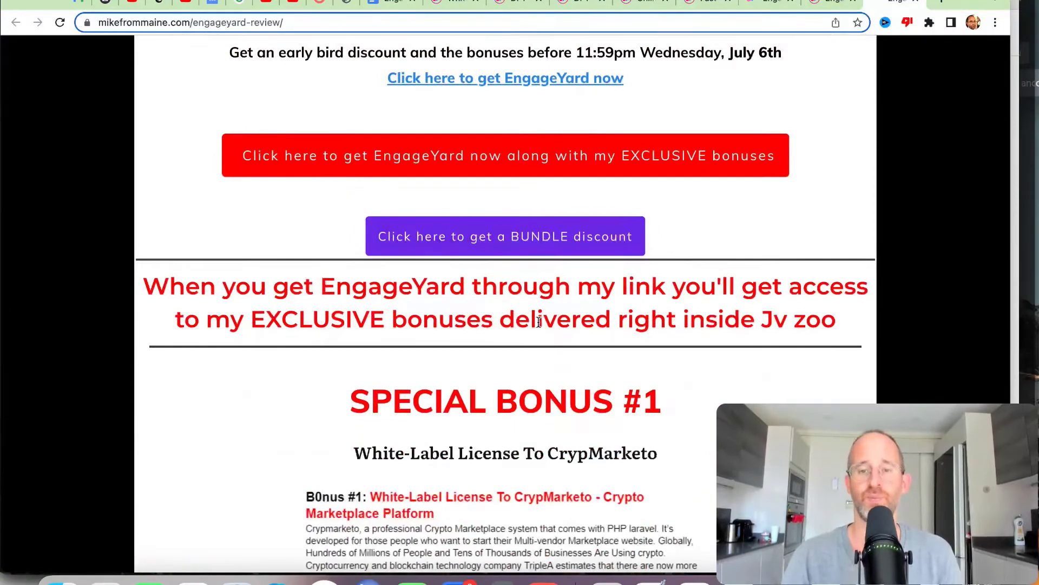
- Switch to the EngageYard sales page and read down to the 'Get Instant Access Right Now' offer
{"action": "key", "text": "ctrl+shift+Tab"}
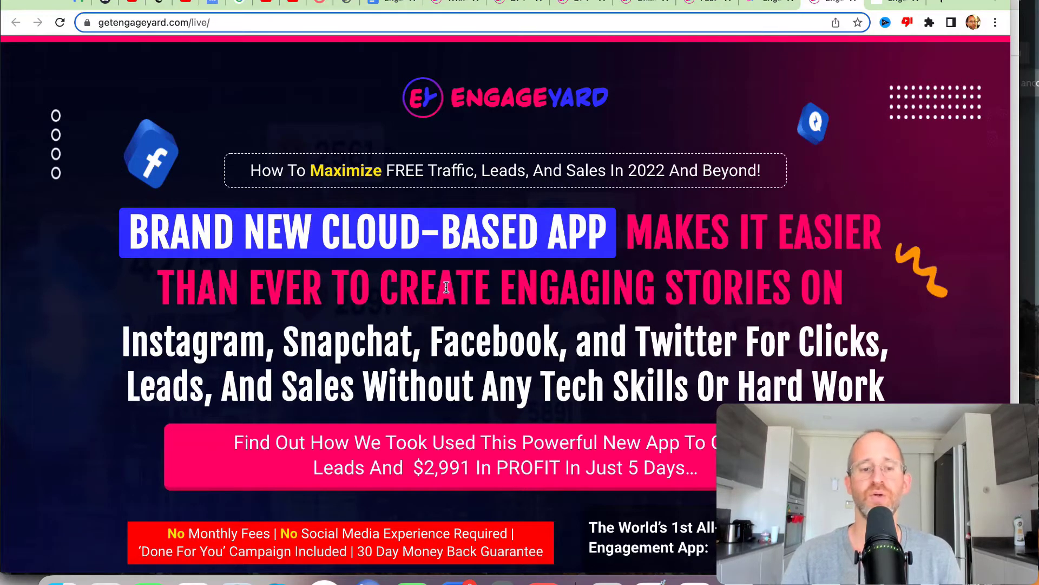
{"action": "scroll", "coordinate": [586, 318], "scroll_direction": "down", "scroll_amount": 1}
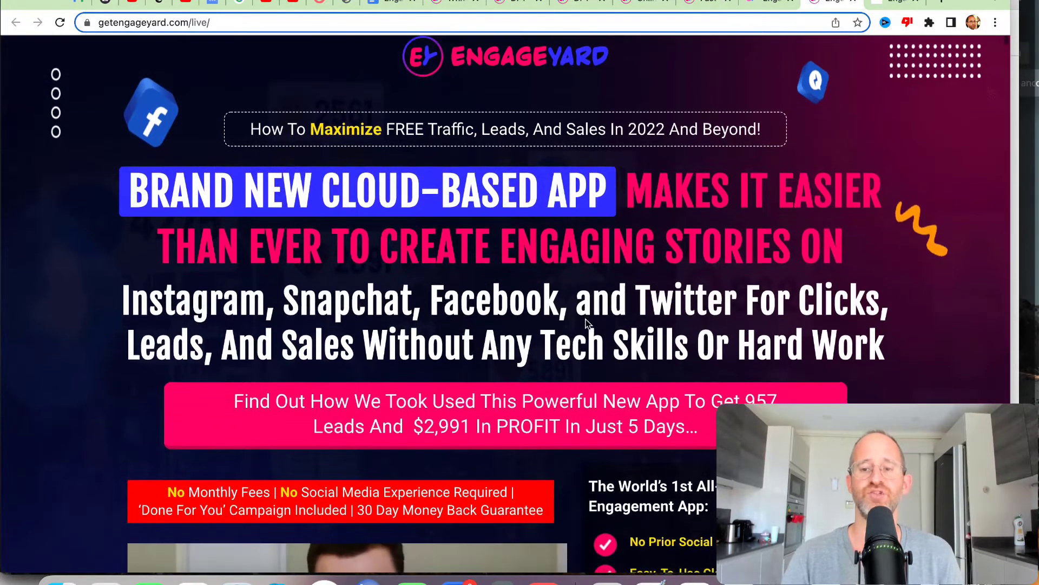
{"action": "scroll", "coordinate": [585, 319], "scroll_direction": "down", "scroll_amount": 1}
{"action": "scroll", "coordinate": [585, 319], "scroll_direction": "down", "scroll_amount": 1}
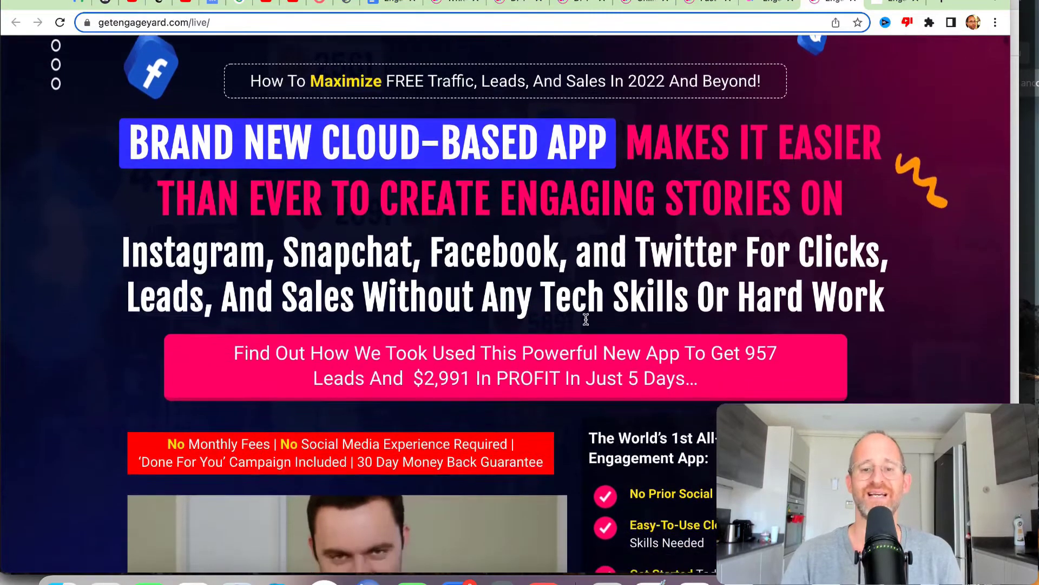
{"action": "scroll", "coordinate": [585, 320], "scroll_direction": "down", "scroll_amount": 1}
{"action": "scroll", "coordinate": [528, 309], "scroll_direction": "down", "scroll_amount": 1}
{"action": "scroll", "coordinate": [412, 280], "scroll_direction": "down", "scroll_amount": 1}
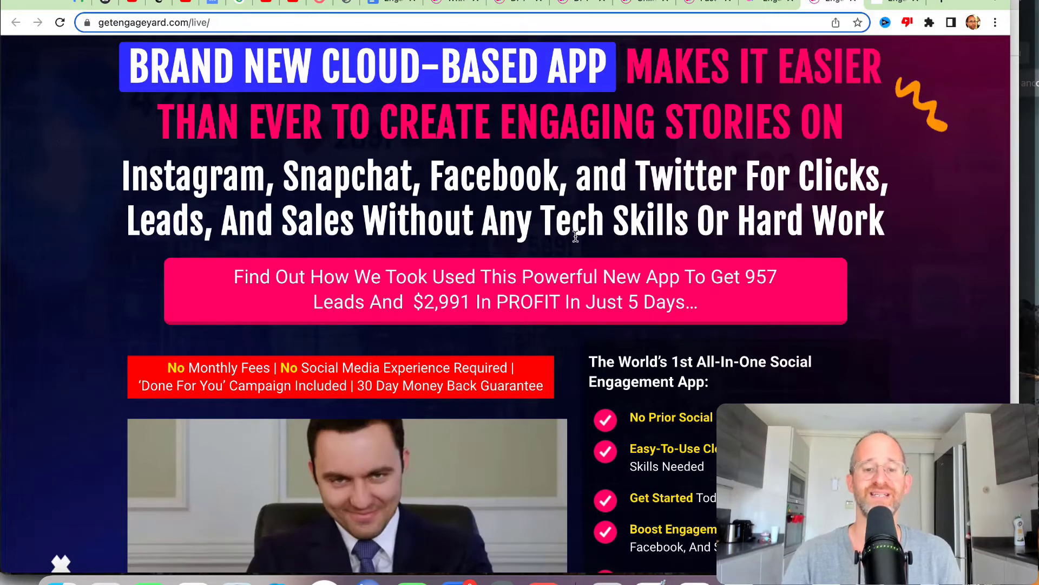
{"action": "scroll", "coordinate": [574, 236], "scroll_direction": "down", "scroll_amount": 2}
{"action": "scroll", "coordinate": [575, 238], "scroll_direction": "down", "scroll_amount": 1}
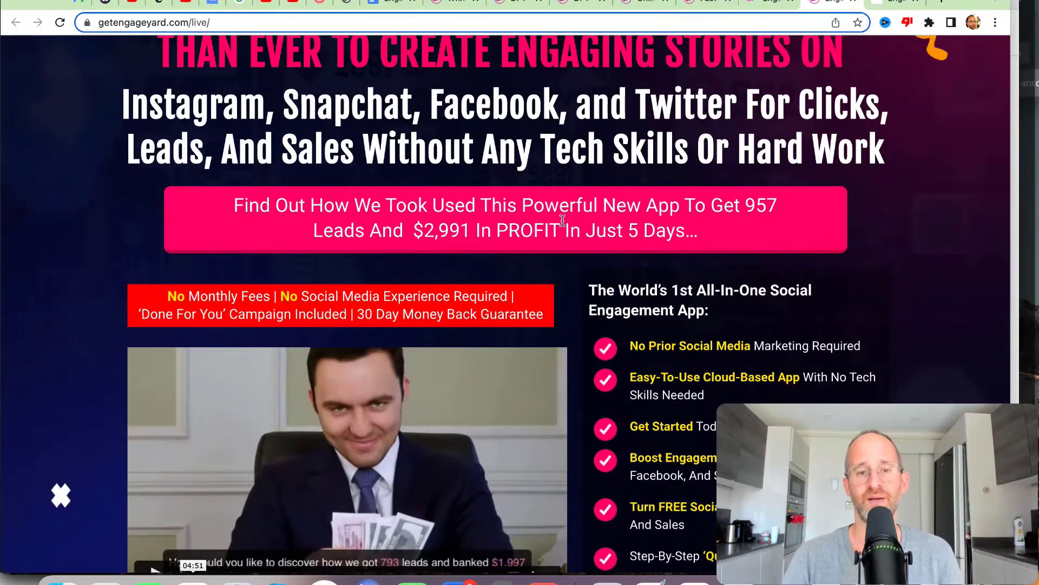
{"action": "scroll", "coordinate": [714, 225], "scroll_direction": "down", "scroll_amount": 1}
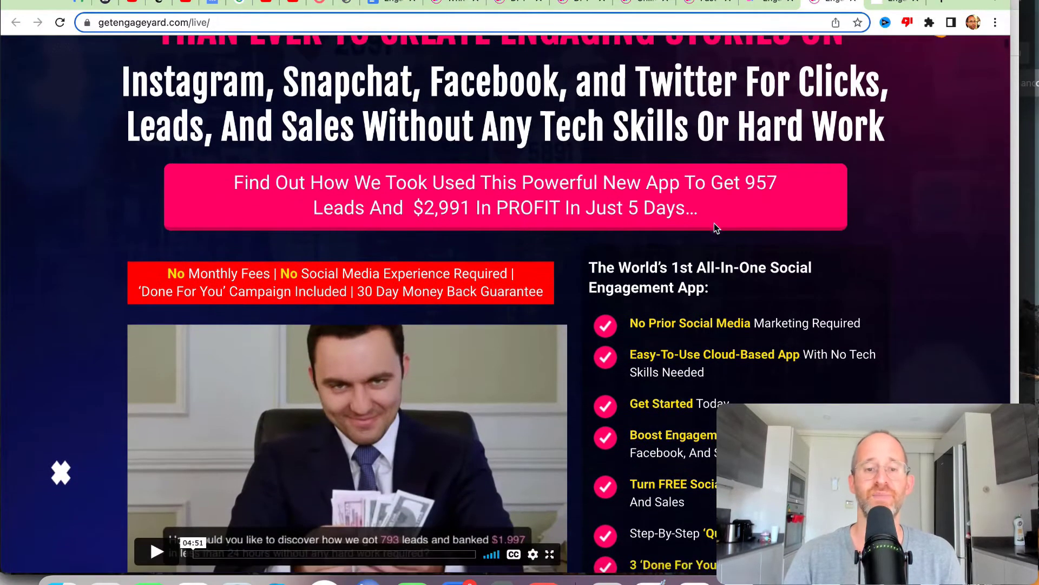
{"action": "scroll", "coordinate": [715, 225], "scroll_direction": "down", "scroll_amount": 1}
{"action": "scroll", "coordinate": [714, 224], "scroll_direction": "down", "scroll_amount": 1}
{"action": "scroll", "coordinate": [714, 224], "scroll_direction": "down", "scroll_amount": 1}
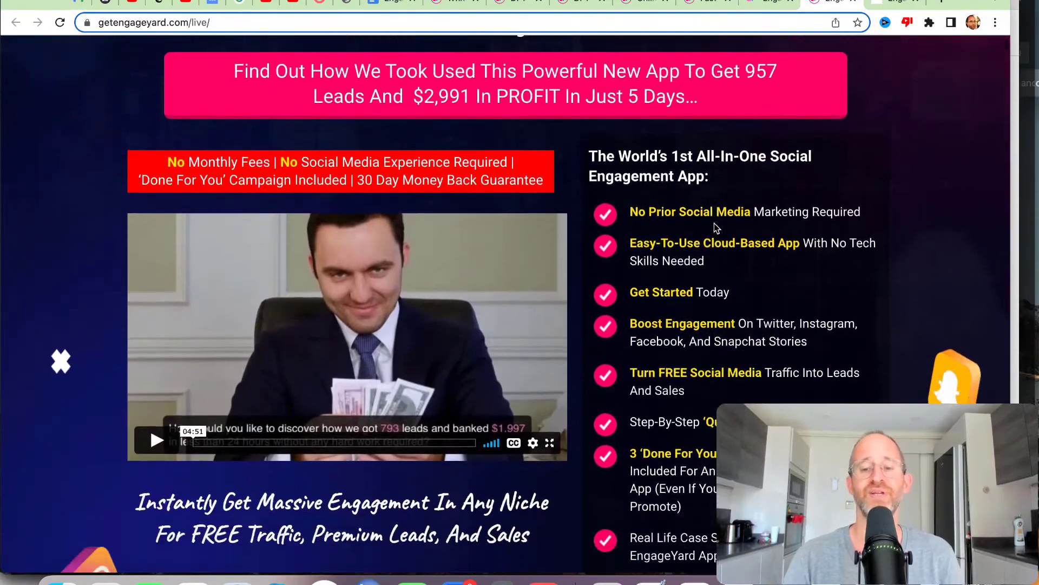
{"action": "scroll", "coordinate": [713, 223], "scroll_direction": "down", "scroll_amount": 1}
{"action": "scroll", "coordinate": [713, 224], "scroll_direction": "down", "scroll_amount": 2}
{"action": "scroll", "coordinate": [714, 223], "scroll_direction": "down", "scroll_amount": 3}
{"action": "scroll", "coordinate": [714, 223], "scroll_direction": "down", "scroll_amount": 4}
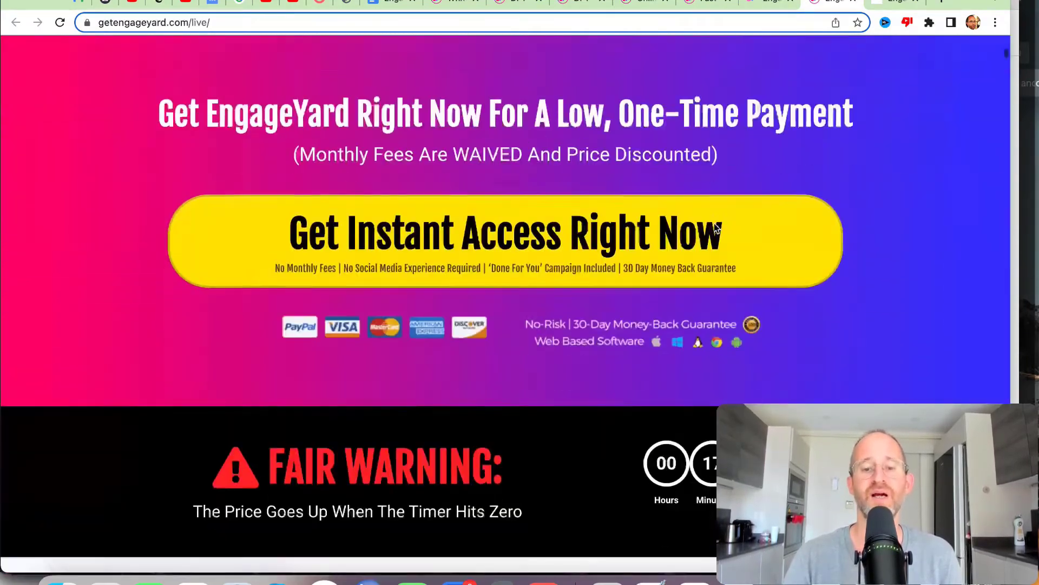
{"action": "scroll", "coordinate": [714, 224], "scroll_direction": "down", "scroll_amount": 3}
{"action": "scroll", "coordinate": [714, 223], "scroll_direction": "down", "scroll_amount": 1}
{"action": "scroll", "coordinate": [715, 228], "scroll_direction": "down", "scroll_amount": 3}
{"action": "scroll", "coordinate": [715, 229], "scroll_direction": "up", "scroll_amount": 2}
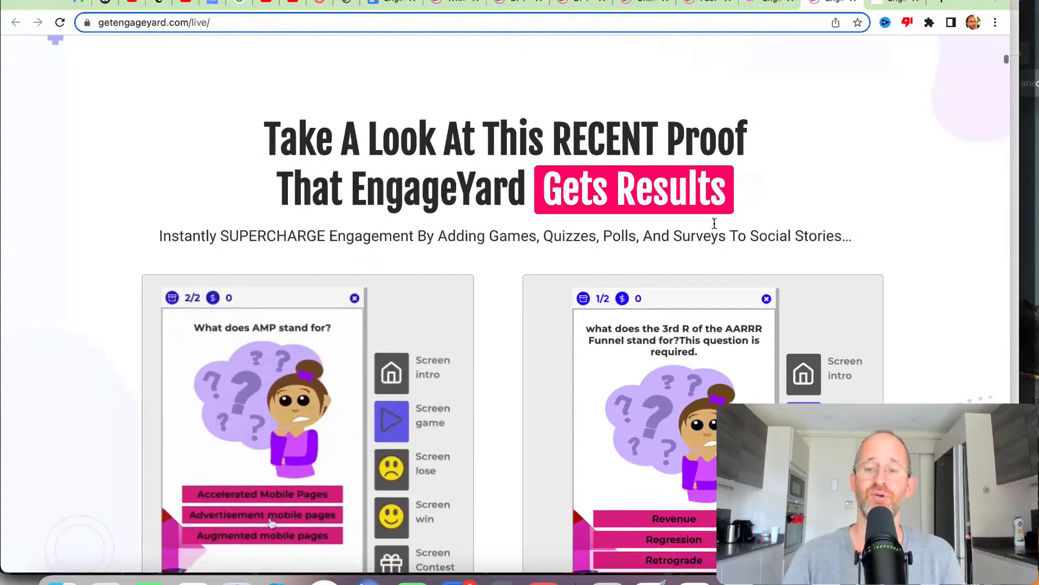
{"action": "scroll", "coordinate": [714, 228], "scroll_direction": "up", "scroll_amount": 1}
{"action": "scroll", "coordinate": [715, 228], "scroll_direction": "down", "scroll_amount": 2}
{"action": "scroll", "coordinate": [715, 228], "scroll_direction": "down", "scroll_amount": 4}
{"action": "scroll", "coordinate": [715, 228], "scroll_direction": "up", "scroll_amount": 2}
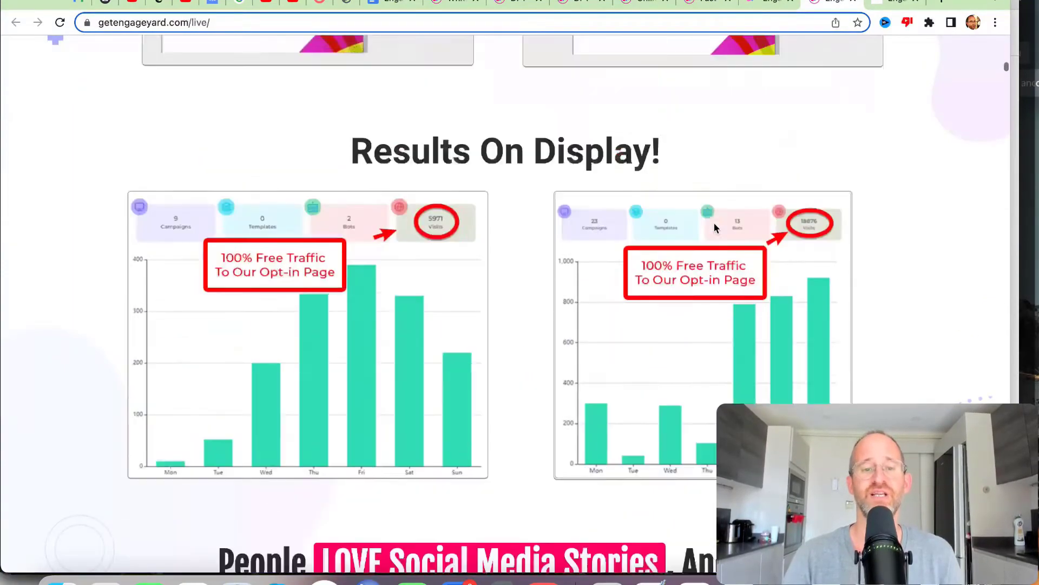
{"action": "scroll", "coordinate": [715, 228], "scroll_direction": "up", "scroll_amount": 4}
{"action": "scroll", "coordinate": [715, 228], "scroll_direction": "up", "scroll_amount": 4}
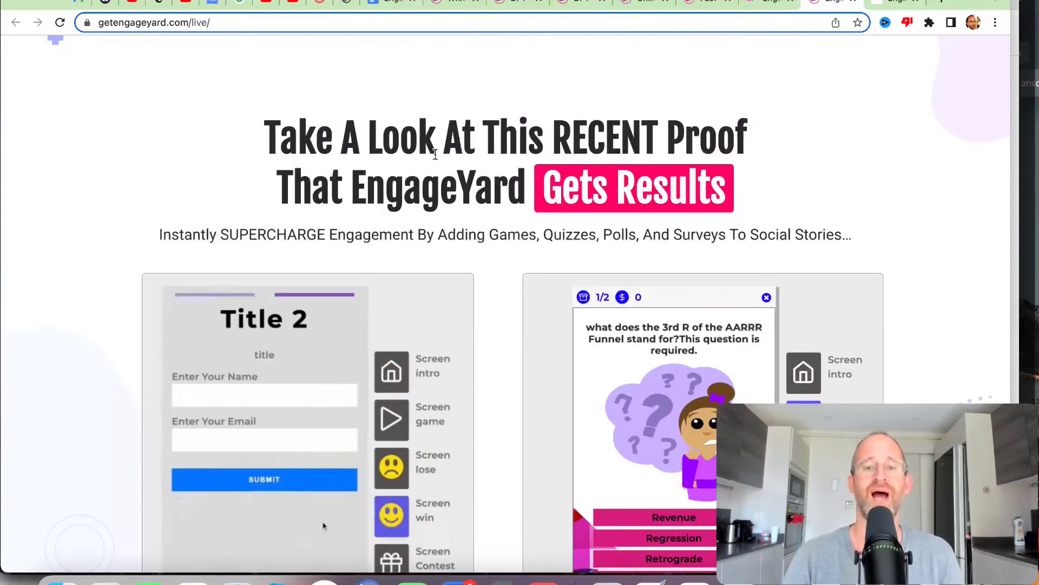
{"action": "scroll", "coordinate": [691, 242], "scroll_direction": "down", "scroll_amount": 2}
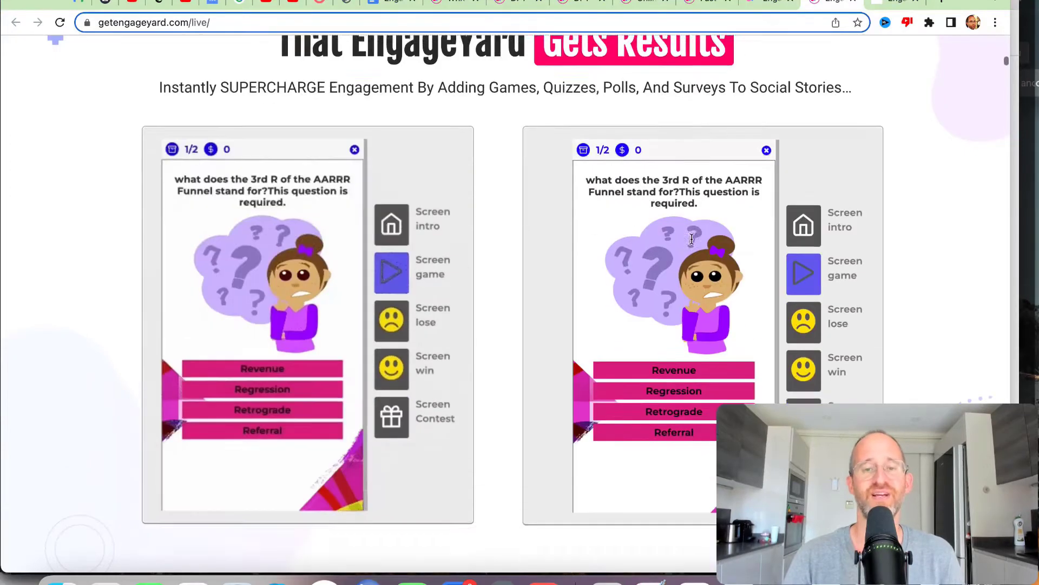
{"action": "scroll", "coordinate": [691, 243], "scroll_direction": "down", "scroll_amount": 2}
{"action": "scroll", "coordinate": [692, 242], "scroll_direction": "down", "scroll_amount": 2}
{"action": "scroll", "coordinate": [690, 242], "scroll_direction": "down", "scroll_amount": 1}
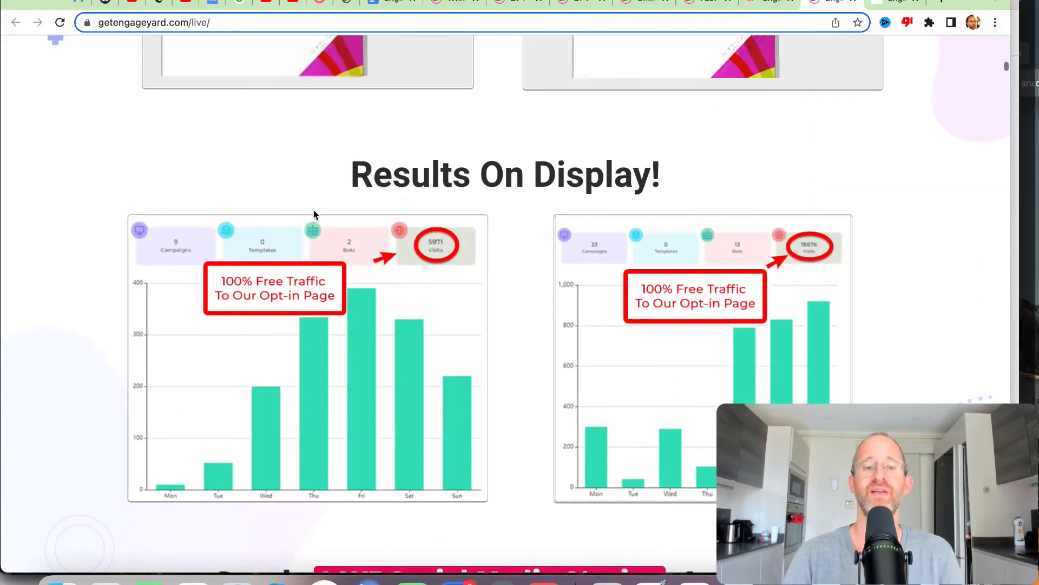
{"action": "scroll", "coordinate": [280, 228], "scroll_direction": "down", "scroll_amount": 1}
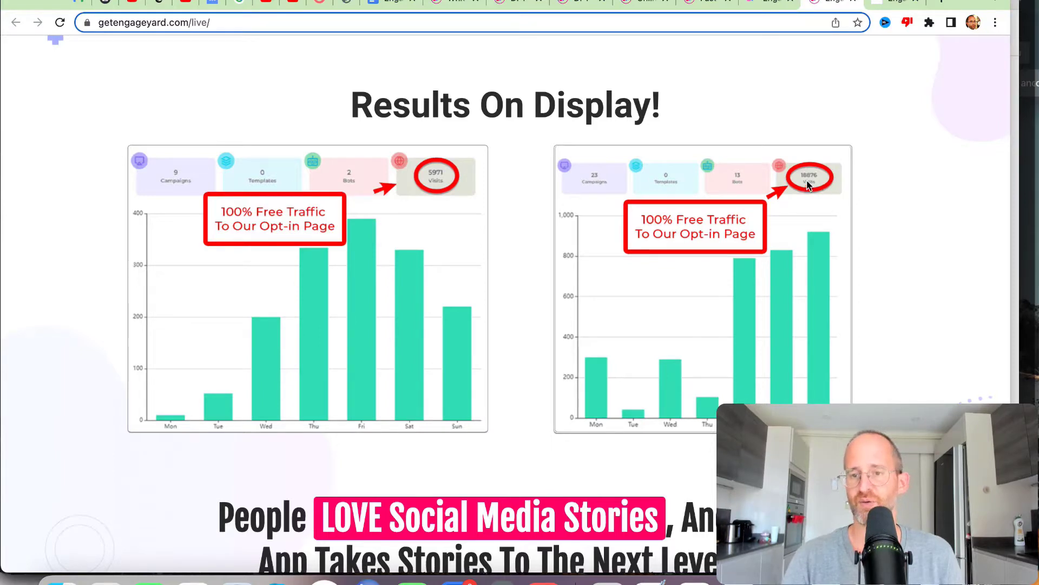
{"action": "scroll", "coordinate": [808, 185], "scroll_direction": "down", "scroll_amount": 3}
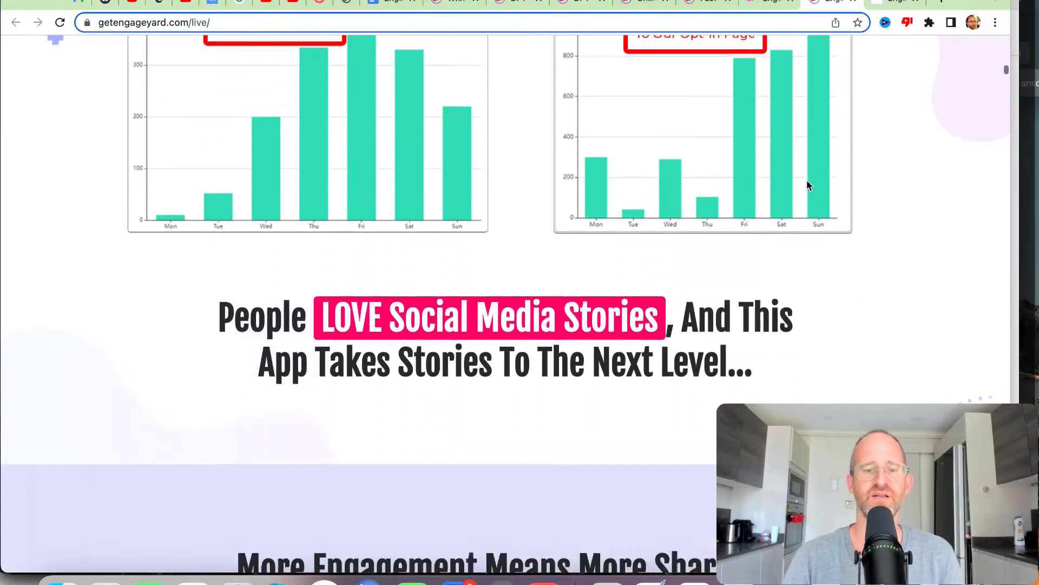
{"action": "scroll", "coordinate": [808, 185], "scroll_direction": "down", "scroll_amount": 6}
{"action": "scroll", "coordinate": [808, 185], "scroll_direction": "down", "scroll_amount": 3}
{"action": "scroll", "coordinate": [601, 300], "scroll_direction": "up", "scroll_amount": 2}
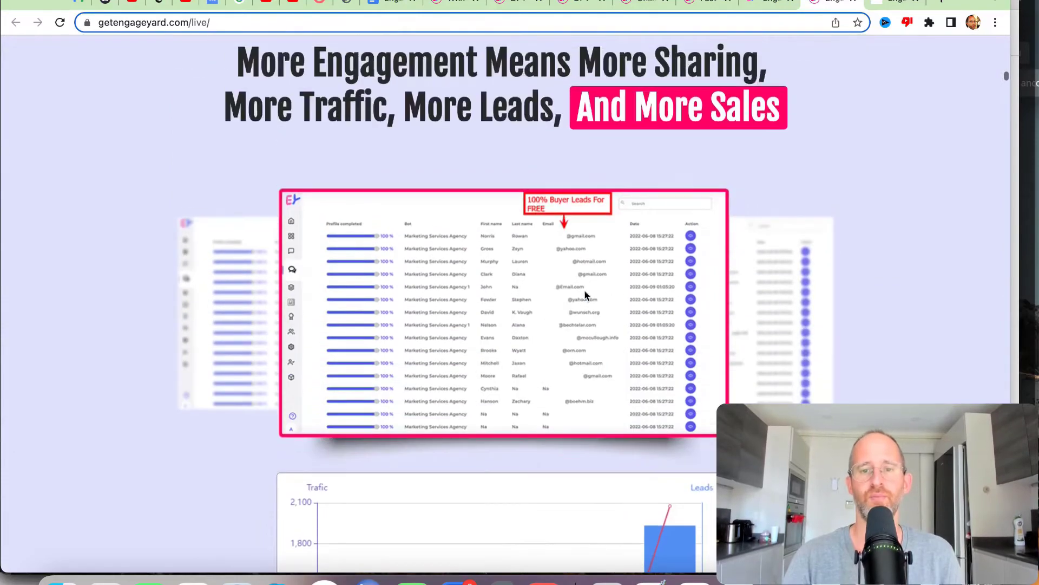
{"action": "scroll", "coordinate": [570, 245], "scroll_direction": "down", "scroll_amount": 4}
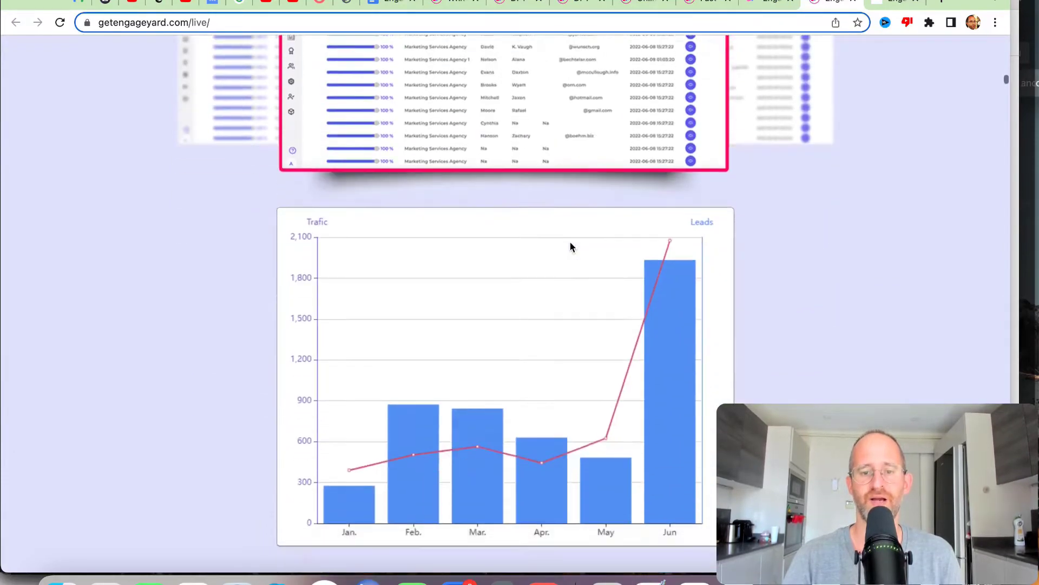
{"action": "scroll", "coordinate": [604, 233], "scroll_direction": "down", "scroll_amount": 6}
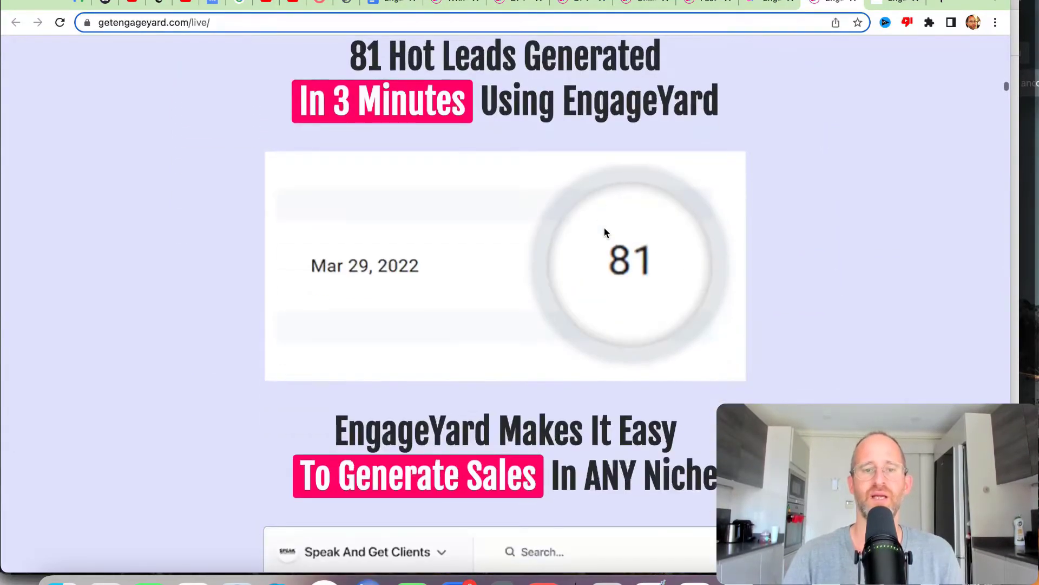
{"action": "scroll", "coordinate": [604, 234], "scroll_direction": "up", "scroll_amount": 1}
{"action": "scroll", "coordinate": [564, 277], "scroll_direction": "up", "scroll_amount": 2}
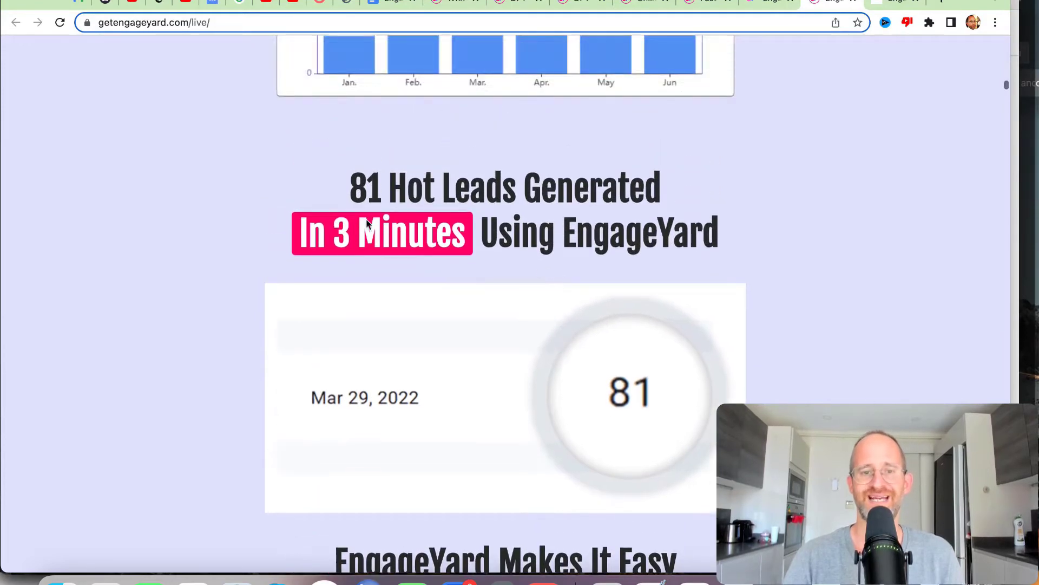
{"action": "scroll", "coordinate": [475, 204], "scroll_direction": "down", "scroll_amount": 4}
{"action": "scroll", "coordinate": [475, 204], "scroll_direction": "down", "scroll_amount": 5}
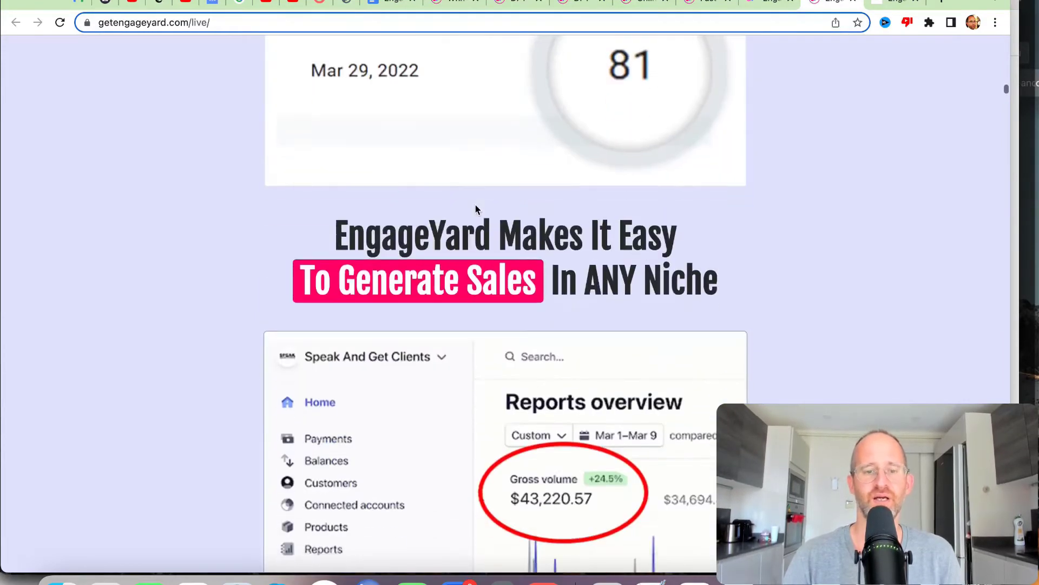
{"action": "scroll", "coordinate": [475, 204], "scroll_direction": "down", "scroll_amount": 2}
{"action": "scroll", "coordinate": [476, 210], "scroll_direction": "down", "scroll_amount": 1}
{"action": "scroll", "coordinate": [476, 209], "scroll_direction": "down", "scroll_amount": 1}
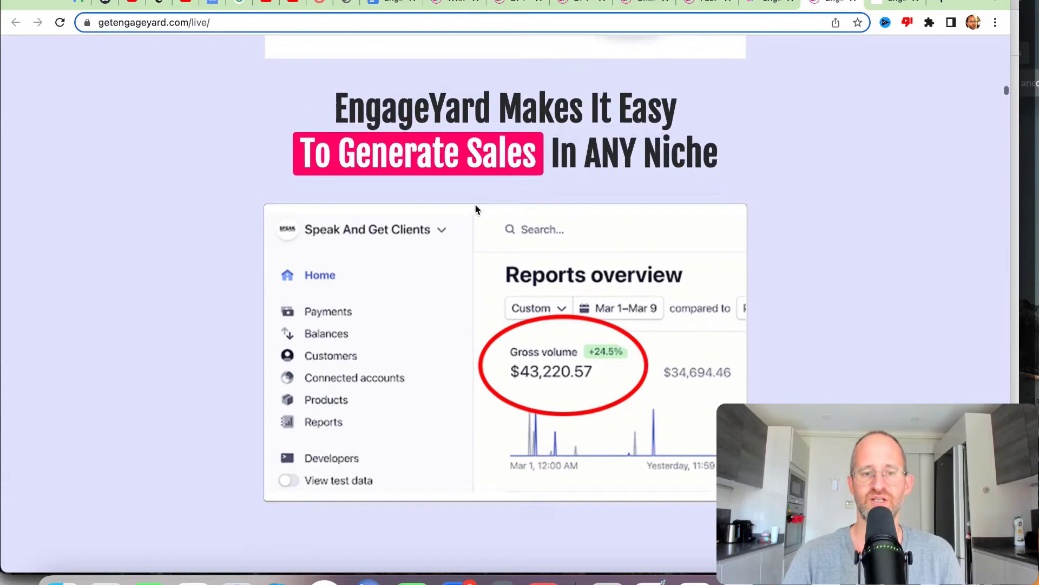
{"action": "scroll", "coordinate": [563, 318], "scroll_direction": "down", "scroll_amount": 5}
{"action": "scroll", "coordinate": [564, 319], "scroll_direction": "down", "scroll_amount": 4}
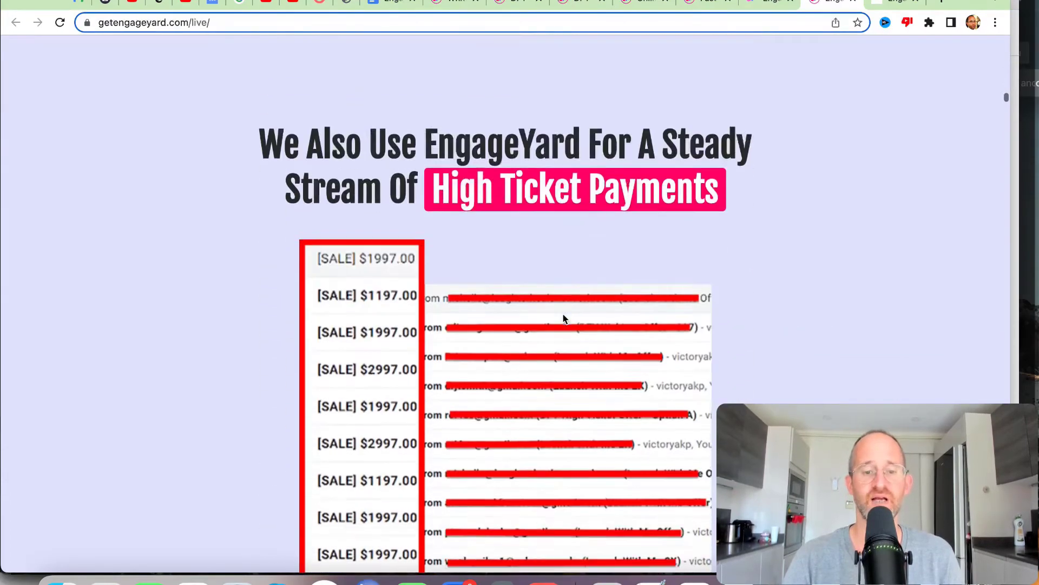
{"action": "scroll", "coordinate": [563, 318], "scroll_direction": "down", "scroll_amount": 2}
{"action": "scroll", "coordinate": [410, 231], "scroll_direction": "down", "scroll_amount": 7}
{"action": "scroll", "coordinate": [409, 231], "scroll_direction": "down", "scroll_amount": 5}
{"action": "scroll", "coordinate": [411, 230], "scroll_direction": "down", "scroll_amount": 6}
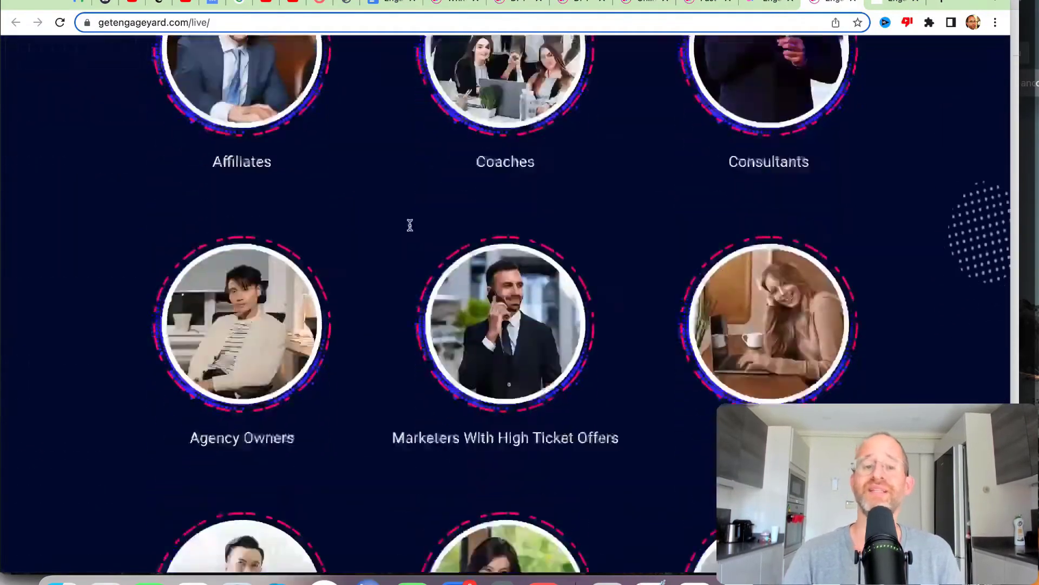
{"action": "scroll", "coordinate": [410, 231], "scroll_direction": "down", "scroll_amount": 2}
{"action": "scroll", "coordinate": [411, 231], "scroll_direction": "down", "scroll_amount": 8}
{"action": "scroll", "coordinate": [411, 231], "scroll_direction": "down", "scroll_amount": 1}
{"action": "scroll", "coordinate": [411, 231], "scroll_direction": "up", "scroll_amount": 10}
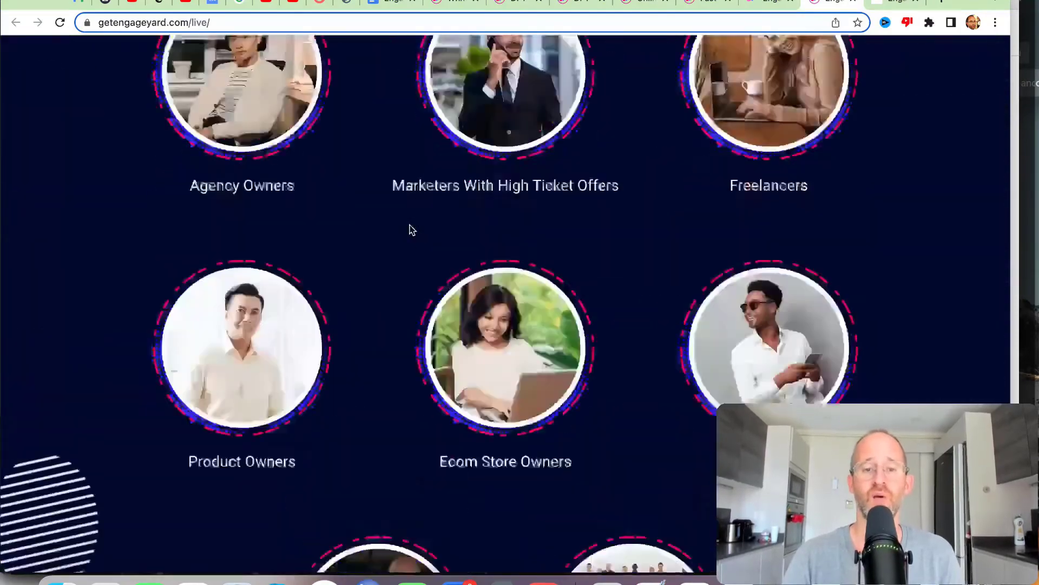
{"action": "scroll", "coordinate": [410, 231], "scroll_direction": "up", "scroll_amount": 4}
{"action": "scroll", "coordinate": [410, 230], "scroll_direction": "up", "scroll_amount": 4}
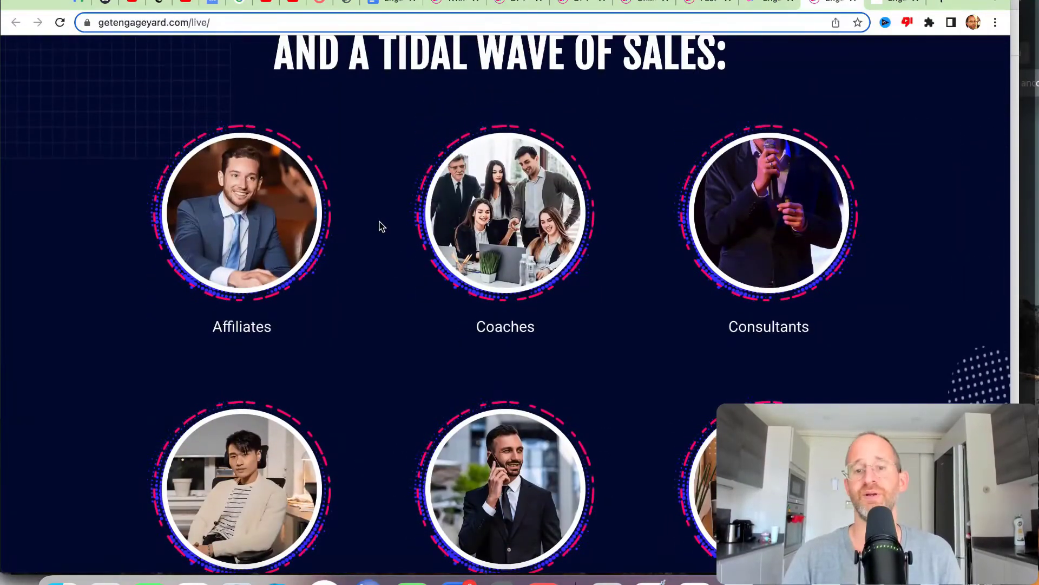
{"action": "scroll", "coordinate": [680, 320], "scroll_direction": "down", "scroll_amount": 1}
{"action": "scroll", "coordinate": [665, 323], "scroll_direction": "down", "scroll_amount": 3}
{"action": "scroll", "coordinate": [614, 334], "scroll_direction": "down", "scroll_amount": 1}
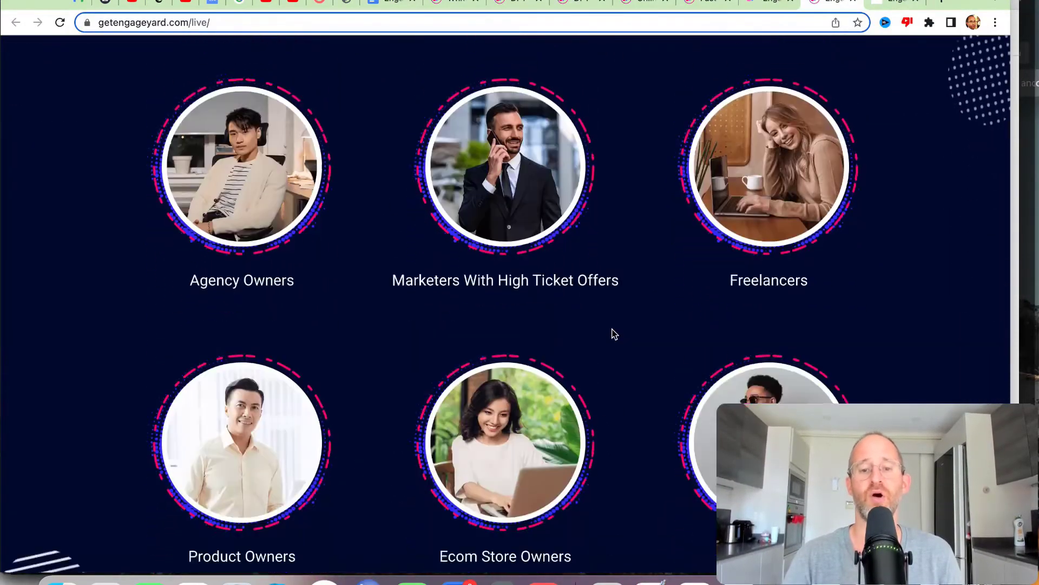
{"action": "scroll", "coordinate": [614, 334], "scroll_direction": "down", "scroll_amount": 2}
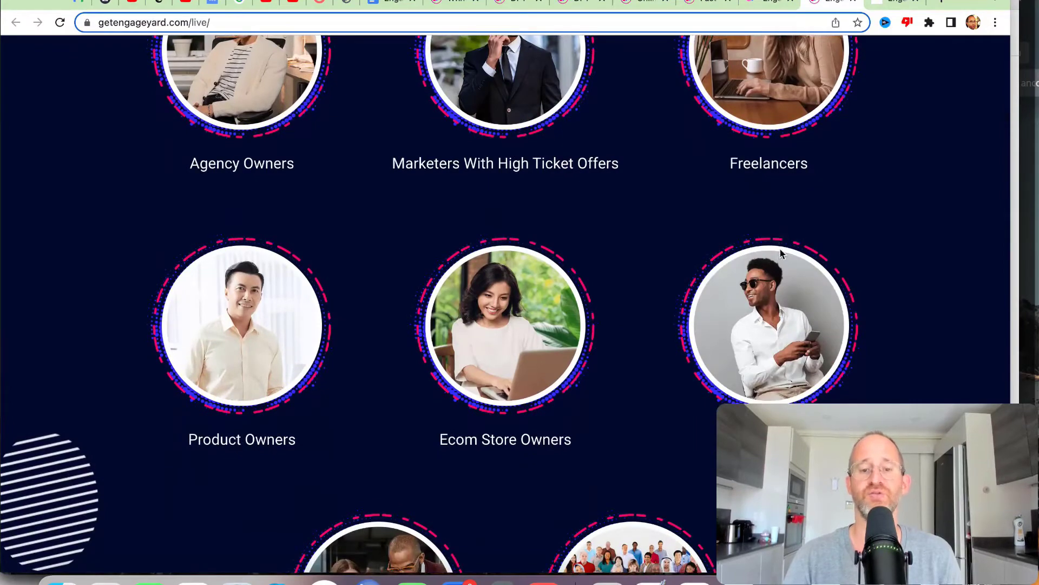
{"action": "scroll", "coordinate": [780, 256], "scroll_direction": "down", "scroll_amount": 3}
{"action": "scroll", "coordinate": [780, 251], "scroll_direction": "down", "scroll_amount": 1}
{"action": "scroll", "coordinate": [755, 272], "scroll_direction": "down", "scroll_amount": 1}
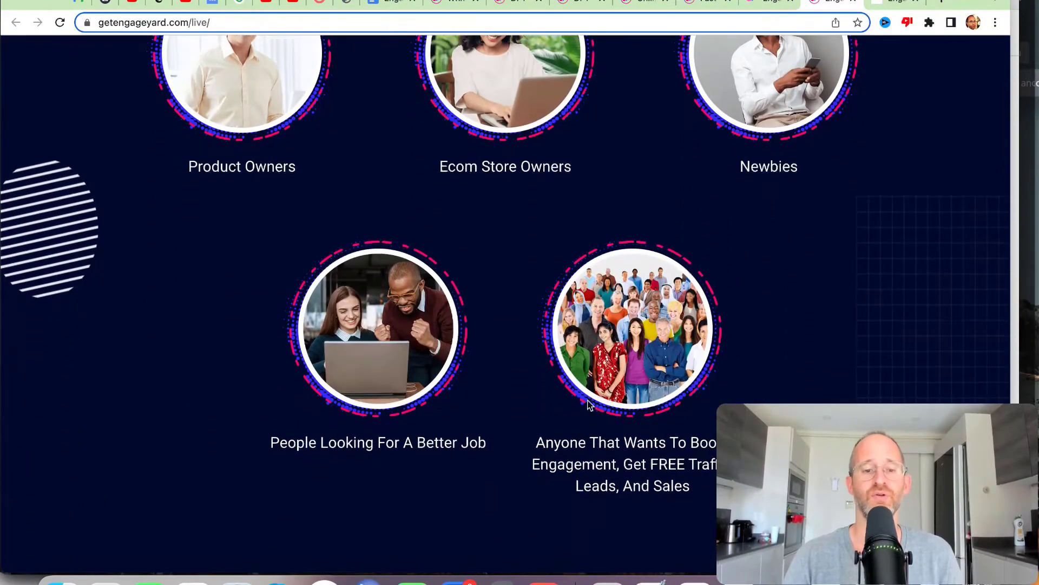
{"action": "scroll", "coordinate": [589, 404], "scroll_direction": "down", "scroll_amount": 3}
{"action": "scroll", "coordinate": [588, 405], "scroll_direction": "down", "scroll_amount": 5}
{"action": "scroll", "coordinate": [589, 404], "scroll_direction": "down", "scroll_amount": 4}
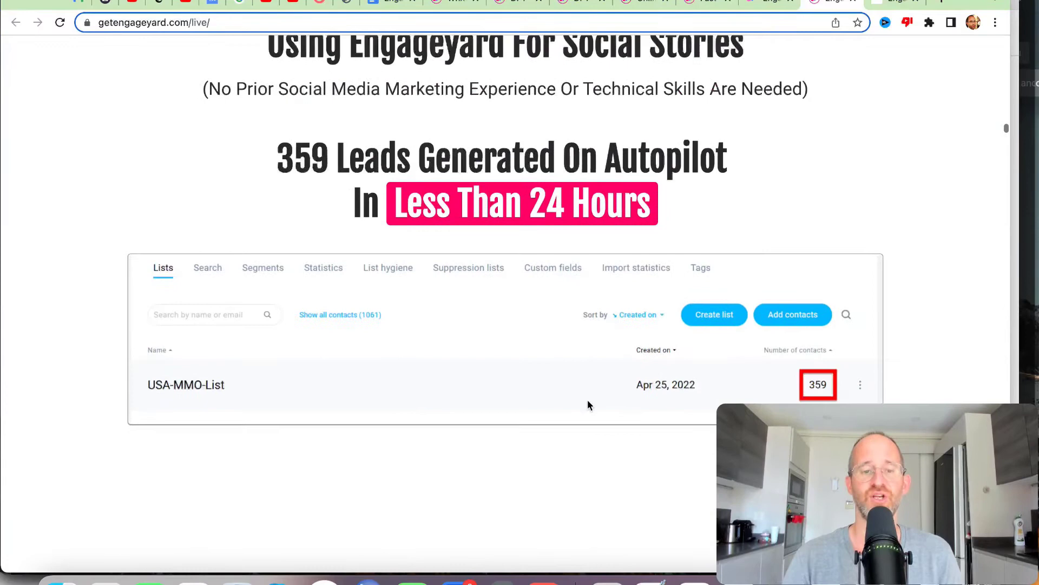
{"action": "scroll", "coordinate": [589, 404], "scroll_direction": "down", "scroll_amount": 2}
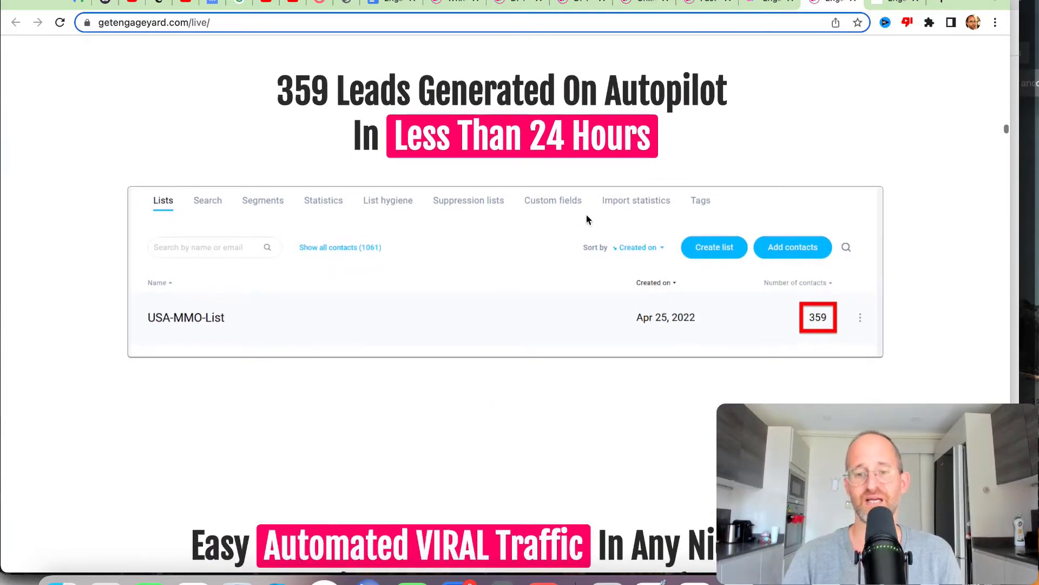
{"action": "scroll", "coordinate": [516, 329], "scroll_direction": "up", "scroll_amount": 1}
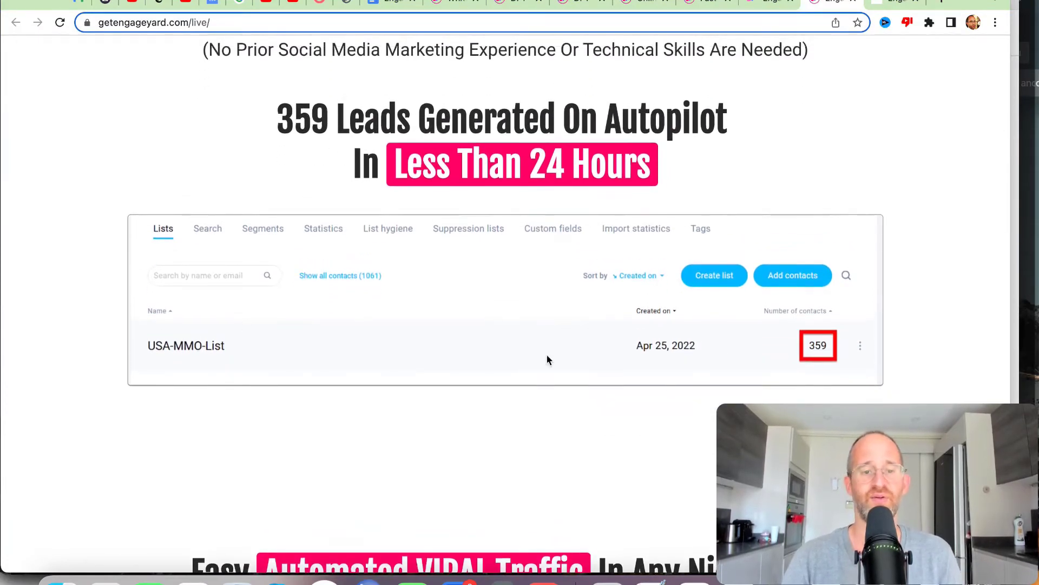
{"action": "scroll", "coordinate": [860, 357], "scroll_direction": "down", "scroll_amount": 1}
{"action": "scroll", "coordinate": [860, 358], "scroll_direction": "down", "scroll_amount": 3}
{"action": "scroll", "coordinate": [860, 357], "scroll_direction": "down", "scroll_amount": 3}
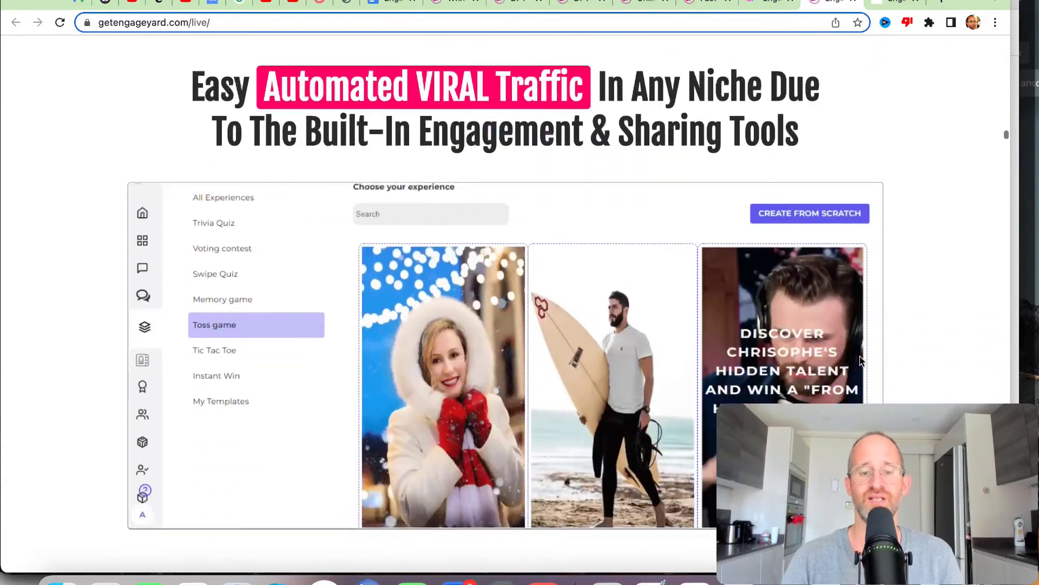
{"action": "scroll", "coordinate": [860, 357], "scroll_direction": "down", "scroll_amount": 1}
{"action": "scroll", "coordinate": [562, 269], "scroll_direction": "down", "scroll_amount": 2}
{"action": "scroll", "coordinate": [562, 271], "scroll_direction": "down", "scroll_amount": 3}
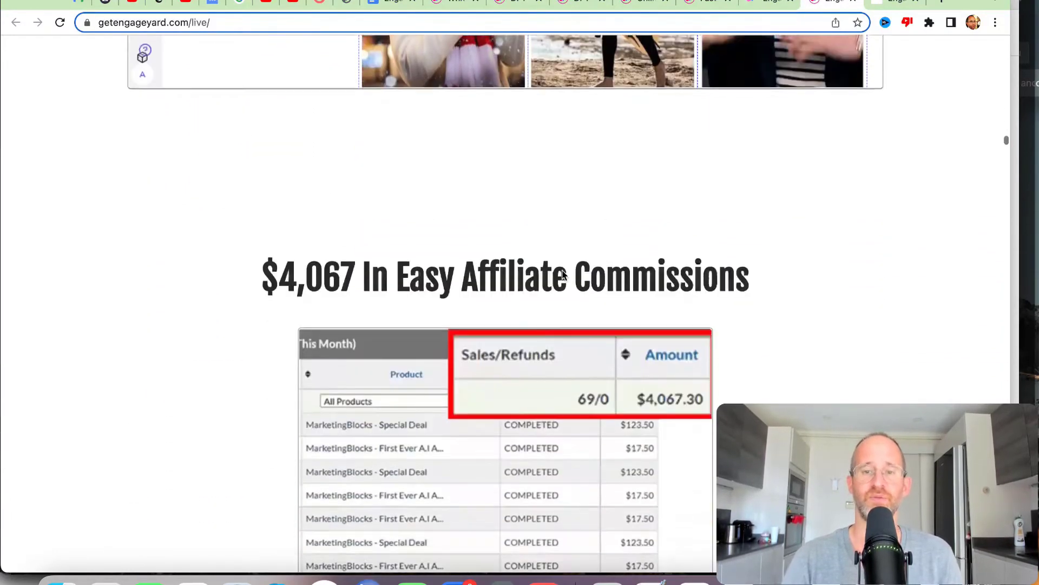
{"action": "scroll", "coordinate": [563, 270], "scroll_direction": "down", "scroll_amount": 1}
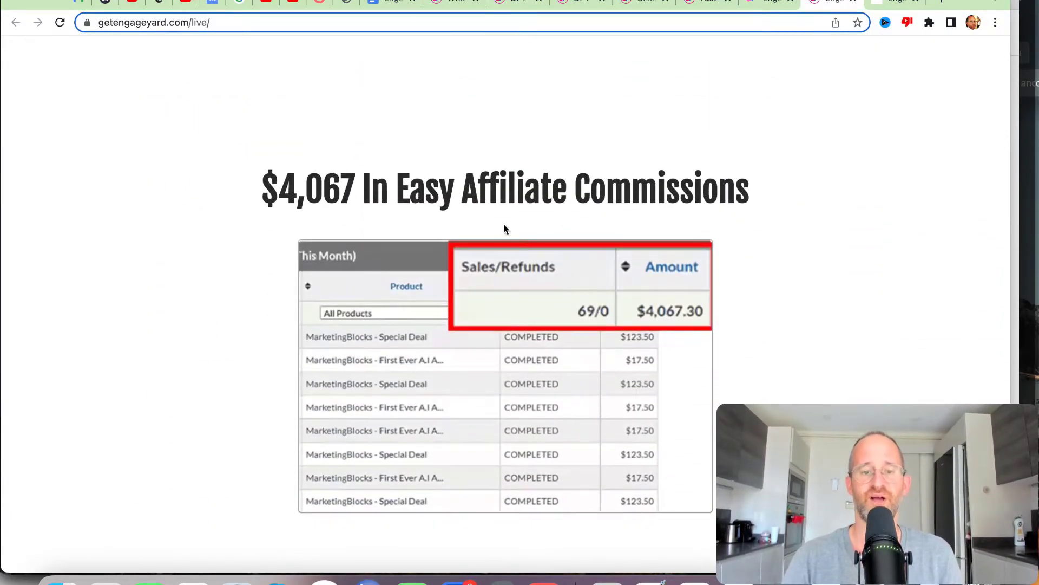
{"action": "scroll", "coordinate": [506, 227], "scroll_direction": "down", "scroll_amount": 1}
{"action": "scroll", "coordinate": [514, 240], "scroll_direction": "down", "scroll_amount": 2}
{"action": "scroll", "coordinate": [516, 240], "scroll_direction": "down", "scroll_amount": 3}
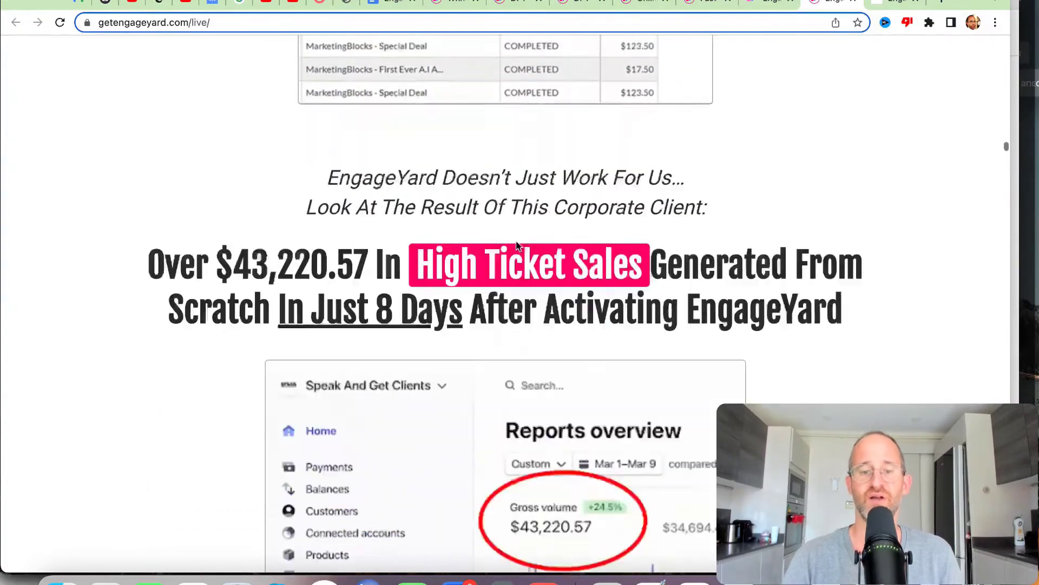
{"action": "scroll", "coordinate": [516, 240], "scroll_direction": "down", "scroll_amount": 3}
{"action": "scroll", "coordinate": [516, 240], "scroll_direction": "down", "scroll_amount": 3}
{"action": "scroll", "coordinate": [516, 241], "scroll_direction": "down", "scroll_amount": 1}
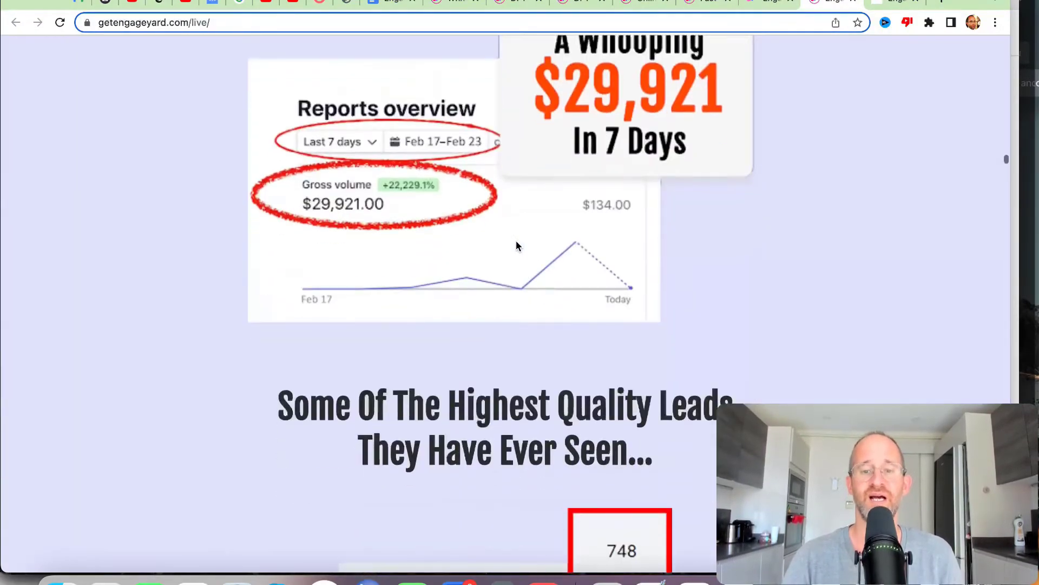
{"action": "scroll", "coordinate": [515, 241], "scroll_direction": "down", "scroll_amount": 3}
{"action": "scroll", "coordinate": [515, 241], "scroll_direction": "down", "scroll_amount": 3}
{"action": "scroll", "coordinate": [516, 246], "scroll_direction": "down", "scroll_amount": 5}
{"action": "scroll", "coordinate": [516, 245], "scroll_direction": "down", "scroll_amount": 5}
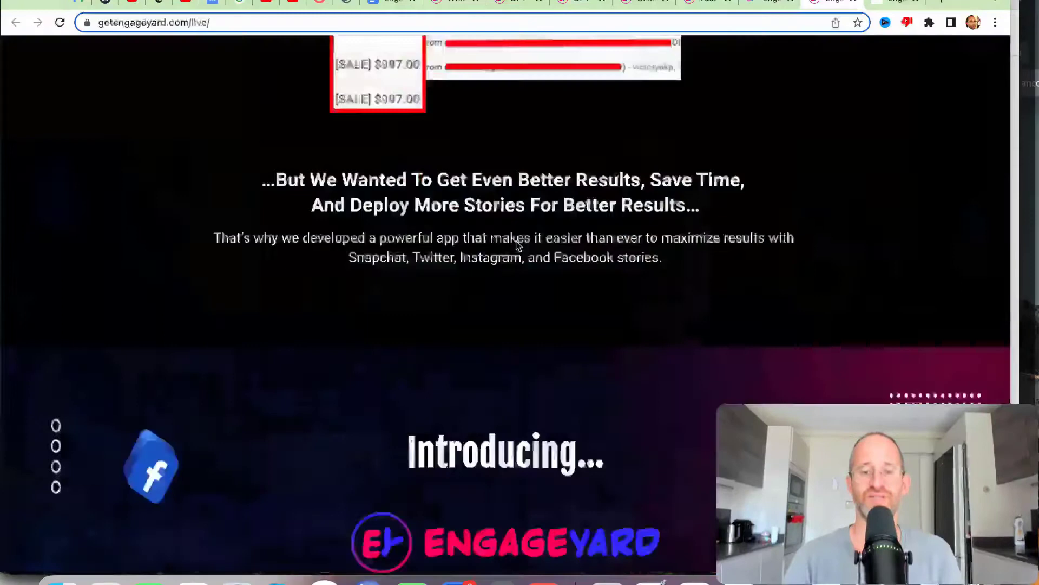
{"action": "scroll", "coordinate": [516, 245], "scroll_direction": "down", "scroll_amount": 5}
{"action": "scroll", "coordinate": [516, 245], "scroll_direction": "down", "scroll_amount": 2}
{"action": "scroll", "coordinate": [516, 246], "scroll_direction": "down", "scroll_amount": 5}
{"action": "scroll", "coordinate": [516, 246], "scroll_direction": "down", "scroll_amount": 5}
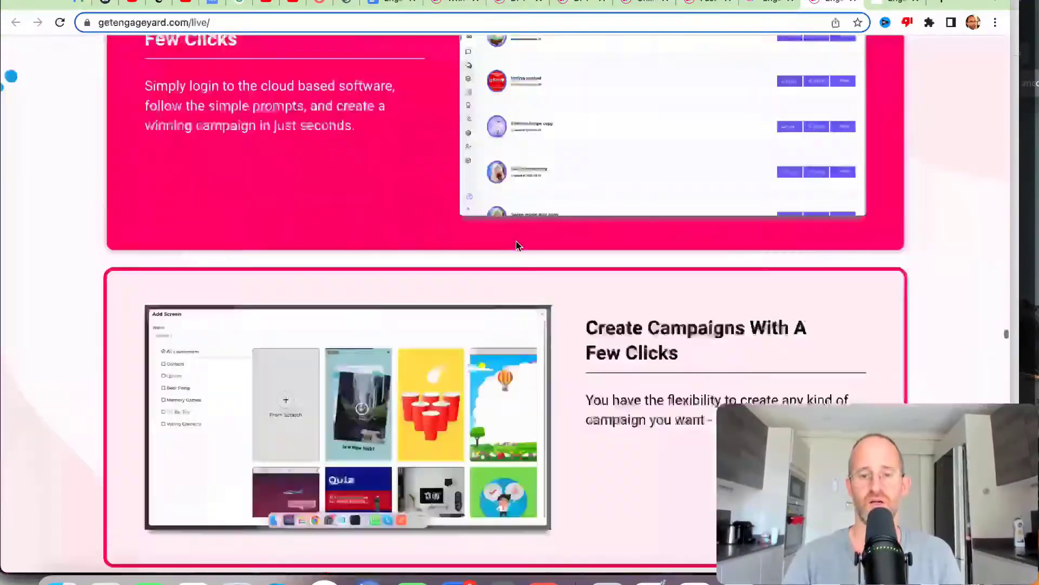
{"action": "scroll", "coordinate": [515, 245], "scroll_direction": "down", "scroll_amount": 3}
{"action": "scroll", "coordinate": [518, 245], "scroll_direction": "down", "scroll_amount": 3}
{"action": "scroll", "coordinate": [516, 240], "scroll_direction": "up", "scroll_amount": 10}
{"action": "scroll", "coordinate": [515, 241], "scroll_direction": "down", "scroll_amount": 5}
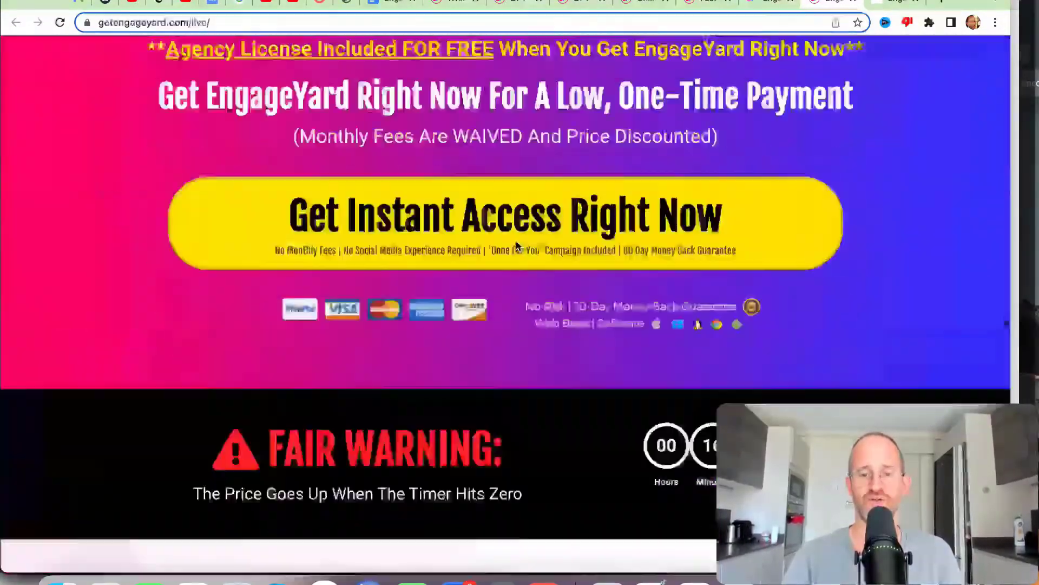
{"action": "scroll", "coordinate": [516, 241], "scroll_direction": "down", "scroll_amount": 2}
{"action": "scroll", "coordinate": [516, 241], "scroll_direction": "down", "scroll_amount": 3}
{"action": "scroll", "coordinate": [516, 241], "scroll_direction": "down", "scroll_amount": 2}
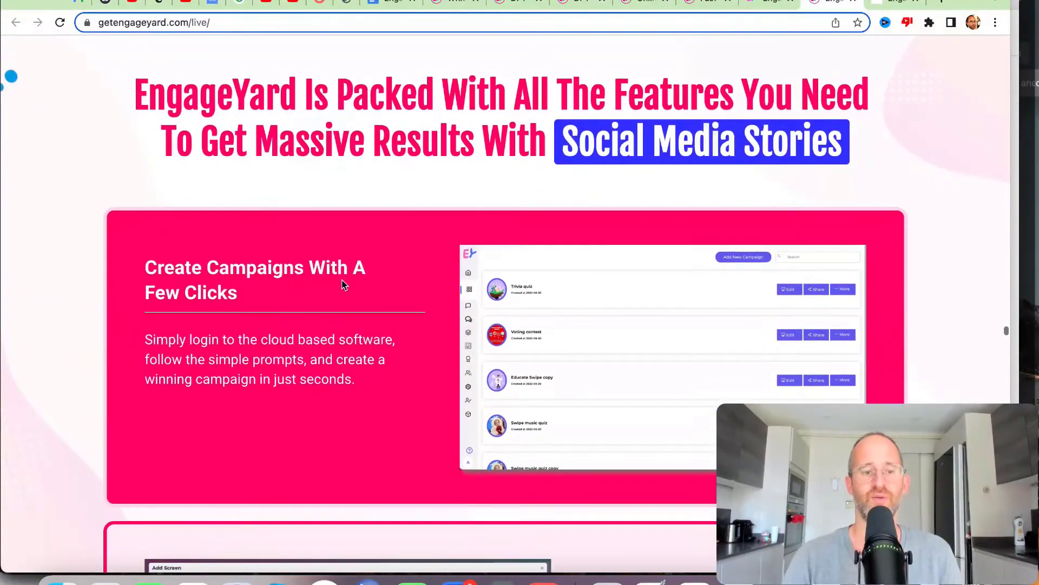
{"action": "scroll", "coordinate": [343, 284], "scroll_direction": "down", "scroll_amount": 1}
{"action": "scroll", "coordinate": [343, 284], "scroll_direction": "down", "scroll_amount": 3}
{"action": "scroll", "coordinate": [343, 285], "scroll_direction": "down", "scroll_amount": 1}
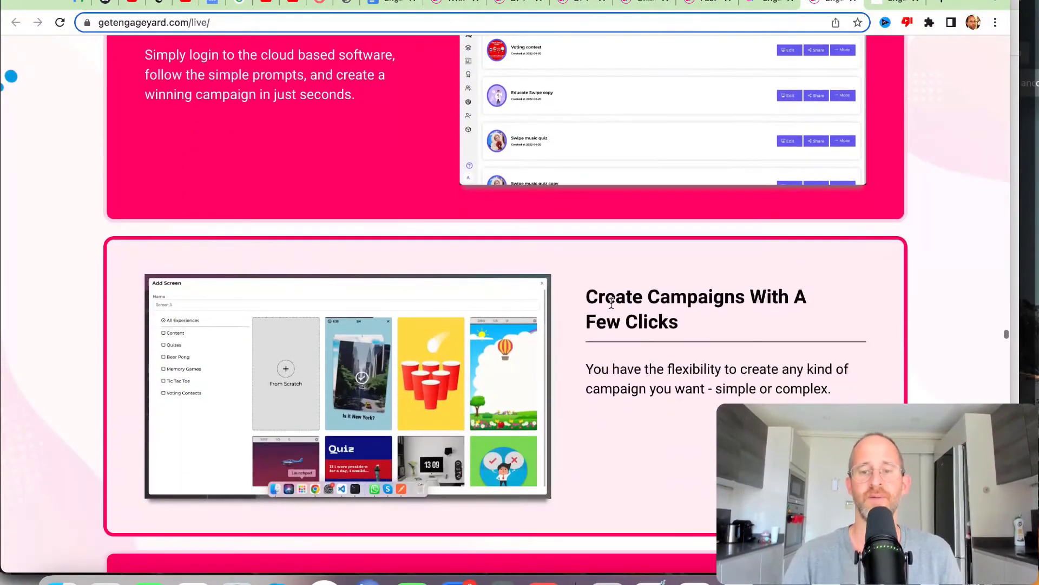
{"action": "scroll", "coordinate": [612, 302], "scroll_direction": "down", "scroll_amount": 3}
{"action": "scroll", "coordinate": [611, 302], "scroll_direction": "down", "scroll_amount": 1}
{"action": "scroll", "coordinate": [512, 212], "scroll_direction": "down", "scroll_amount": 2}
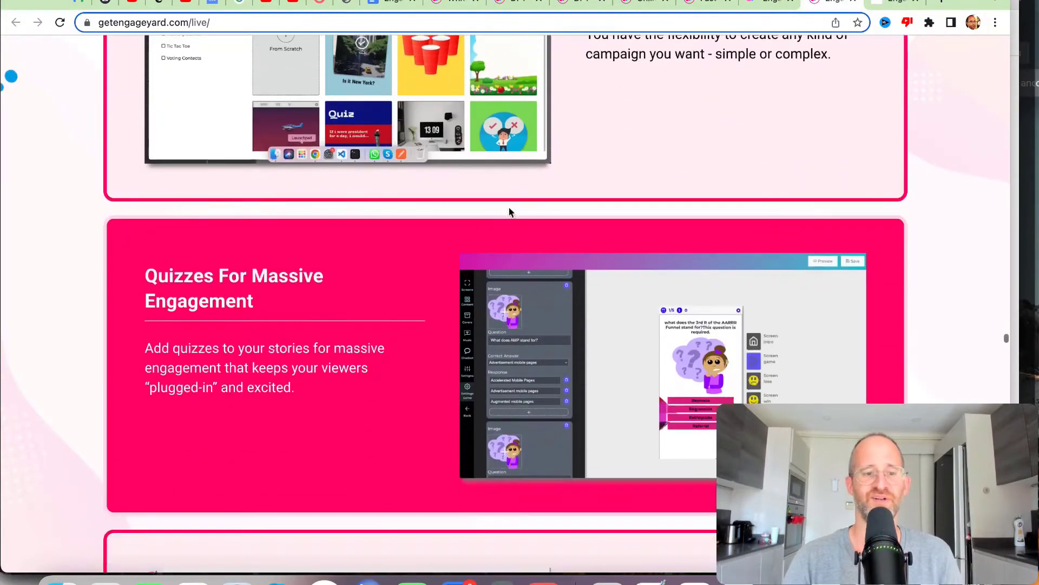
{"action": "scroll", "coordinate": [430, 267], "scroll_direction": "down", "scroll_amount": 1}
{"action": "scroll", "coordinate": [430, 266], "scroll_direction": "down", "scroll_amount": 2}
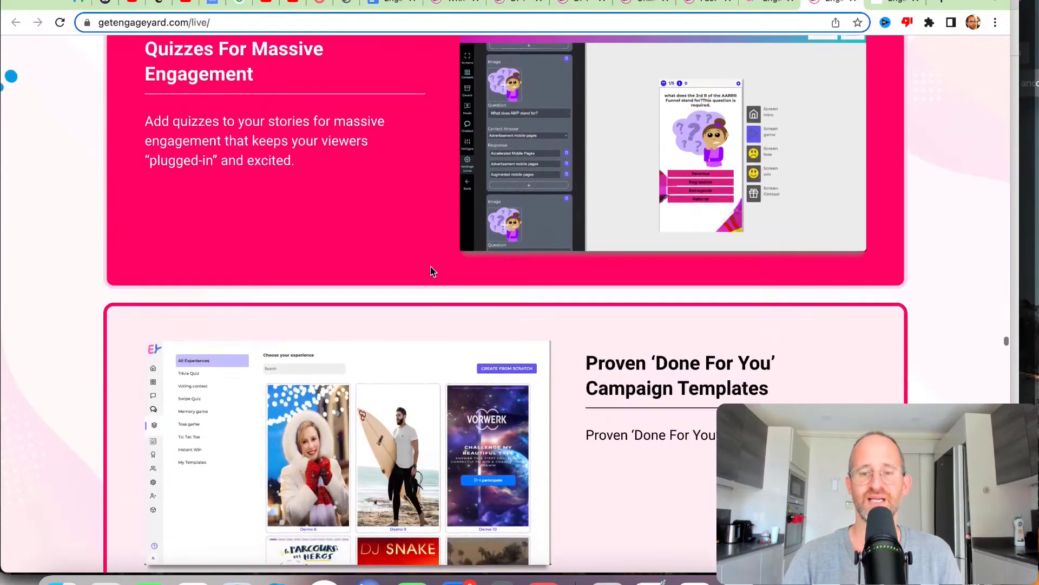
{"action": "scroll", "coordinate": [430, 267], "scroll_direction": "down", "scroll_amount": 1}
{"action": "scroll", "coordinate": [334, 254], "scroll_direction": "down", "scroll_amount": 1}
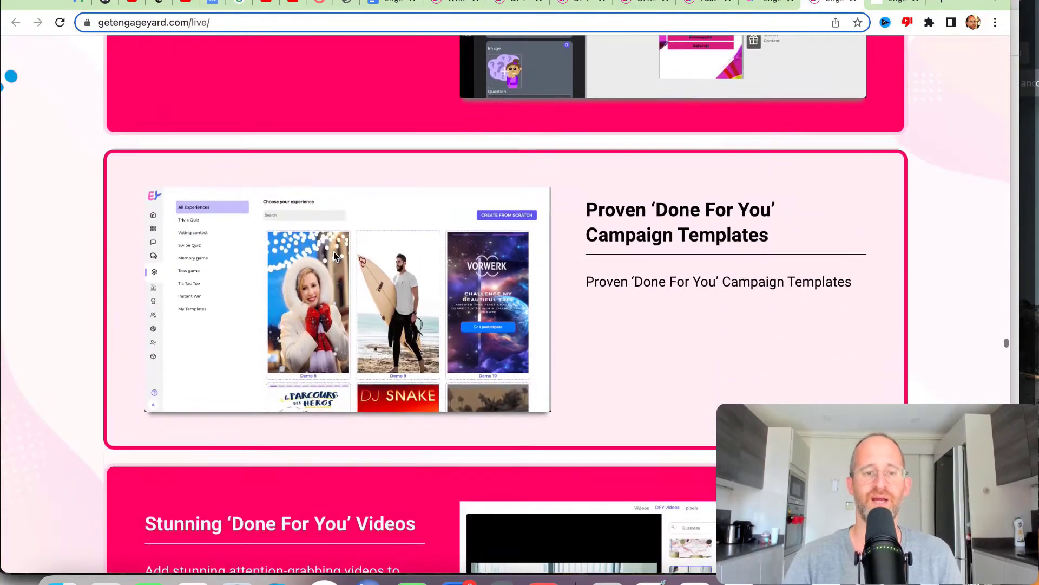
{"action": "scroll", "coordinate": [333, 254], "scroll_direction": "down", "scroll_amount": 3}
{"action": "scroll", "coordinate": [333, 255], "scroll_direction": "down", "scroll_amount": 1}
{"action": "scroll", "coordinate": [397, 249], "scroll_direction": "down", "scroll_amount": 2}
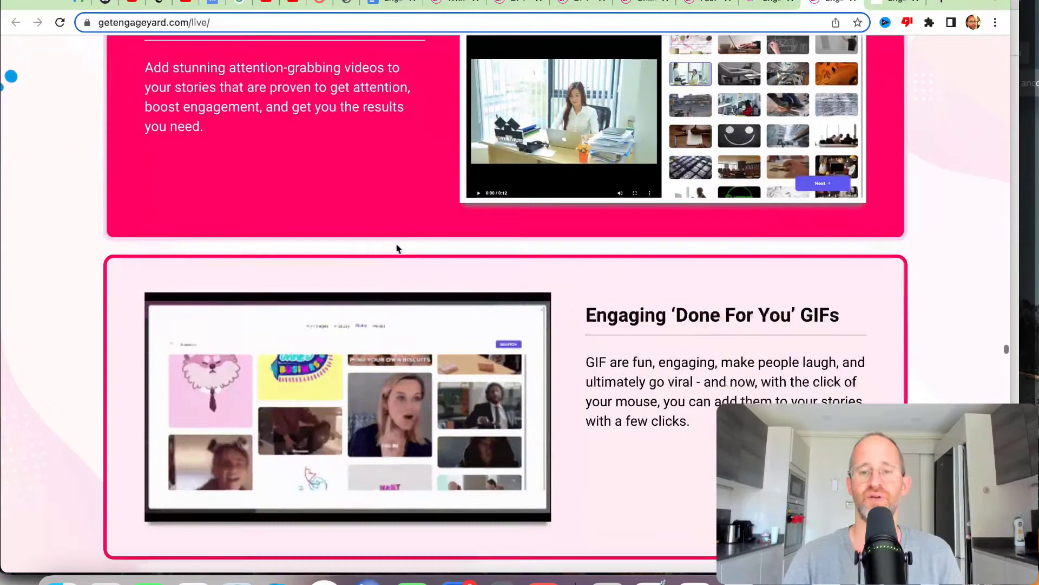
{"action": "scroll", "coordinate": [594, 285], "scroll_direction": "down", "scroll_amount": 2}
{"action": "scroll", "coordinate": [592, 288], "scroll_direction": "down", "scroll_amount": 3}
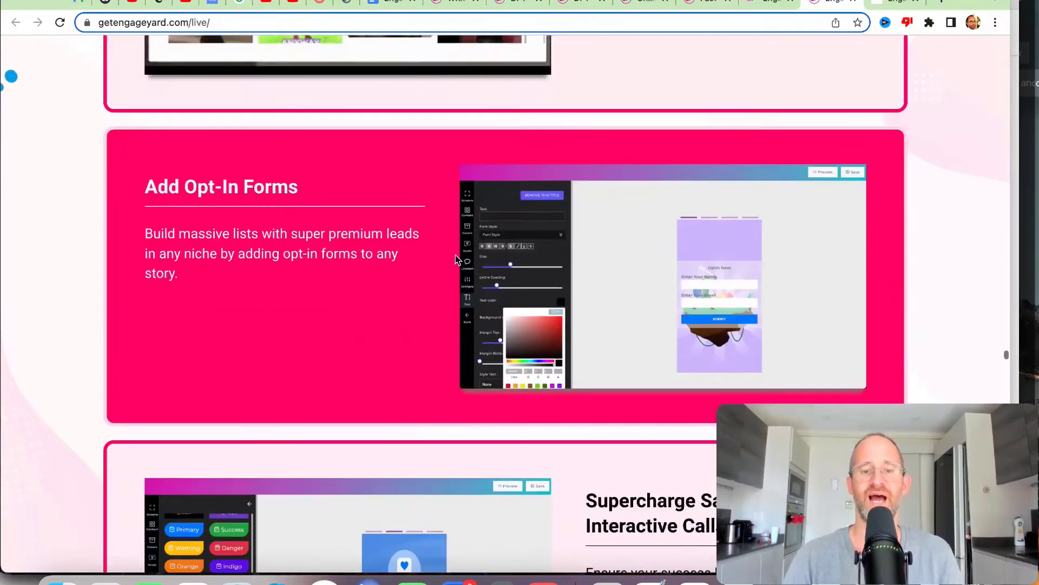
{"action": "scroll", "coordinate": [456, 254], "scroll_direction": "down", "scroll_amount": 4}
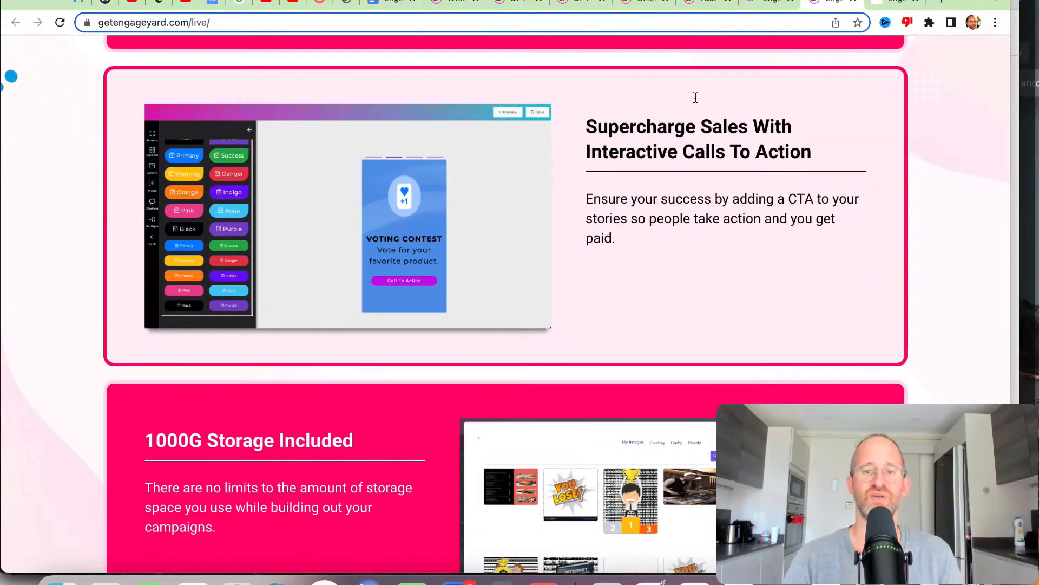
{"action": "scroll", "coordinate": [696, 99], "scroll_direction": "down", "scroll_amount": 1}
{"action": "scroll", "coordinate": [695, 98], "scroll_direction": "down", "scroll_amount": 2}
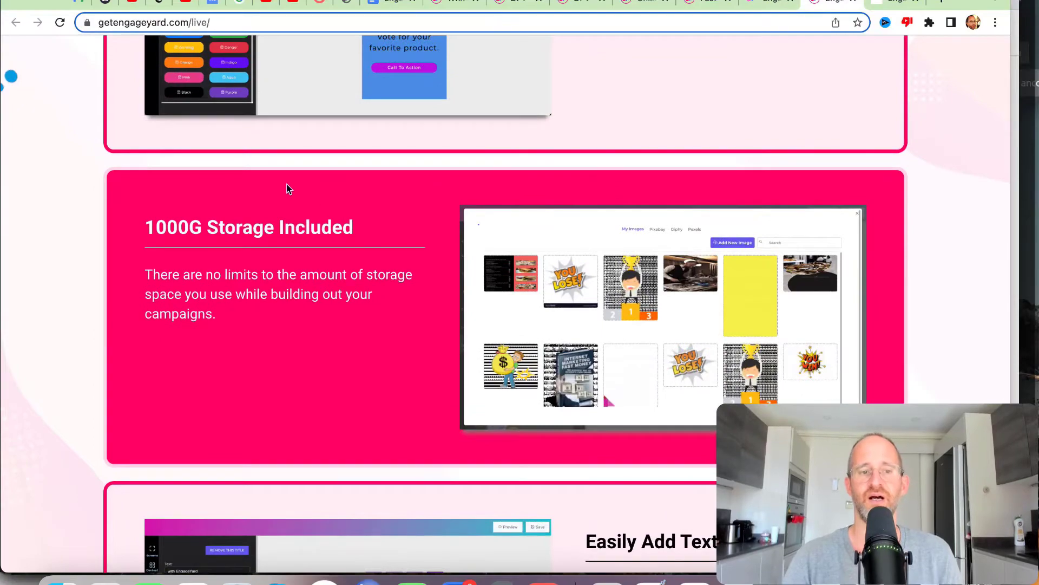
{"action": "scroll", "coordinate": [223, 202], "scroll_direction": "down", "scroll_amount": 1}
{"action": "scroll", "coordinate": [223, 203], "scroll_direction": "down", "scroll_amount": 2}
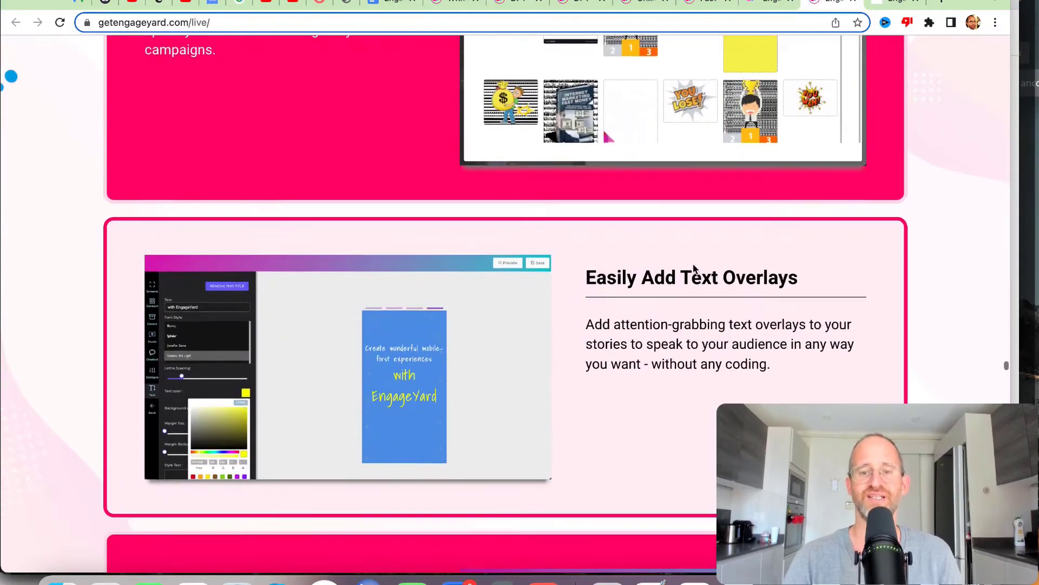
{"action": "scroll", "coordinate": [695, 272], "scroll_direction": "down", "scroll_amount": 4}
{"action": "scroll", "coordinate": [692, 266], "scroll_direction": "down", "scroll_amount": 1}
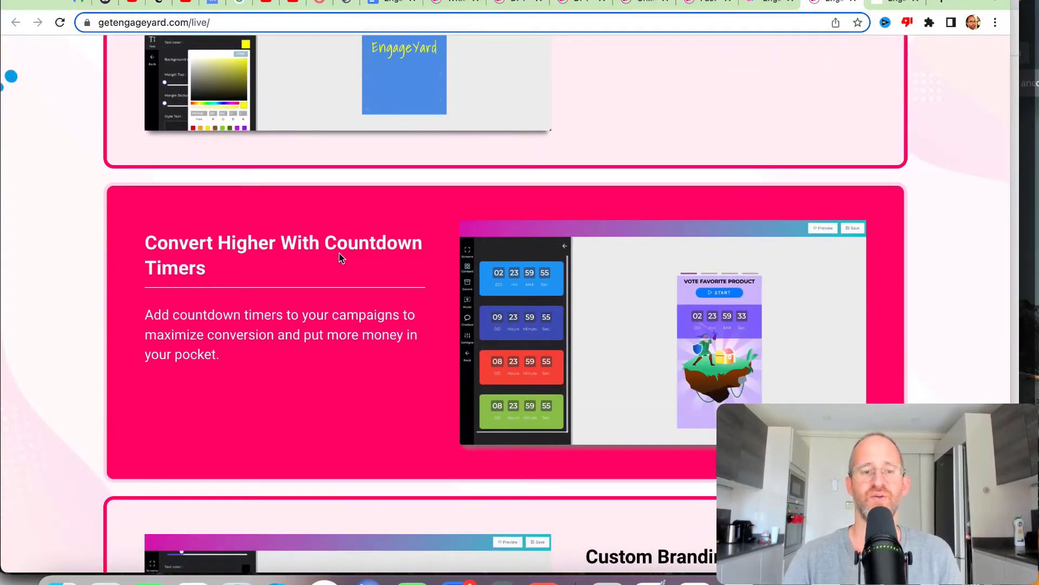
{"action": "scroll", "coordinate": [352, 205], "scroll_direction": "down", "scroll_amount": 3}
{"action": "scroll", "coordinate": [353, 204], "scroll_direction": "down", "scroll_amount": 2}
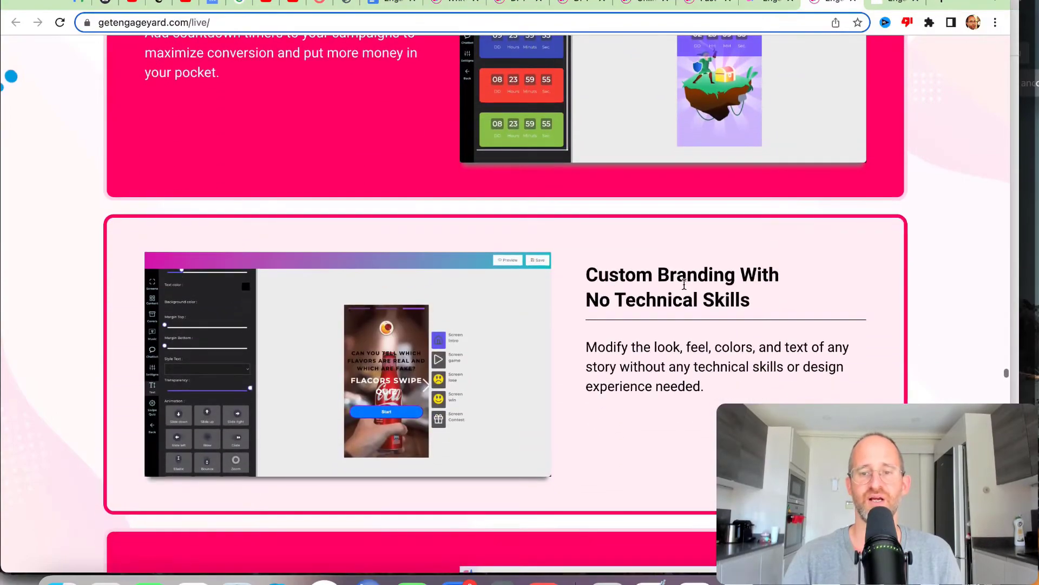
{"action": "scroll", "coordinate": [830, 254], "scroll_direction": "down", "scroll_amount": 1}
{"action": "scroll", "coordinate": [831, 254], "scroll_direction": "down", "scroll_amount": 2}
{"action": "scroll", "coordinate": [780, 288], "scroll_direction": "down", "scroll_amount": 3}
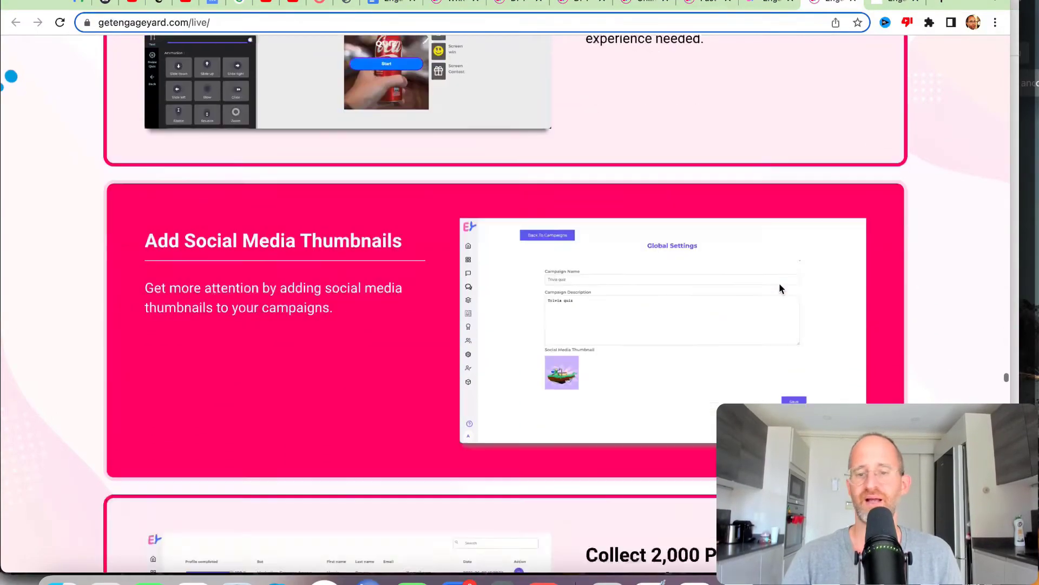
{"action": "scroll", "coordinate": [779, 288], "scroll_direction": "down", "scroll_amount": 6}
{"action": "scroll", "coordinate": [780, 289], "scroll_direction": "down", "scroll_amount": 5}
{"action": "scroll", "coordinate": [779, 288], "scroll_direction": "down", "scroll_amount": 5}
{"action": "scroll", "coordinate": [780, 288], "scroll_direction": "down", "scroll_amount": 5}
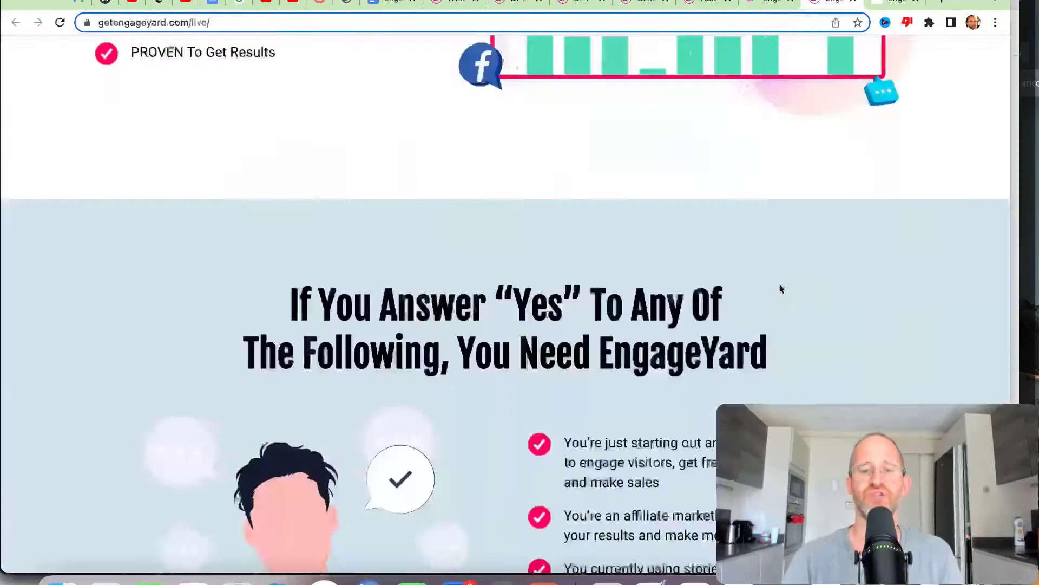
{"action": "scroll", "coordinate": [780, 289], "scroll_direction": "down", "scroll_amount": 5}
{"action": "scroll", "coordinate": [779, 283], "scroll_direction": "down", "scroll_amount": 10}
{"action": "scroll", "coordinate": [779, 283], "scroll_direction": "down", "scroll_amount": 10}
{"action": "scroll", "coordinate": [779, 283], "scroll_direction": "down", "scroll_amount": 10}
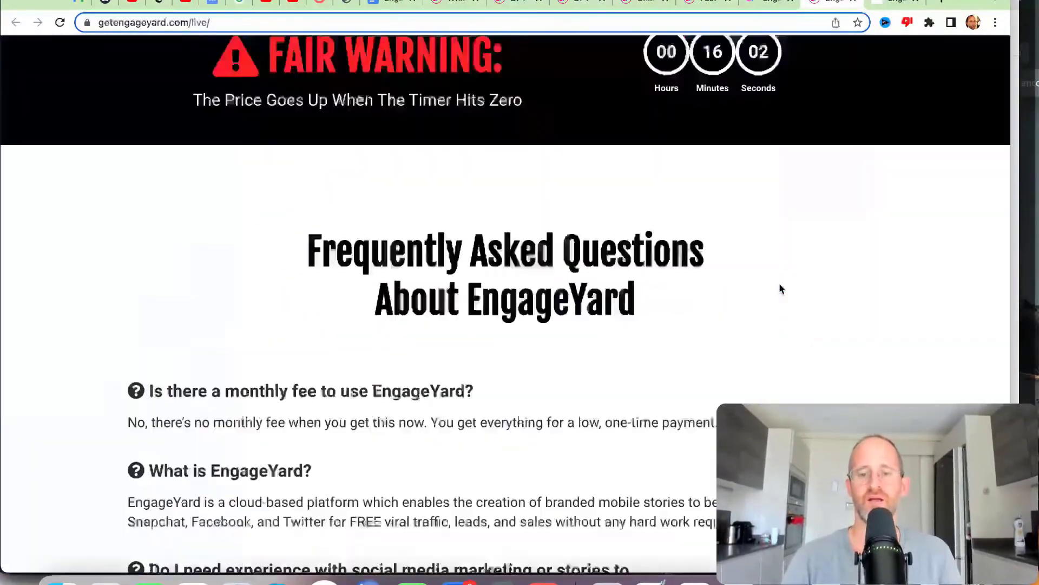
{"action": "scroll", "coordinate": [780, 289], "scroll_direction": "down", "scroll_amount": 5}
{"action": "scroll", "coordinate": [780, 289], "scroll_direction": "up", "scroll_amount": 10}
{"action": "scroll", "coordinate": [779, 289], "scroll_direction": "up", "scroll_amount": 1}
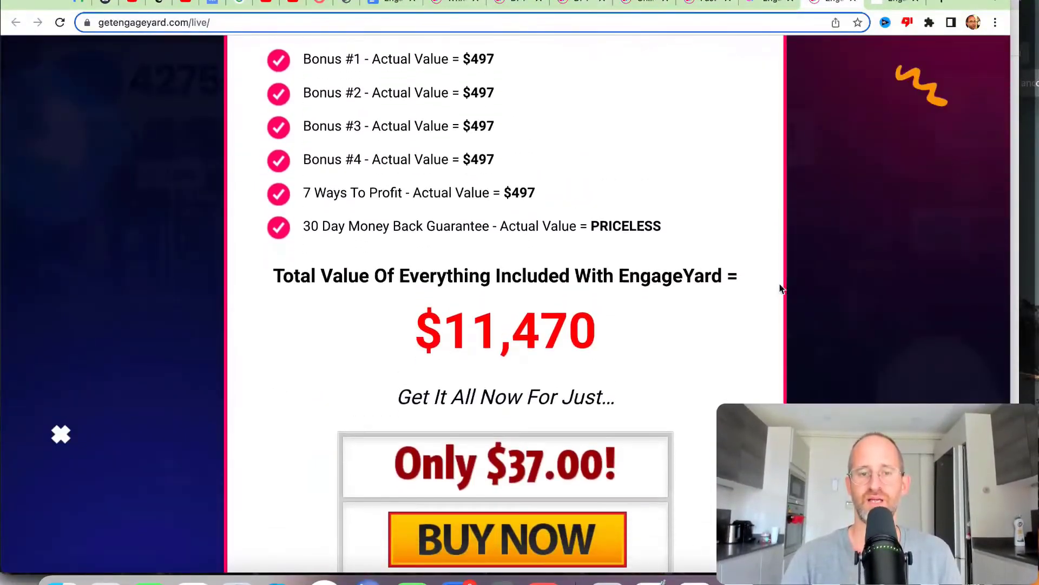
{"action": "scroll", "coordinate": [780, 289], "scroll_direction": "up", "scroll_amount": 5}
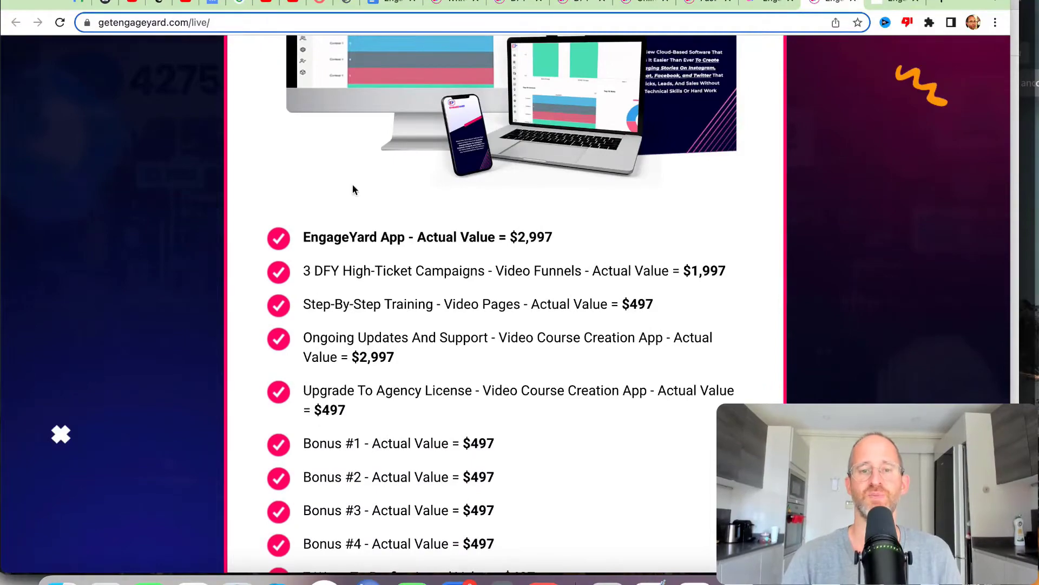
{"action": "scroll", "coordinate": [429, 238], "scroll_direction": "up", "scroll_amount": 1}
{"action": "scroll", "coordinate": [430, 241], "scroll_direction": "down", "scroll_amount": 1}
{"action": "scroll", "coordinate": [430, 239], "scroll_direction": "down", "scroll_amount": 3}
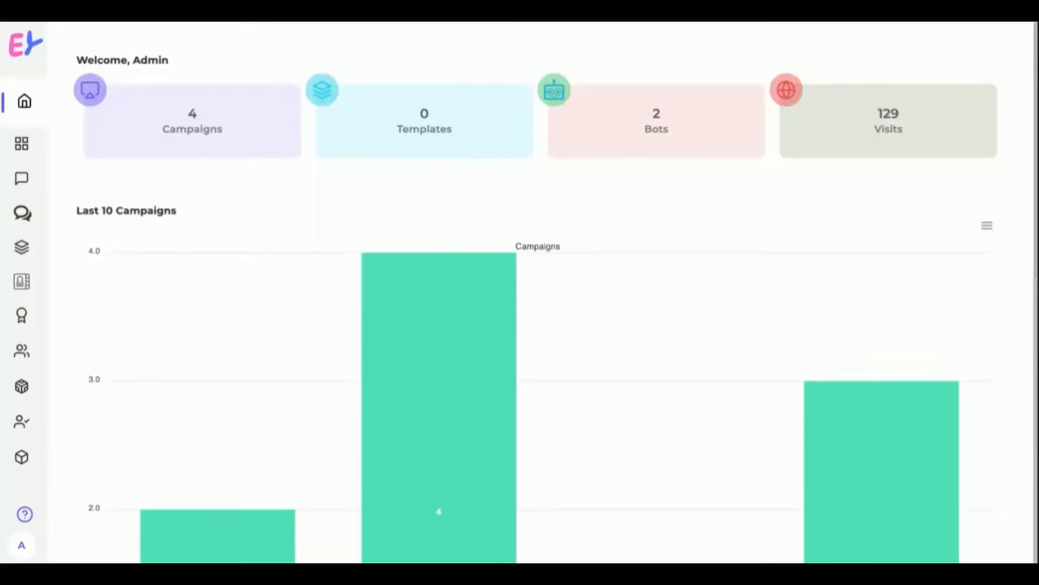
{"action": "scroll", "coordinate": [520, 319], "scroll_direction": "down", "scroll_amount": 1}
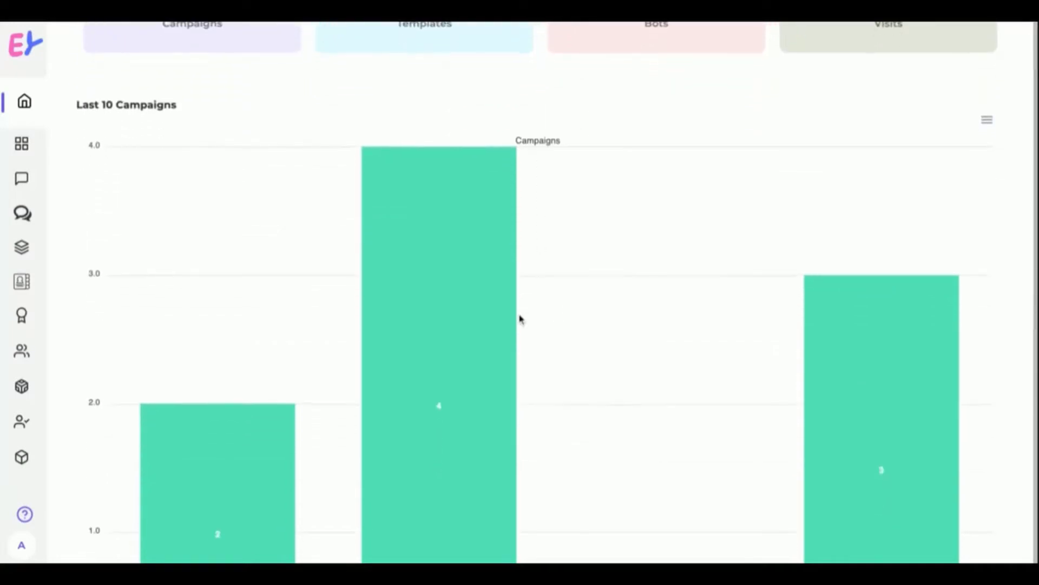
{"action": "scroll", "coordinate": [520, 319], "scroll_direction": "down", "scroll_amount": 5}
{"action": "scroll", "coordinate": [520, 320], "scroll_direction": "down", "scroll_amount": 1}
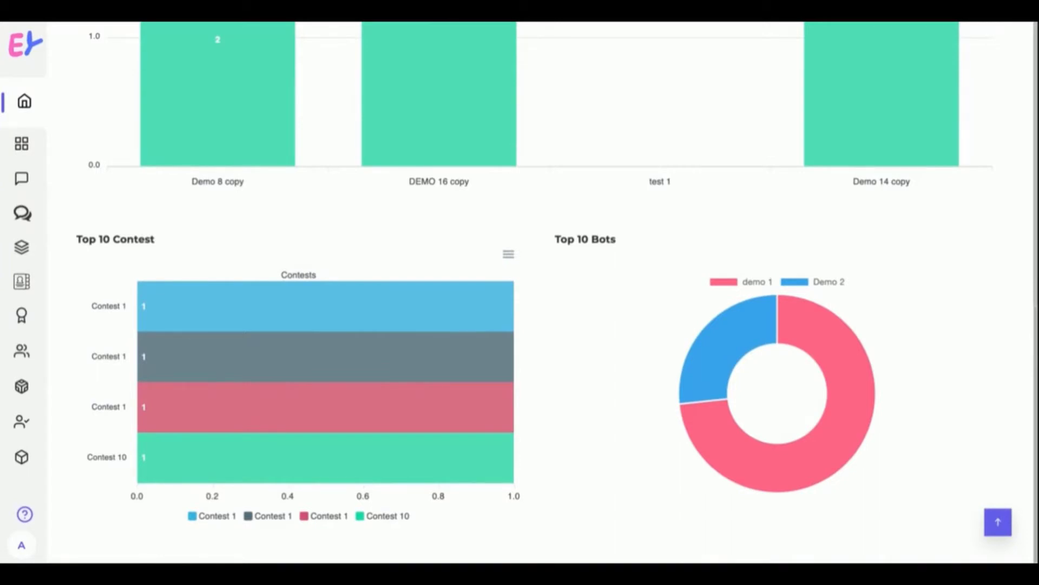
{"action": "scroll", "coordinate": [155, 168], "scroll_direction": "up", "scroll_amount": 1}
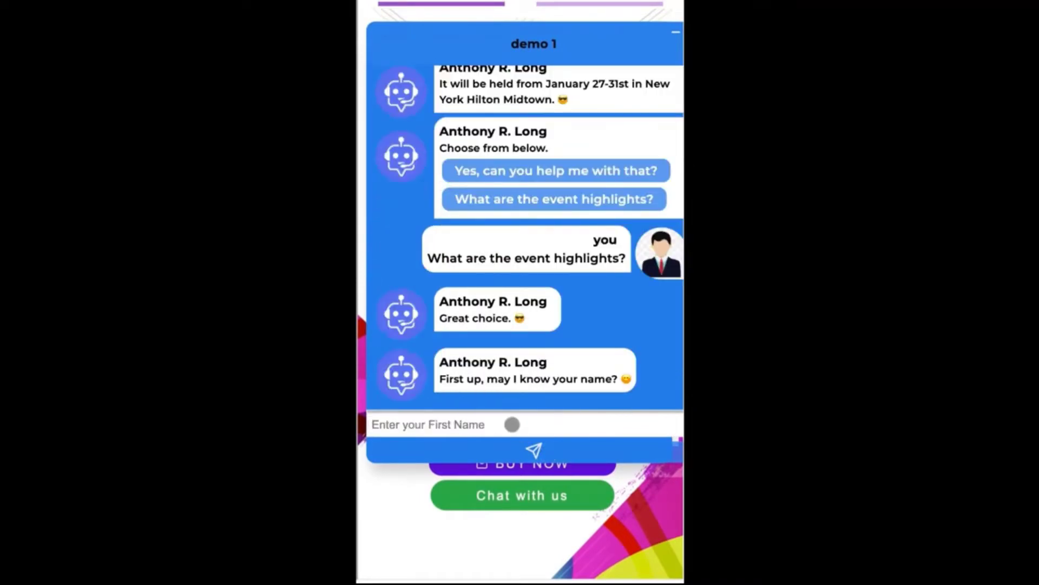
{"action": "type", "text": "Jhon"}
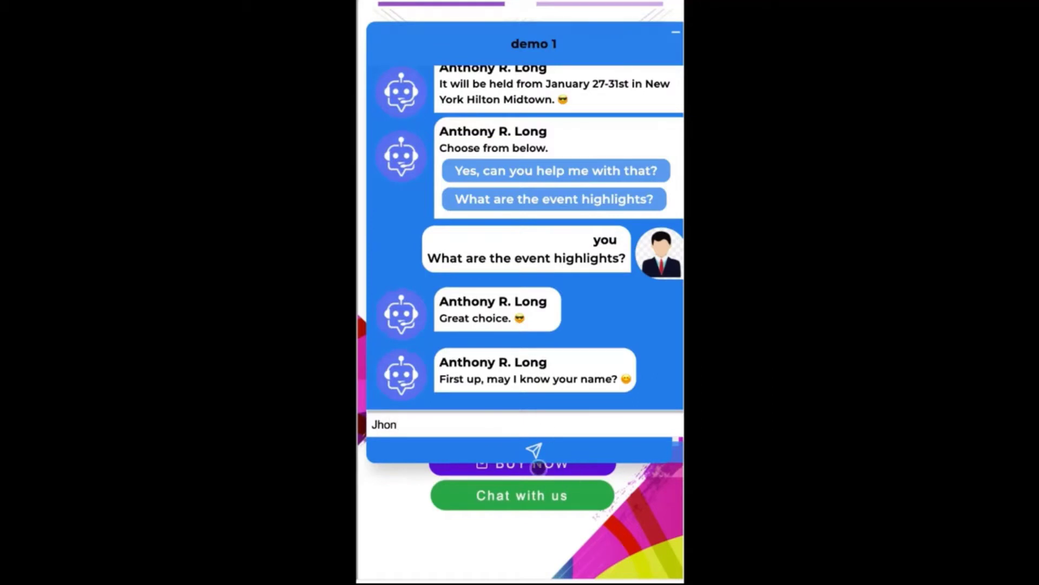
- Send a first name to the chatbot demo, then start the Coca-Cola can-catching game
{"action": "left_click", "coordinate": [533, 451]}
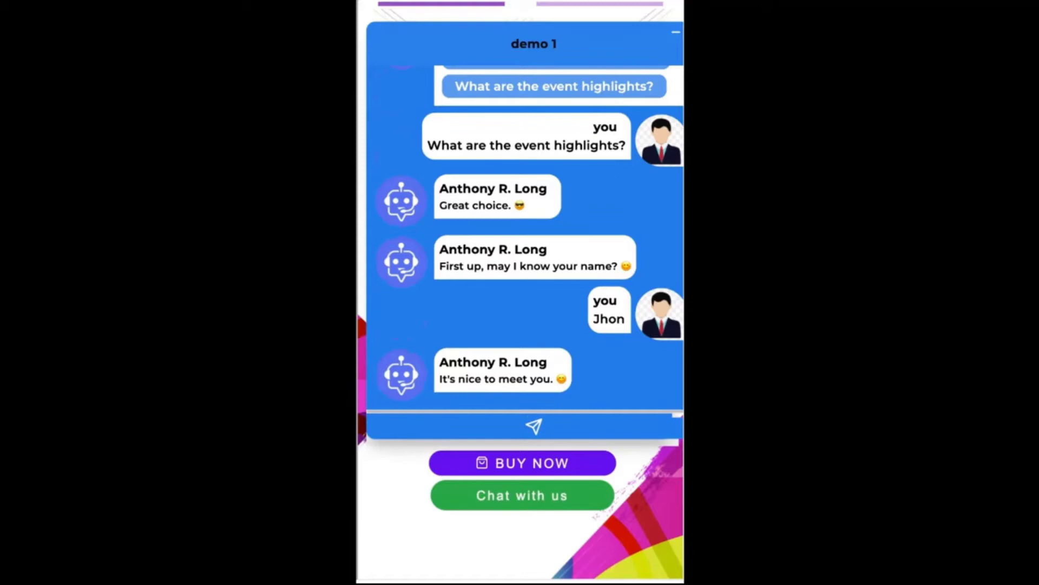
{"action": "scroll", "coordinate": [573, 193], "scroll_direction": "up", "scroll_amount": 2}
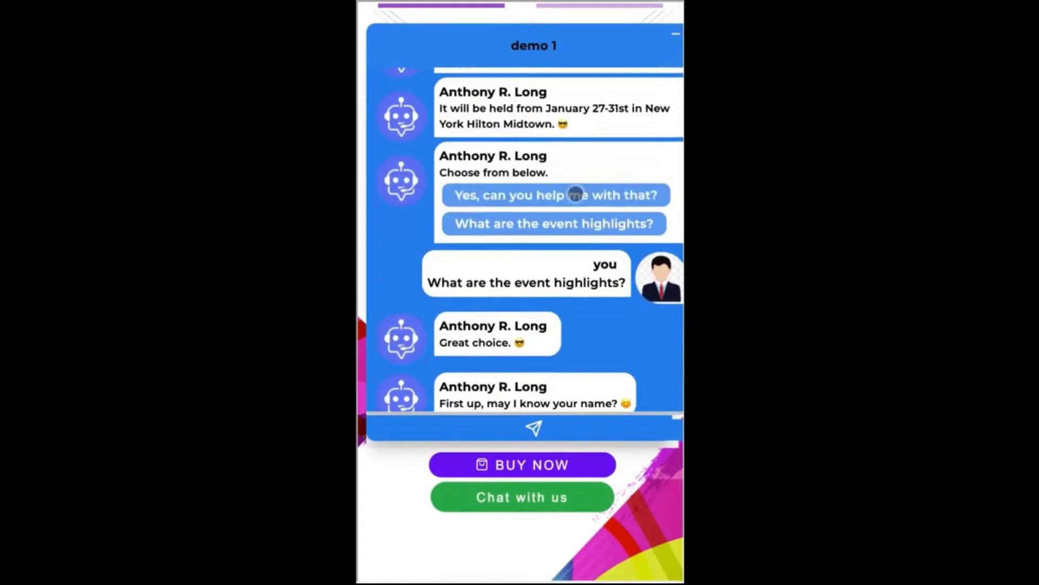
{"action": "scroll", "coordinate": [574, 193], "scroll_direction": "up", "scroll_amount": 3}
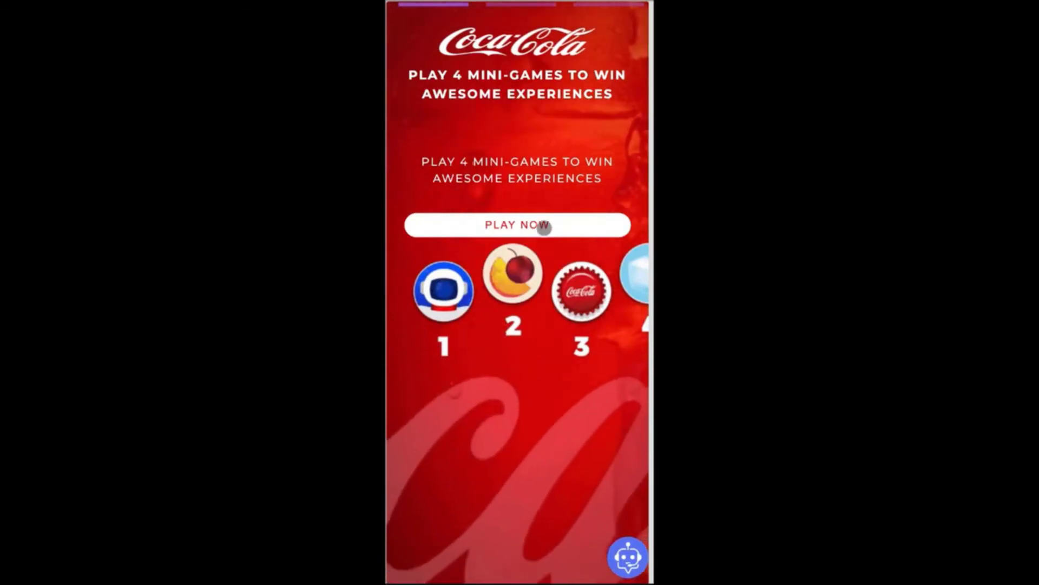
{"action": "left_click", "coordinate": [528, 225]}
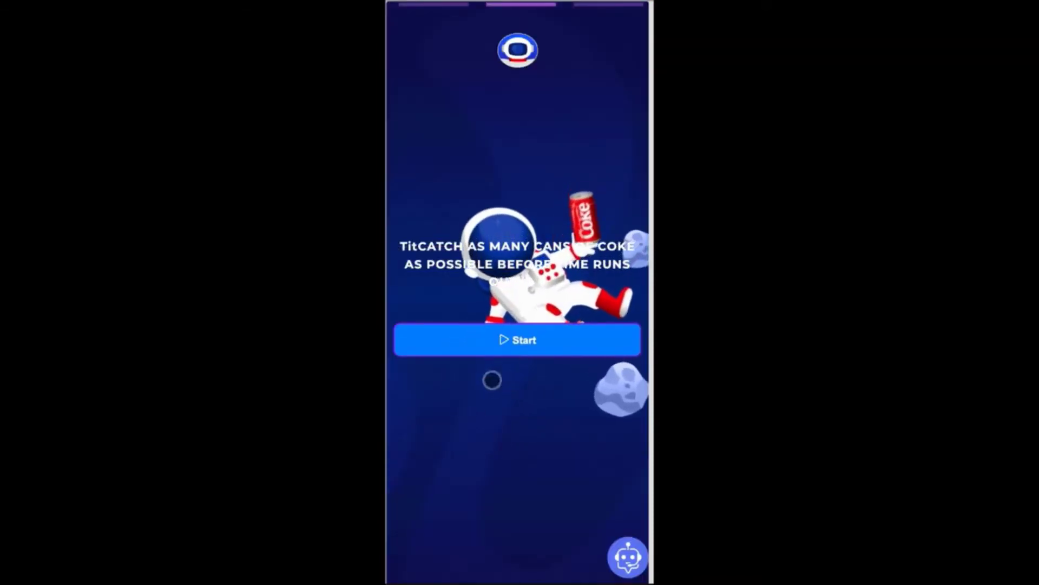
{"action": "left_click", "coordinate": [519, 340]}
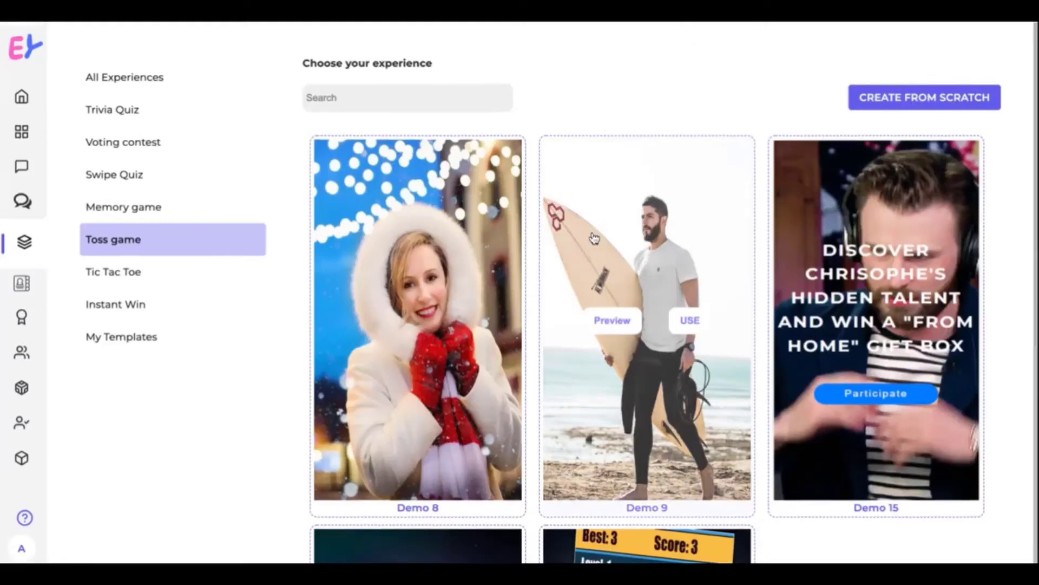
{"action": "scroll", "coordinate": [647, 325], "scroll_direction": "down", "scroll_amount": 5}
{"action": "scroll", "coordinate": [649, 406], "scroll_direction": "up", "scroll_amount": 1}
{"action": "scroll", "coordinate": [650, 406], "scroll_direction": "up", "scroll_amount": 4}
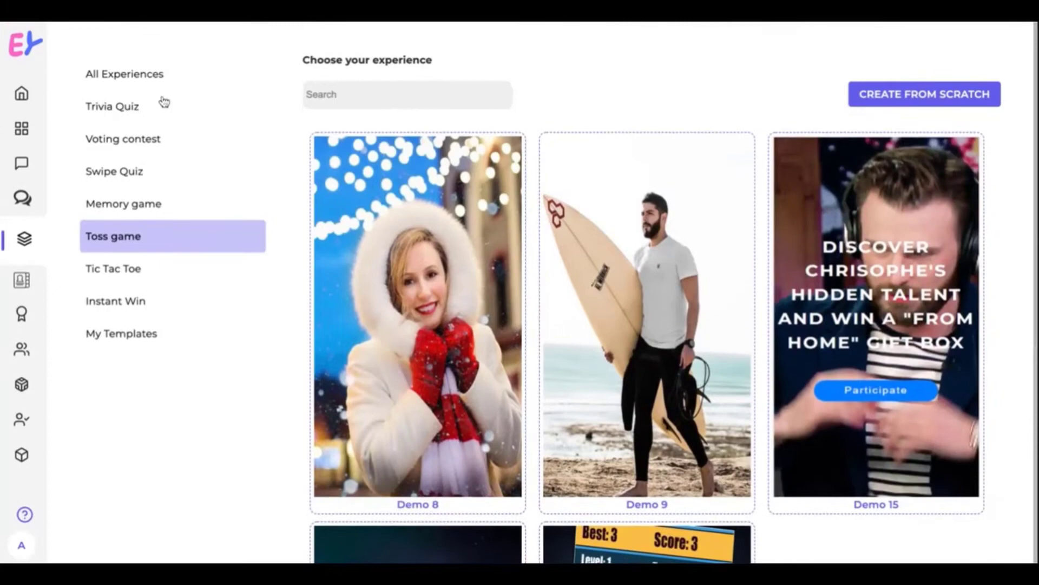
- Browse Trivia Quiz, Voting, Swipe Quiz, Memory, Toss, Tic Tac Toe and Instant Win templates, then All Experiences
{"action": "left_click", "coordinate": [141, 80]}
{"action": "scroll", "coordinate": [433, 354], "scroll_direction": "down", "scroll_amount": 5}
{"action": "scroll", "coordinate": [432, 354], "scroll_direction": "down", "scroll_amount": 3}
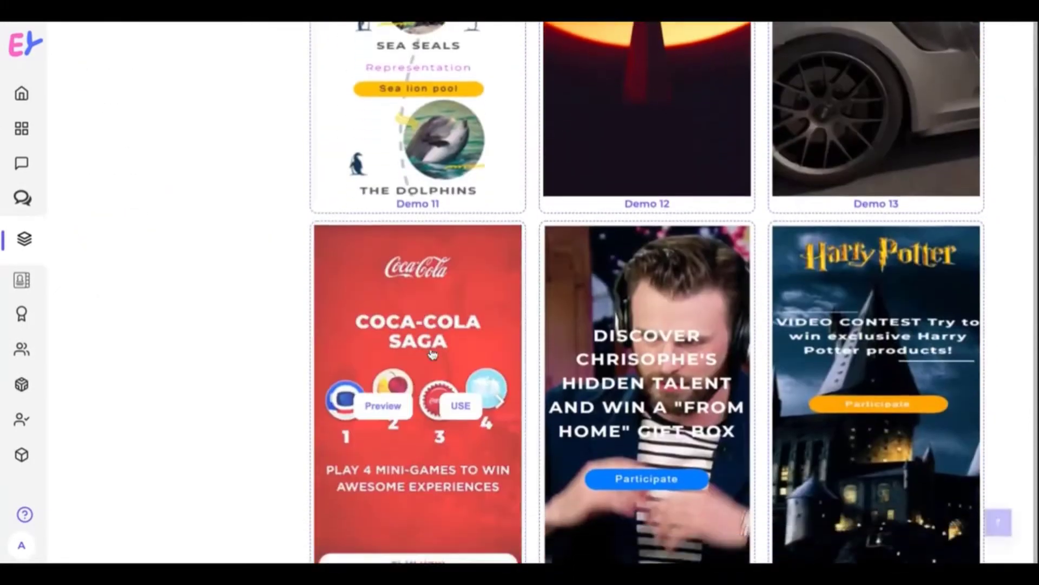
{"action": "scroll", "coordinate": [432, 354], "scroll_direction": "up", "scroll_amount": 3}
{"action": "scroll", "coordinate": [325, 261], "scroll_direction": "up", "scroll_amount": 3}
{"action": "scroll", "coordinate": [209, 167], "scroll_direction": "up", "scroll_amount": 2}
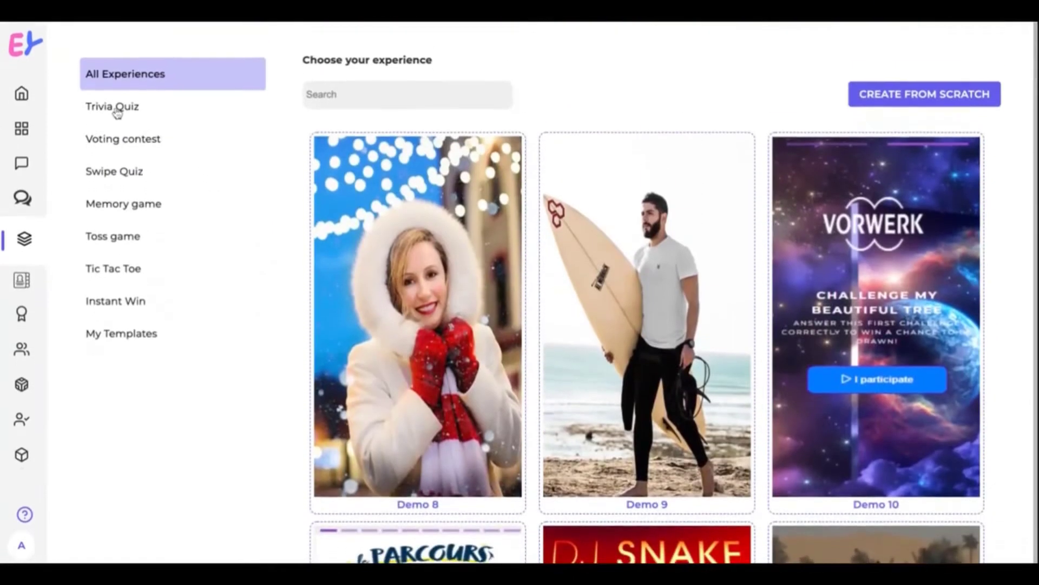
{"action": "left_click", "coordinate": [116, 111]}
{"action": "left_click", "coordinate": [114, 144]}
{"action": "left_click", "coordinate": [110, 168]}
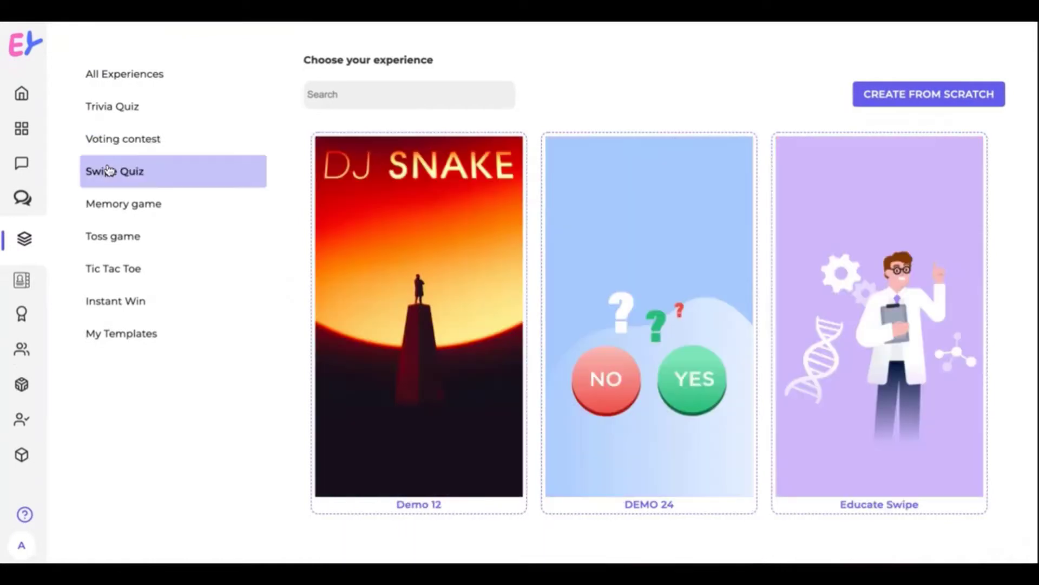
{"action": "left_click", "coordinate": [113, 208]}
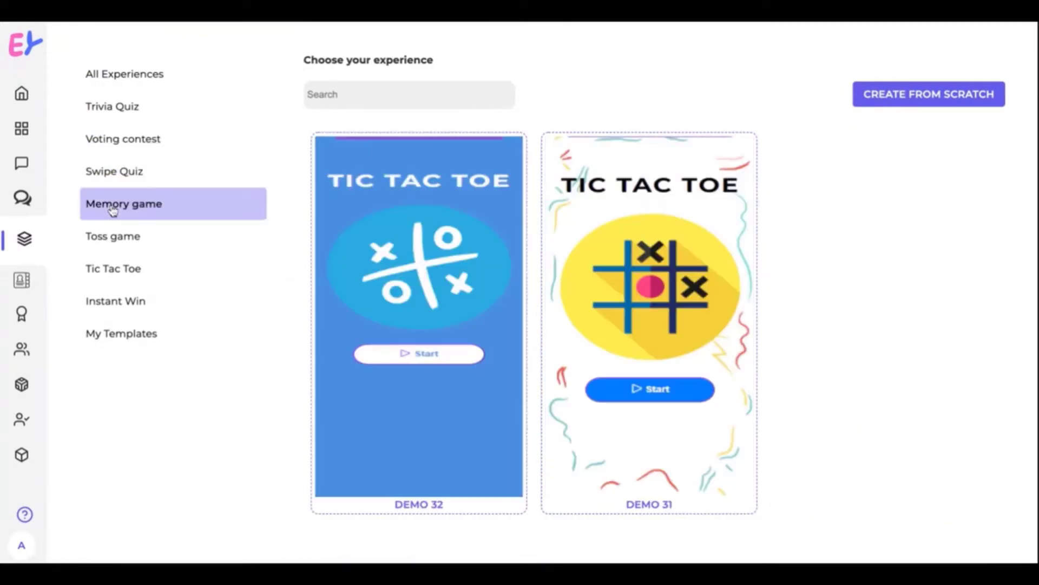
{"action": "left_click", "coordinate": [107, 239]}
{"action": "left_click", "coordinate": [113, 271]}
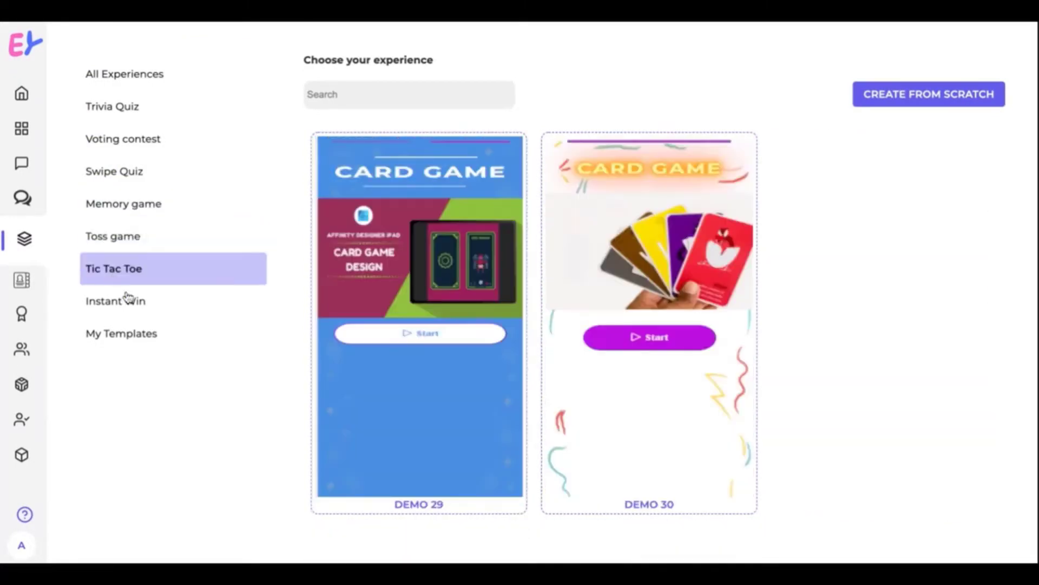
{"action": "left_click", "coordinate": [117, 307]}
{"action": "scroll", "coordinate": [339, 411], "scroll_direction": "down", "scroll_amount": 3}
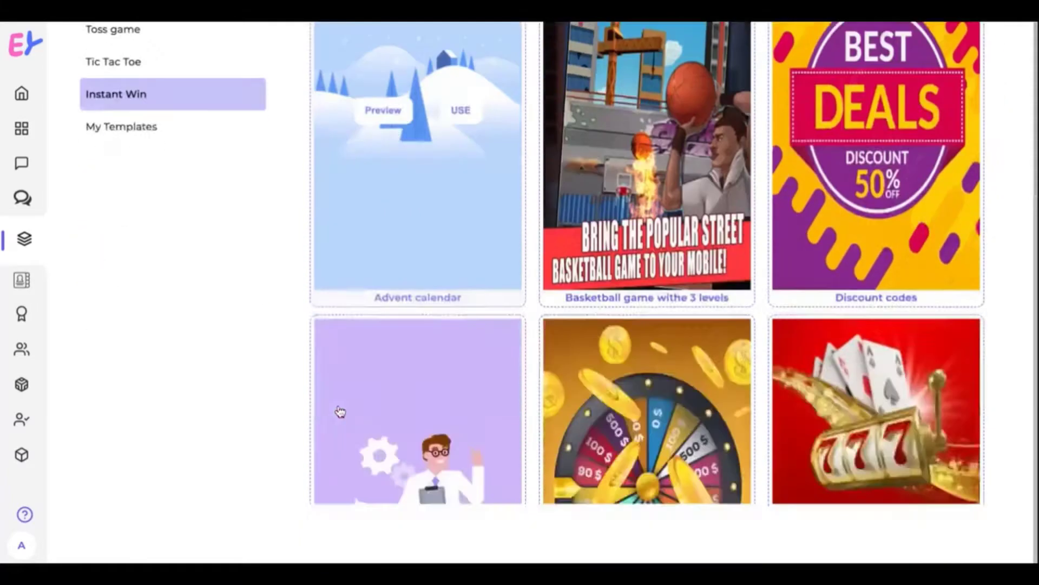
{"action": "scroll", "coordinate": [338, 412], "scroll_direction": "down", "scroll_amount": 3}
{"action": "scroll", "coordinate": [340, 411], "scroll_direction": "down", "scroll_amount": 3}
{"action": "scroll", "coordinate": [339, 411], "scroll_direction": "down", "scroll_amount": 1}
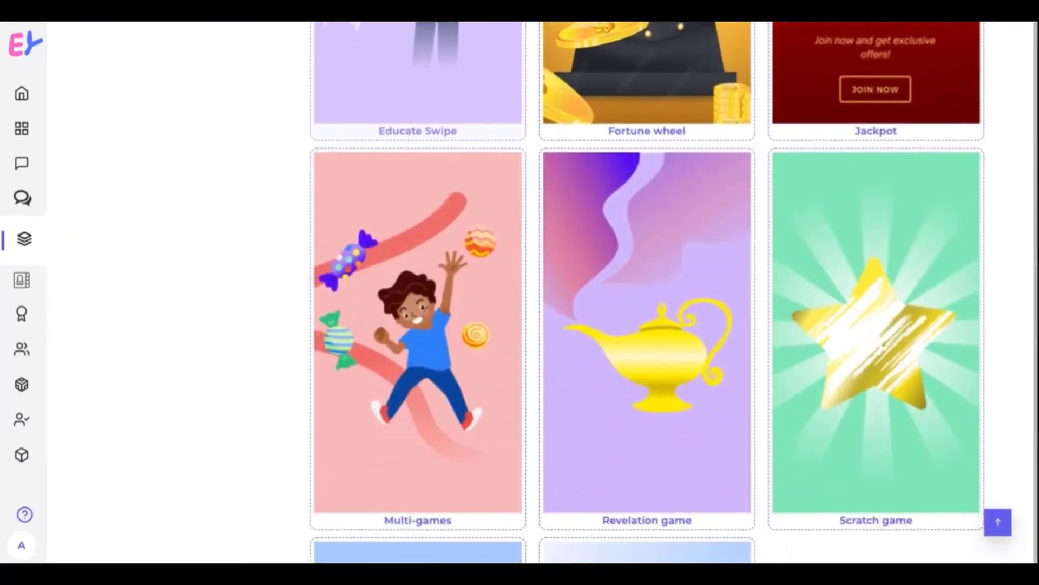
{"action": "scroll", "coordinate": [339, 412], "scroll_direction": "down", "scroll_amount": 5}
{"action": "scroll", "coordinate": [340, 411], "scroll_direction": "up", "scroll_amount": 9}
{"action": "scroll", "coordinate": [340, 411], "scroll_direction": "up", "scroll_amount": 5}
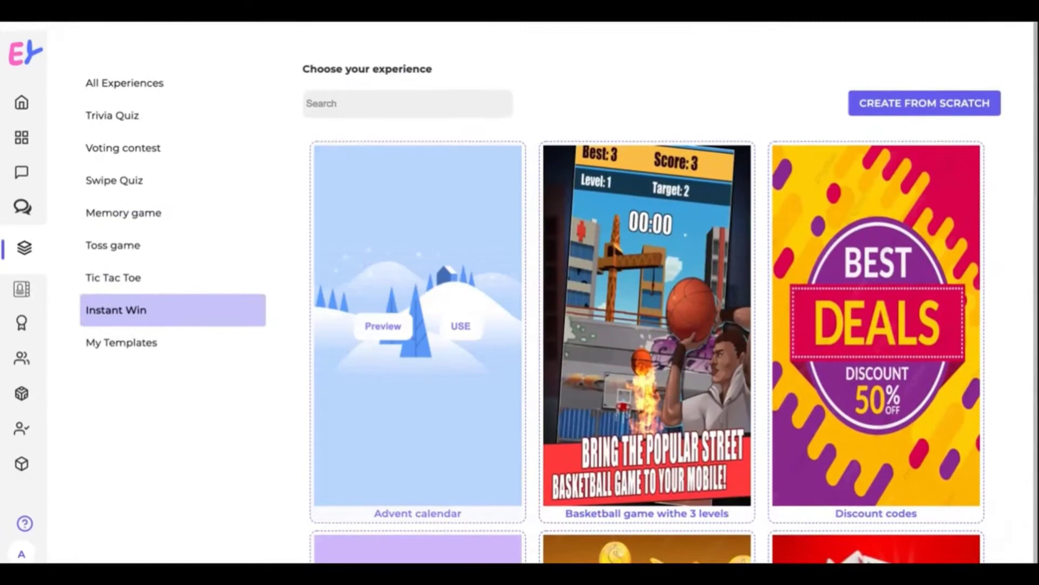
{"action": "left_click", "coordinate": [127, 74]}
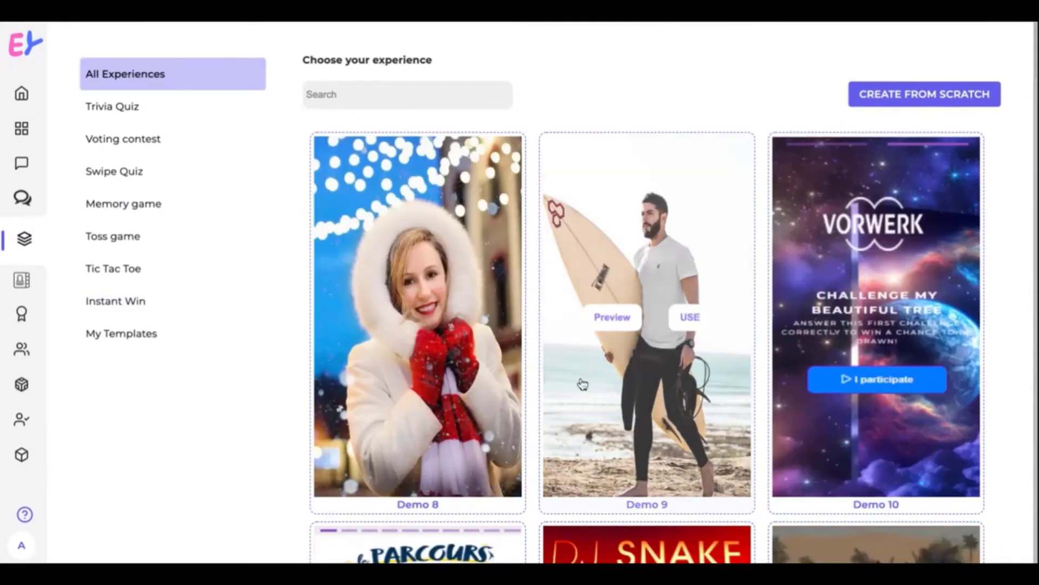
{"action": "scroll", "coordinate": [580, 383], "scroll_direction": "down", "scroll_amount": 2}
{"action": "scroll", "coordinate": [580, 383], "scroll_direction": "down", "scroll_amount": 5}
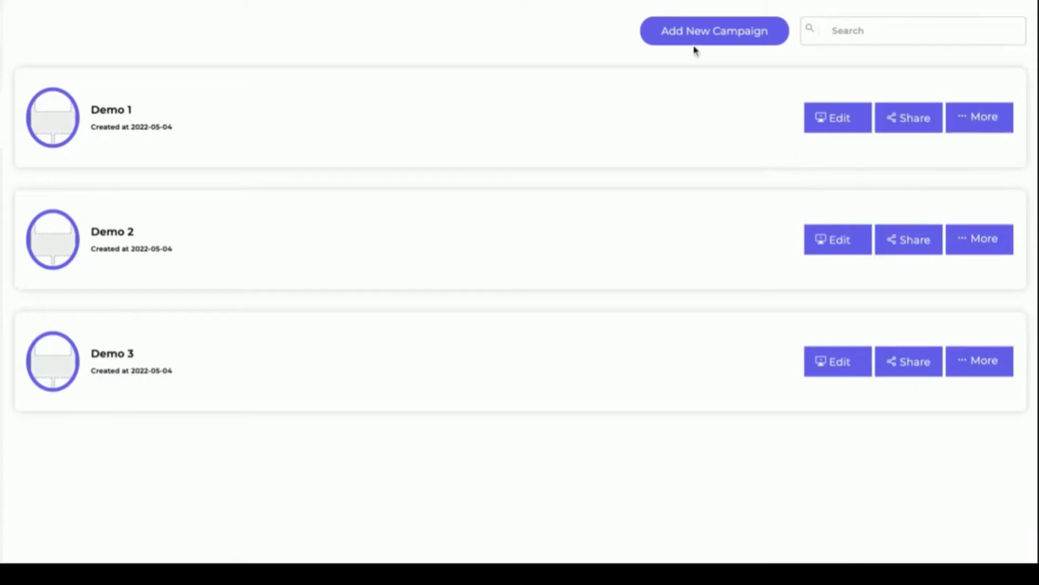
- Add a new campaign called 'demo' with the description 'demo desc'
{"action": "left_click", "coordinate": [707, 37]}
{"action": "left_click", "coordinate": [390, 221]}
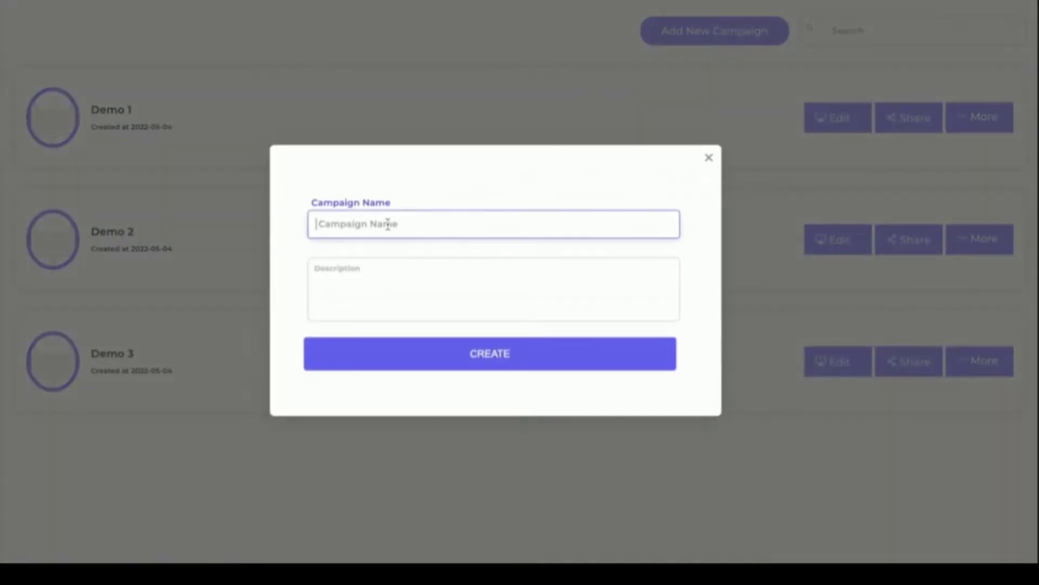
{"action": "type", "text": "dme"}
{"action": "left_click", "coordinate": [380, 289]}
{"action": "type", "text": "demo desc"}
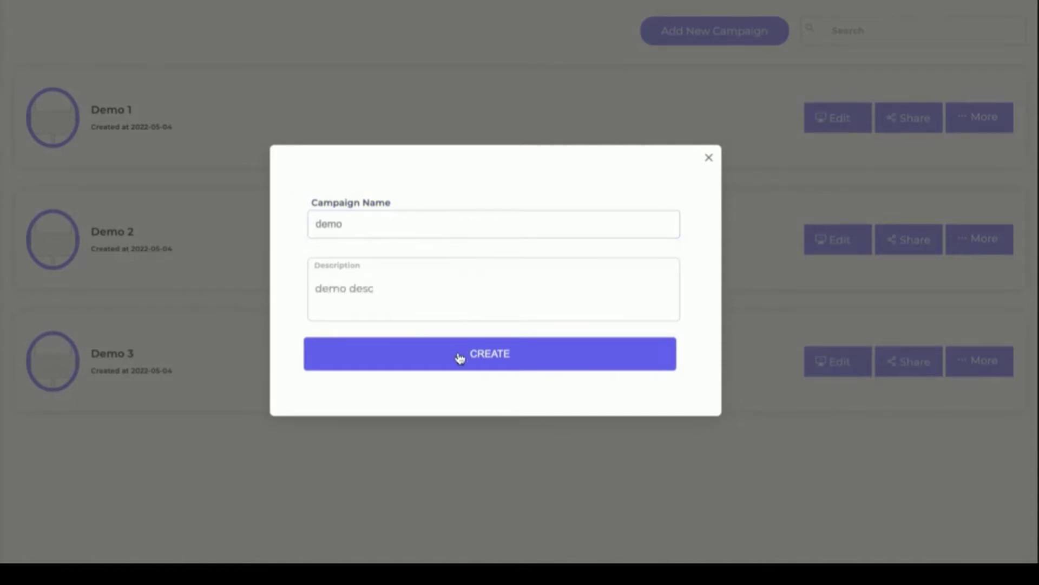
{"action": "left_click", "coordinate": [459, 358]}
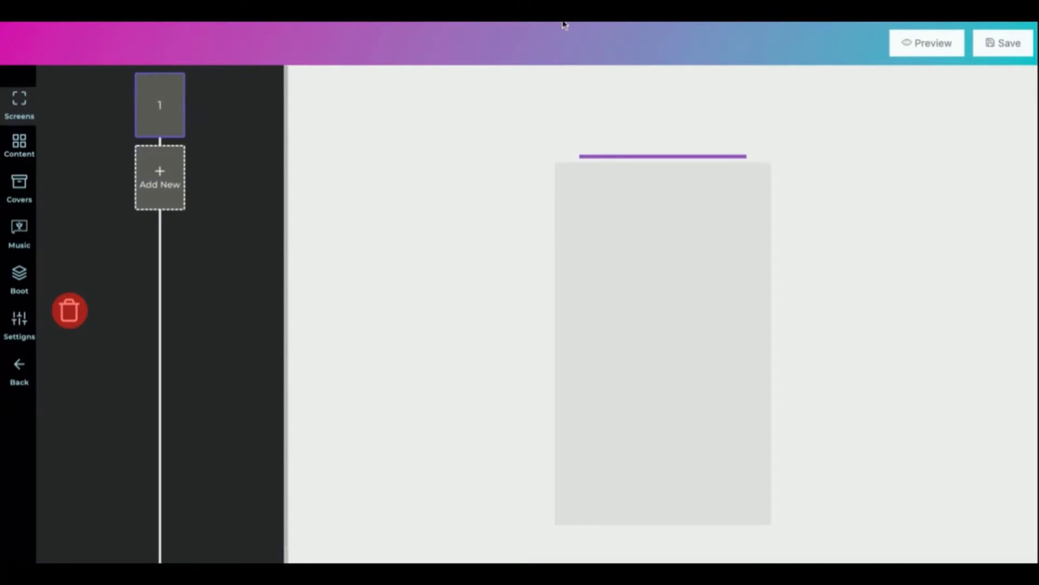
- Add screen 2 using the Beer Pong Balloon game template
{"action": "left_click", "coordinate": [159, 177]}
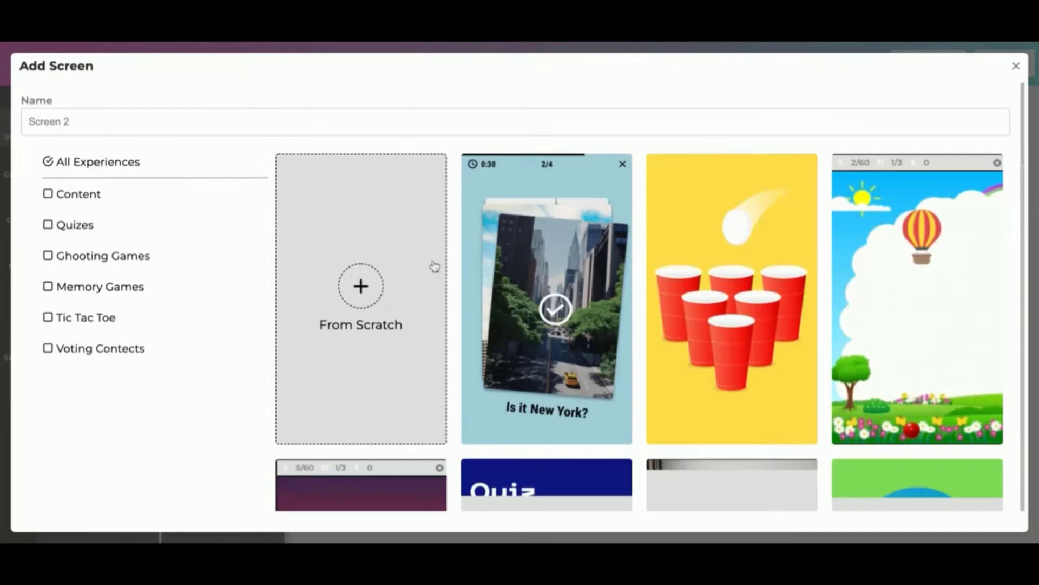
{"action": "scroll", "coordinate": [475, 379], "scroll_direction": "down", "scroll_amount": 1}
{"action": "scroll", "coordinate": [475, 380], "scroll_direction": "down", "scroll_amount": 2}
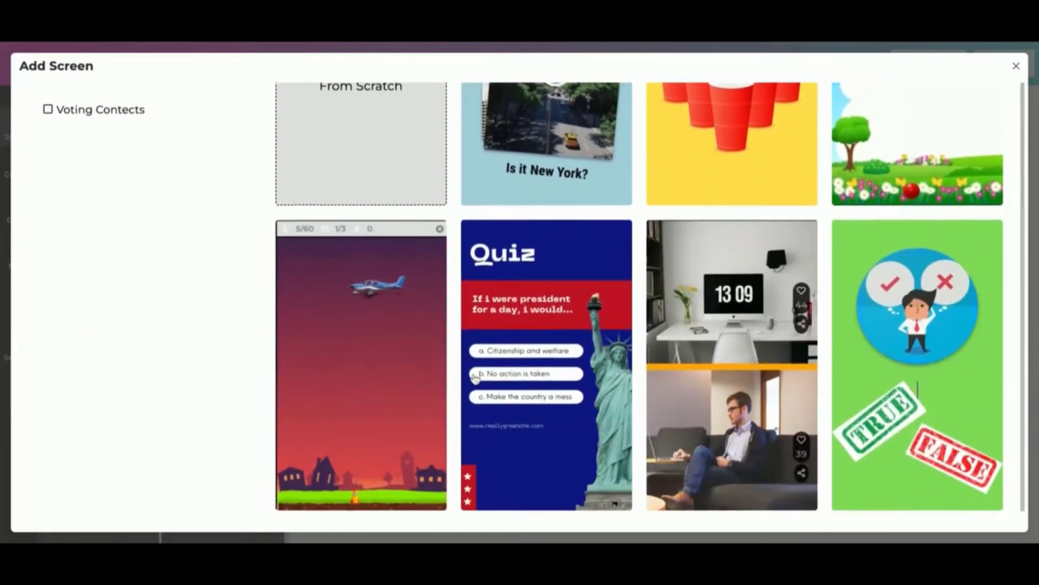
{"action": "scroll", "coordinate": [475, 379], "scroll_direction": "down", "scroll_amount": 2}
{"action": "scroll", "coordinate": [640, 296], "scroll_direction": "down", "scroll_amount": 2}
{"action": "scroll", "coordinate": [639, 296], "scroll_direction": "down", "scroll_amount": 2}
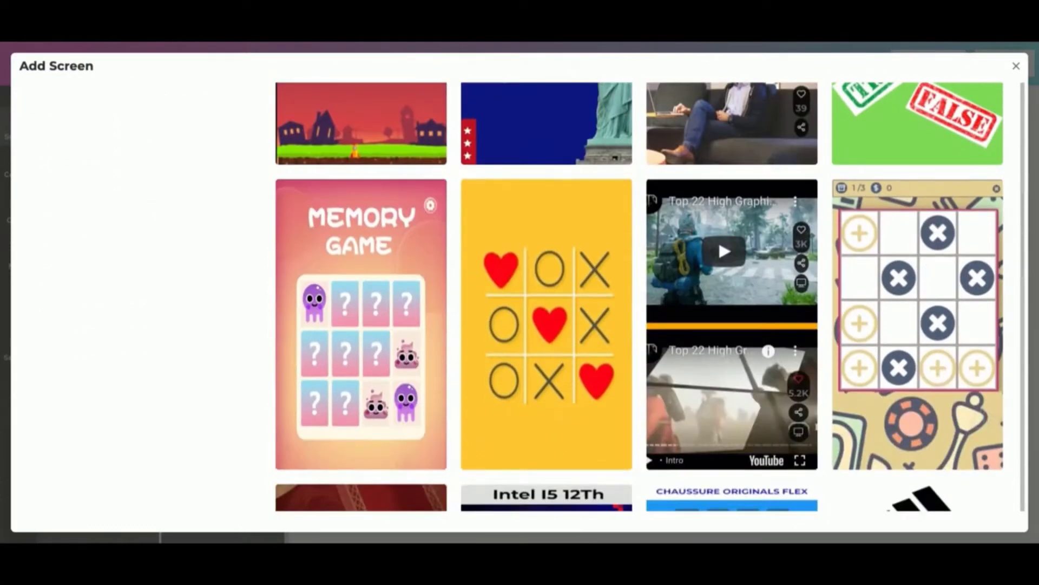
{"action": "scroll", "coordinate": [639, 297], "scroll_direction": "up", "scroll_amount": 2}
{"action": "scroll", "coordinate": [639, 296], "scroll_direction": "up", "scroll_amount": 2}
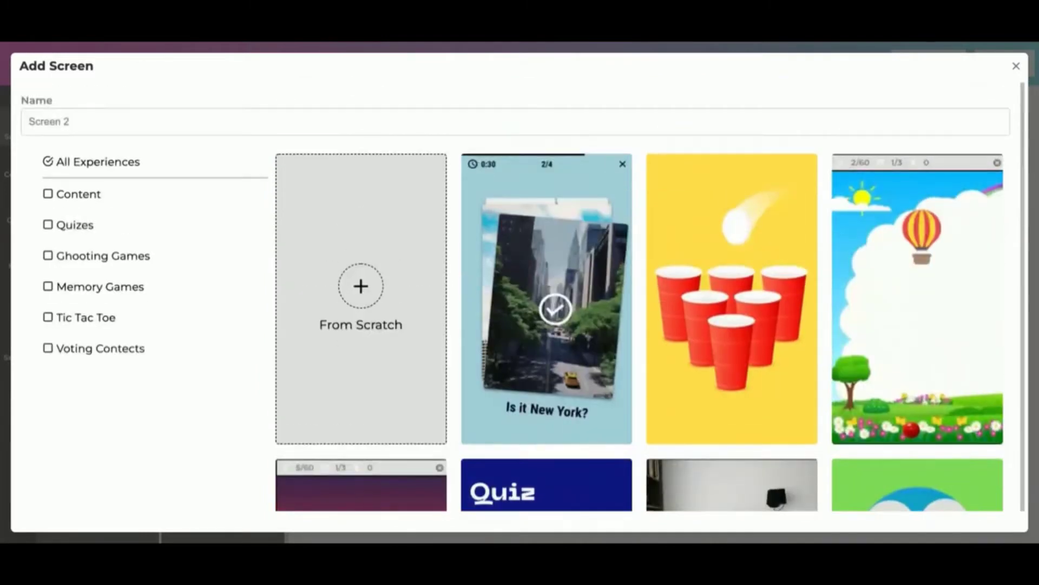
{"action": "scroll", "coordinate": [373, 328], "scroll_direction": "down", "scroll_amount": 1}
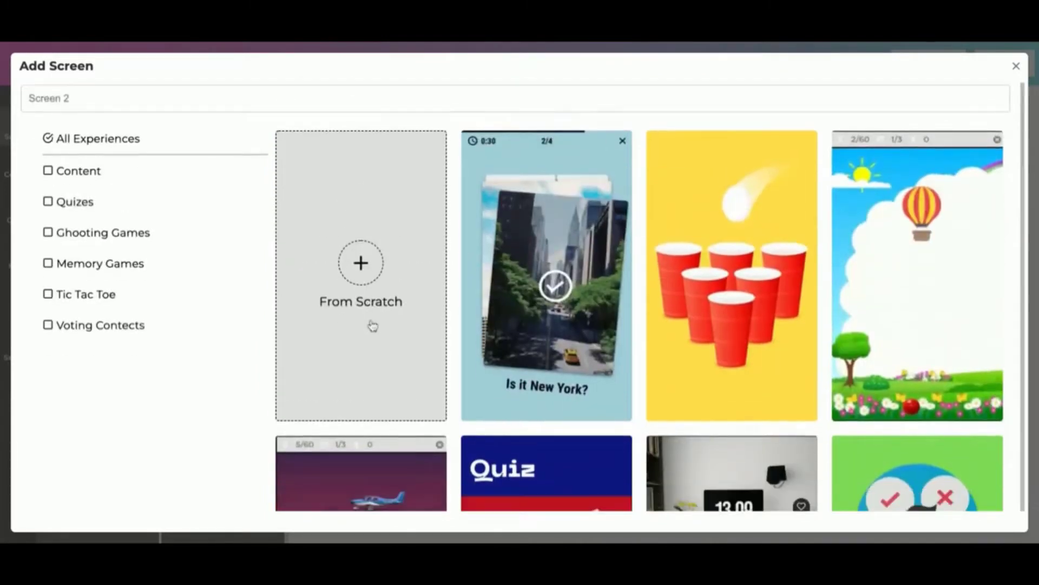
{"action": "scroll", "coordinate": [372, 325], "scroll_direction": "down", "scroll_amount": 1}
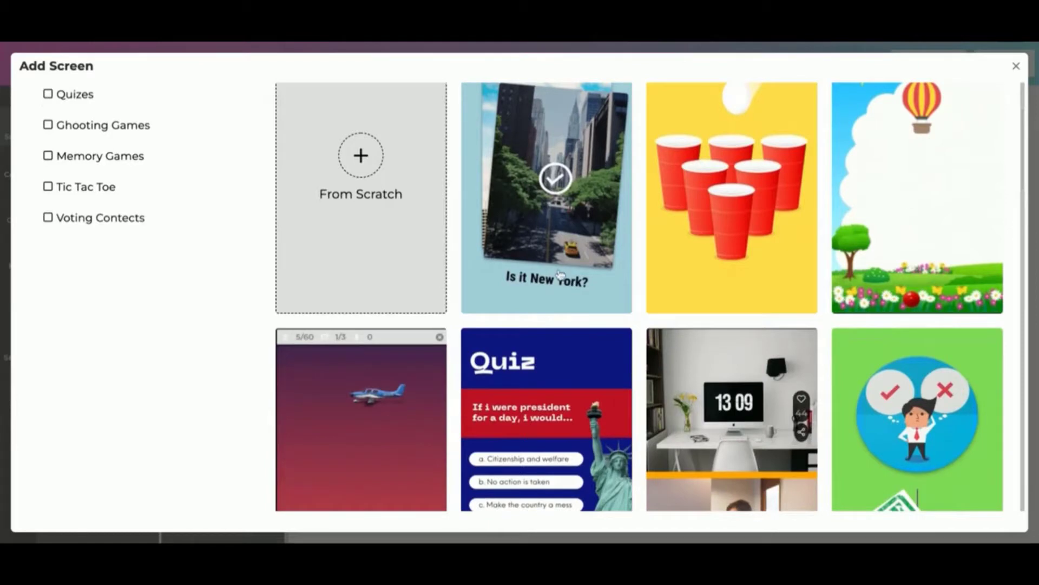
{"action": "scroll", "coordinate": [430, 380], "scroll_direction": "down", "scroll_amount": 2}
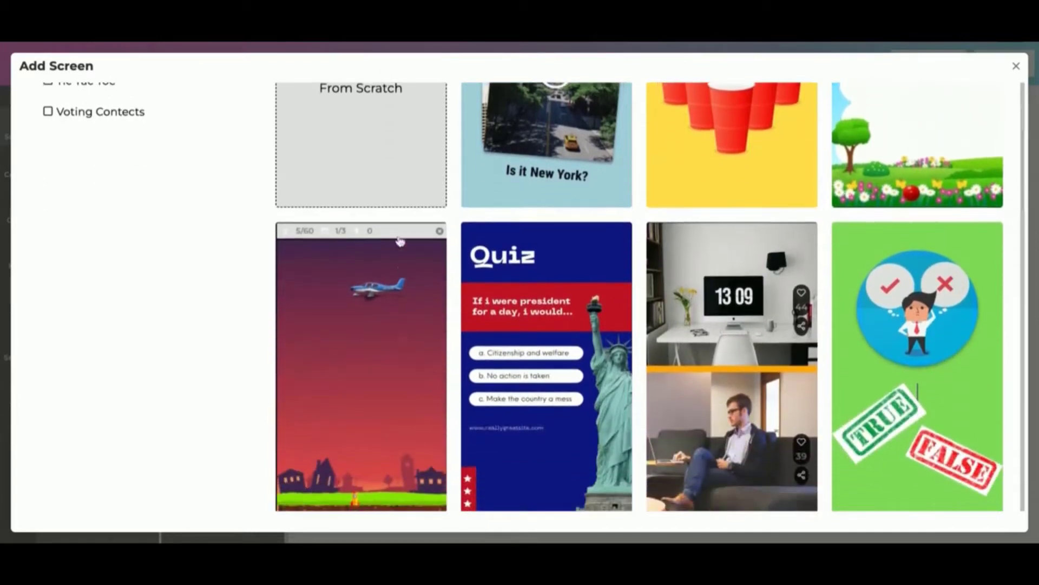
{"action": "scroll", "coordinate": [445, 371], "scroll_direction": "up", "scroll_amount": 2}
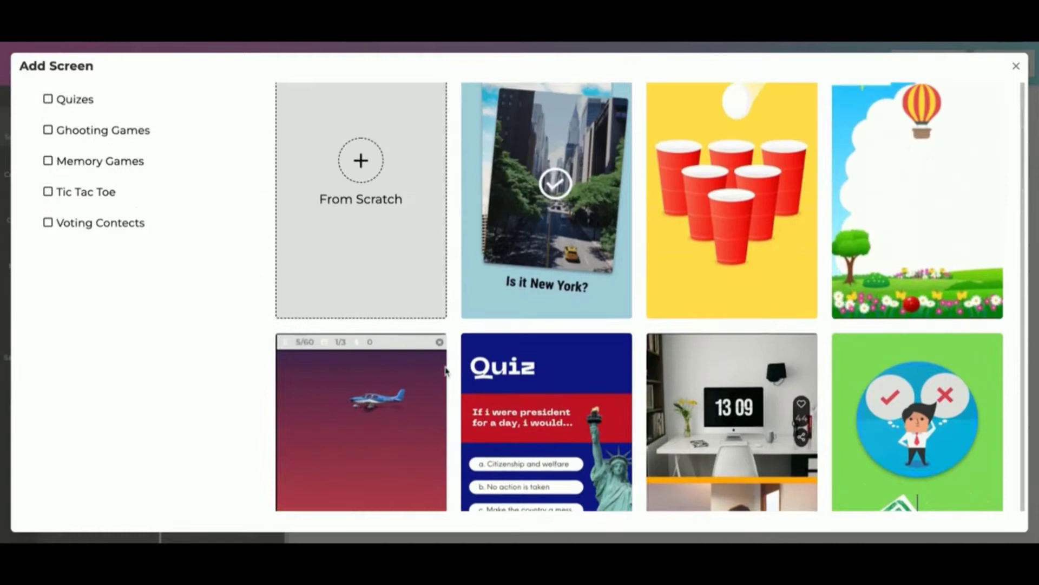
{"action": "left_click", "coordinate": [849, 230]}
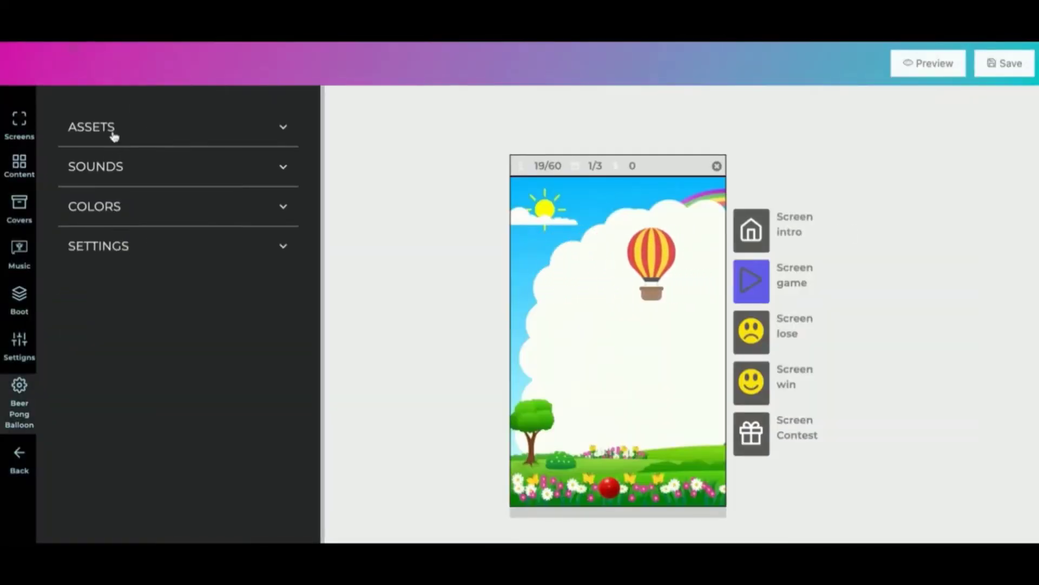
- Replace the balloon game's background with the Pixabay 'Business' people-network photo
{"action": "left_click", "coordinate": [114, 130]}
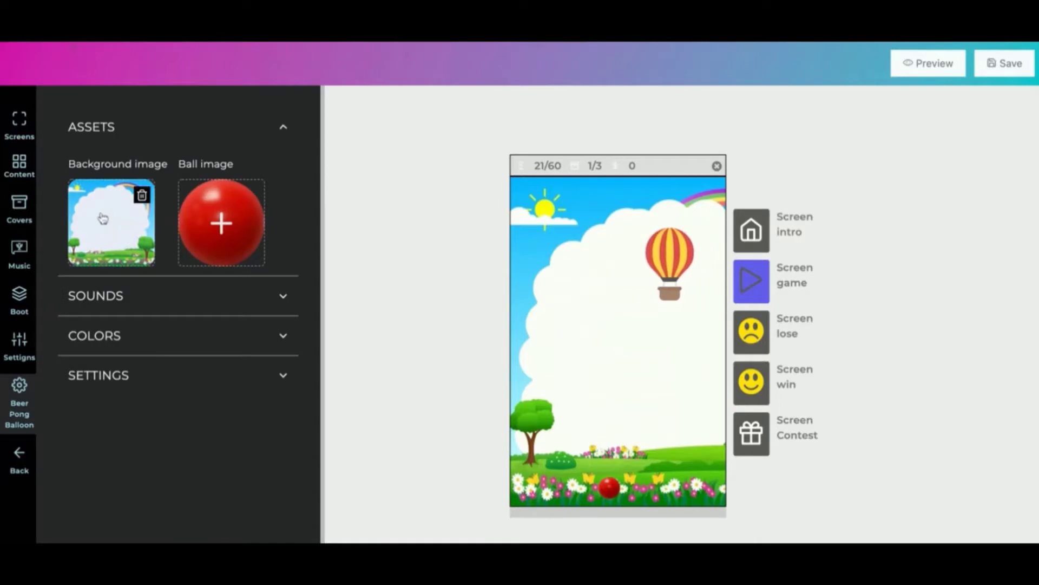
{"action": "left_click", "coordinate": [103, 218]}
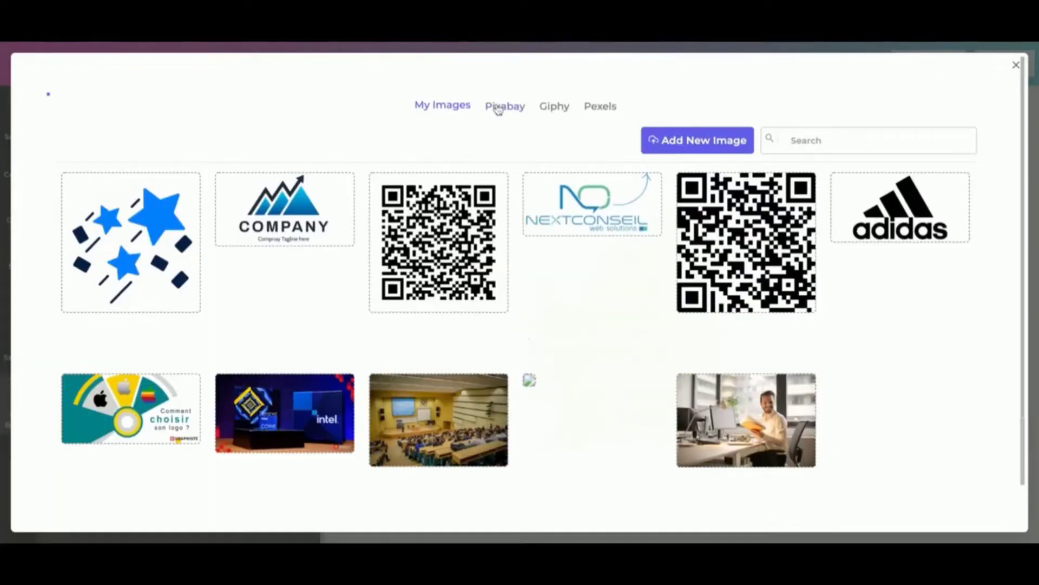
{"action": "left_click", "coordinate": [499, 109]}
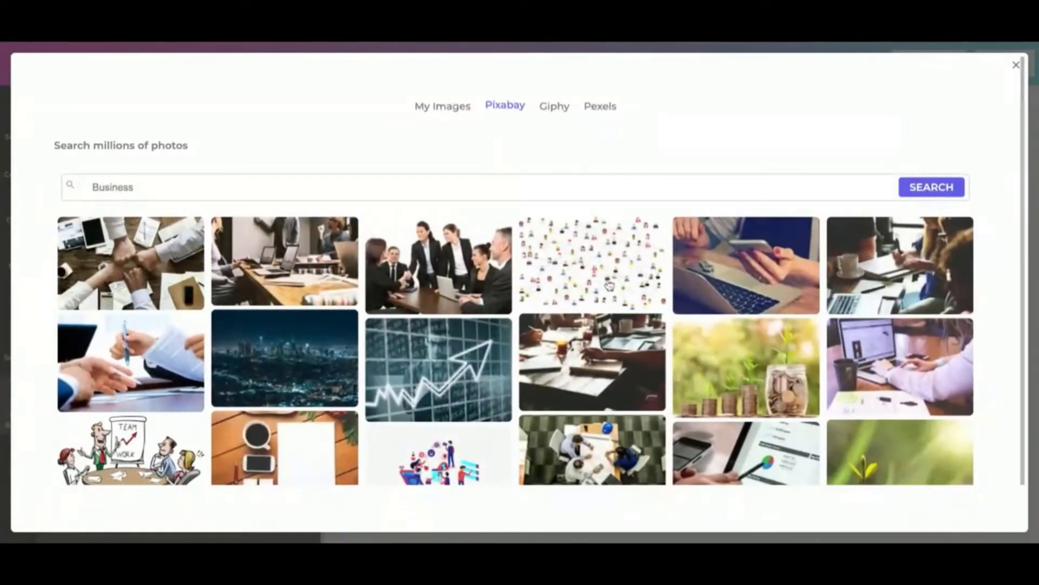
{"action": "left_click", "coordinate": [609, 286]}
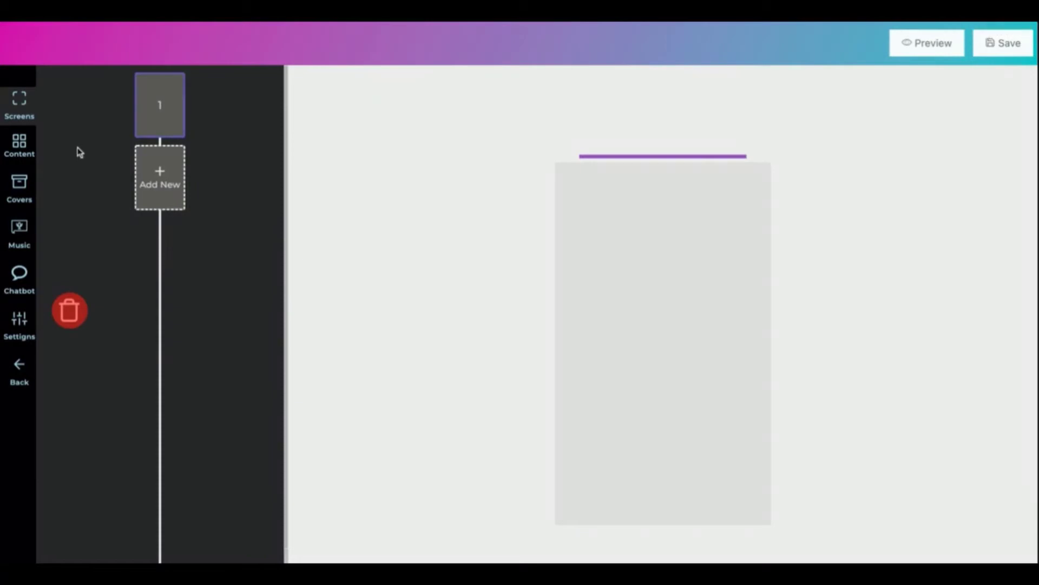
- Add another balloon game screen and switch between its game and intro previews
{"action": "left_click", "coordinate": [158, 172]}
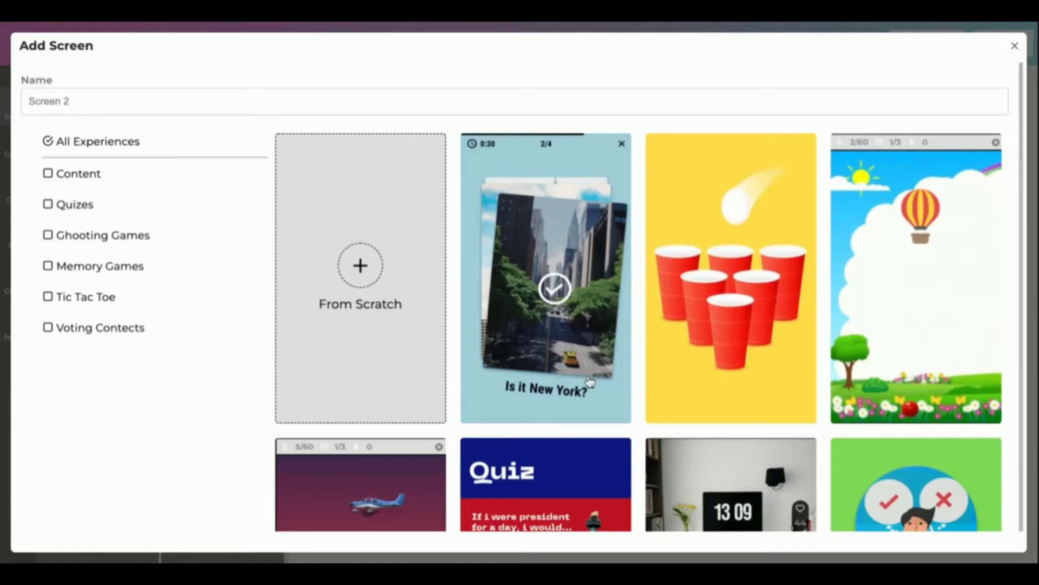
{"action": "scroll", "coordinate": [590, 382], "scroll_direction": "down", "scroll_amount": 2}
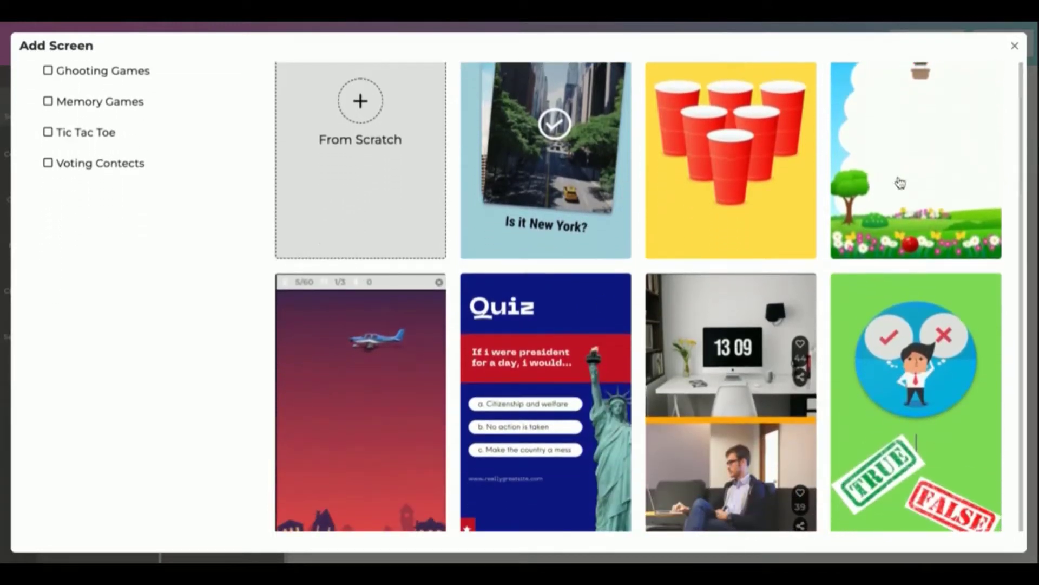
{"action": "left_click", "coordinate": [900, 183]}
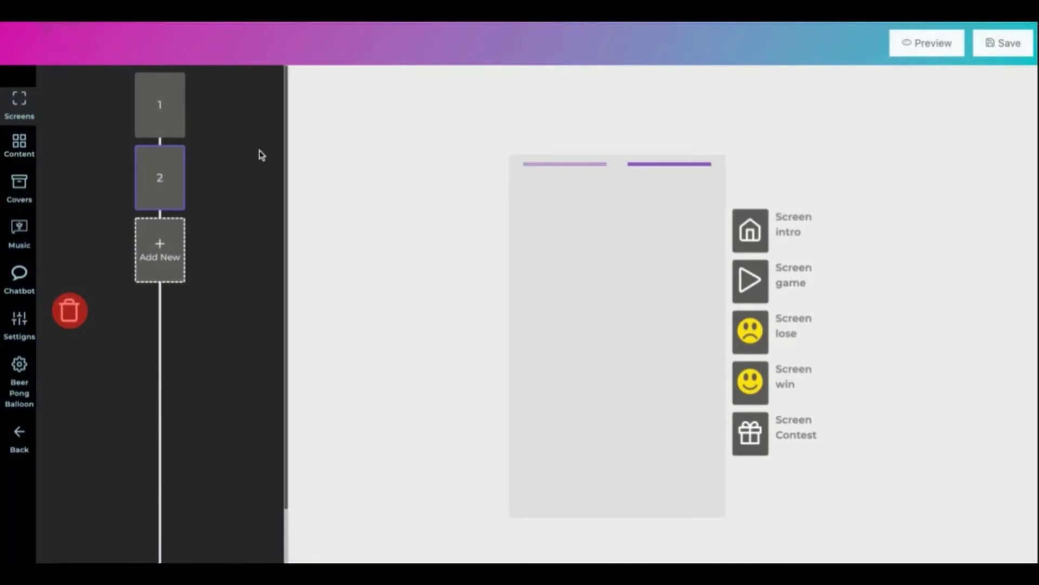
{"action": "left_click", "coordinate": [748, 276]}
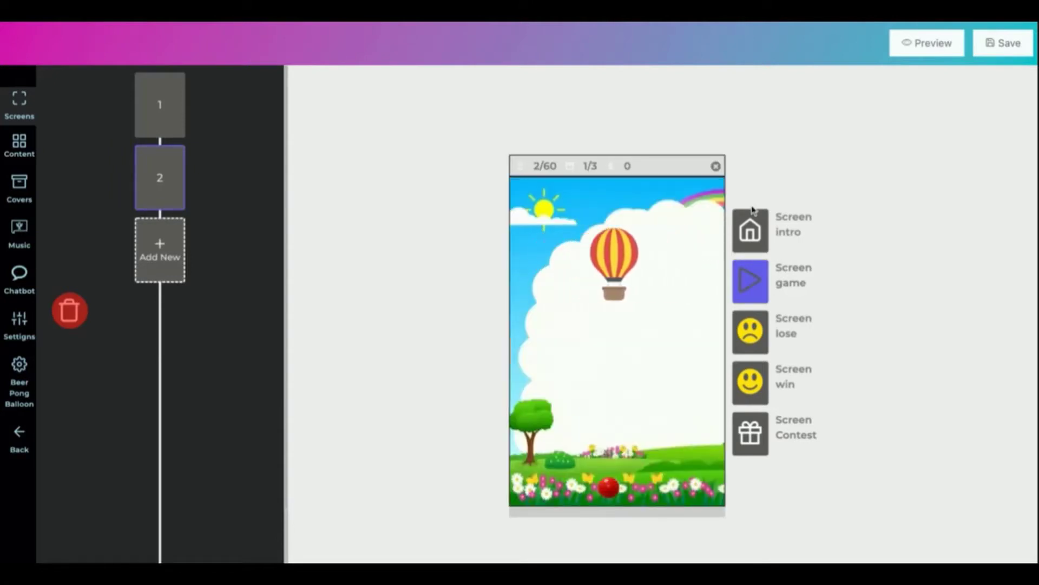
{"action": "left_click", "coordinate": [751, 234]}
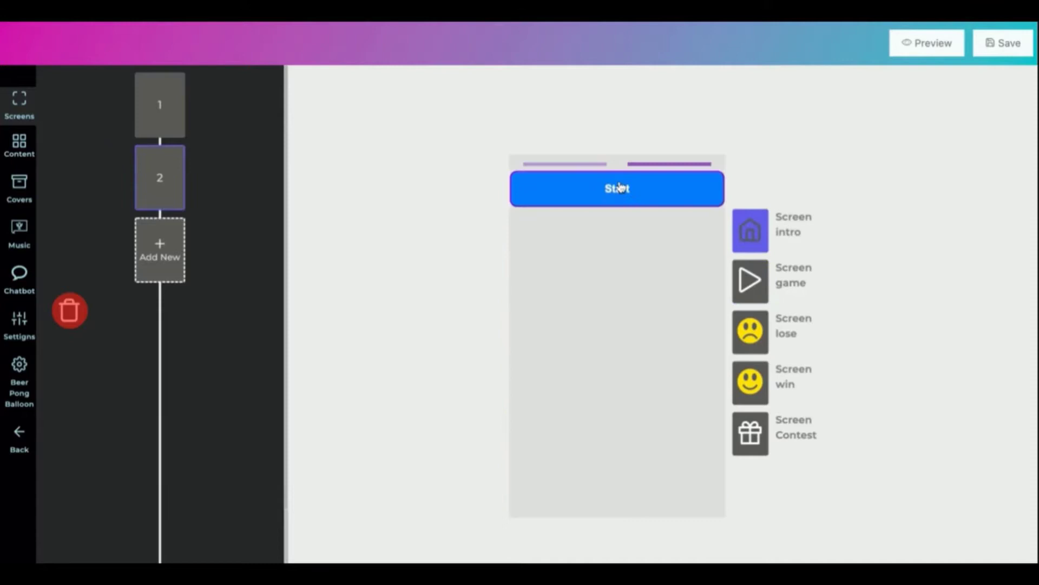
{"action": "left_click", "coordinate": [749, 281]}
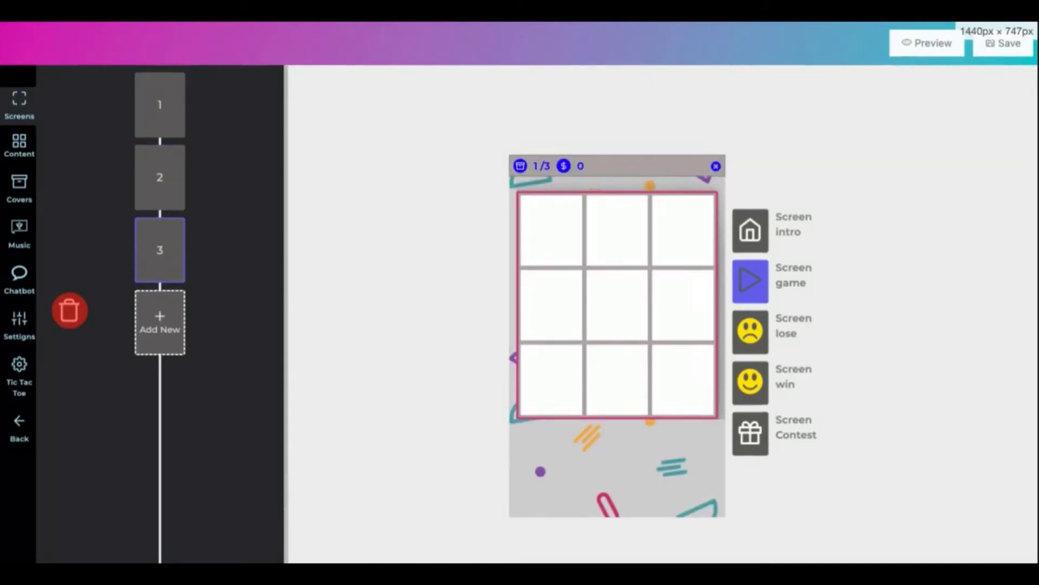
- Win a tic-tac-toe round on screen 3 with top-left, centre and bottom-right Xs
{"action": "left_click", "coordinate": [561, 251]}
{"action": "left_click", "coordinate": [619, 303]}
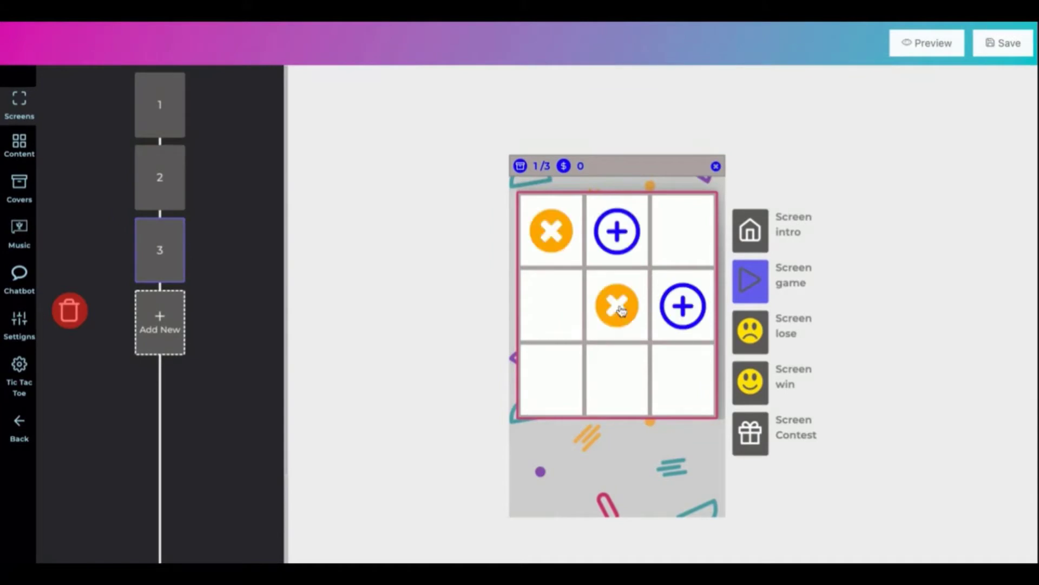
{"action": "left_click", "coordinate": [675, 382]}
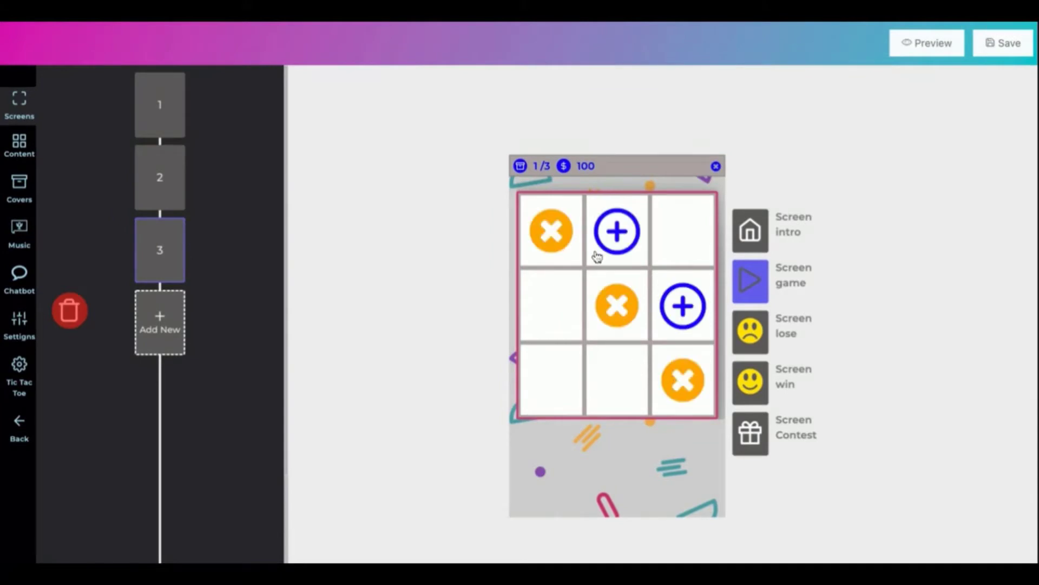
{"action": "left_click", "coordinate": [686, 234]}
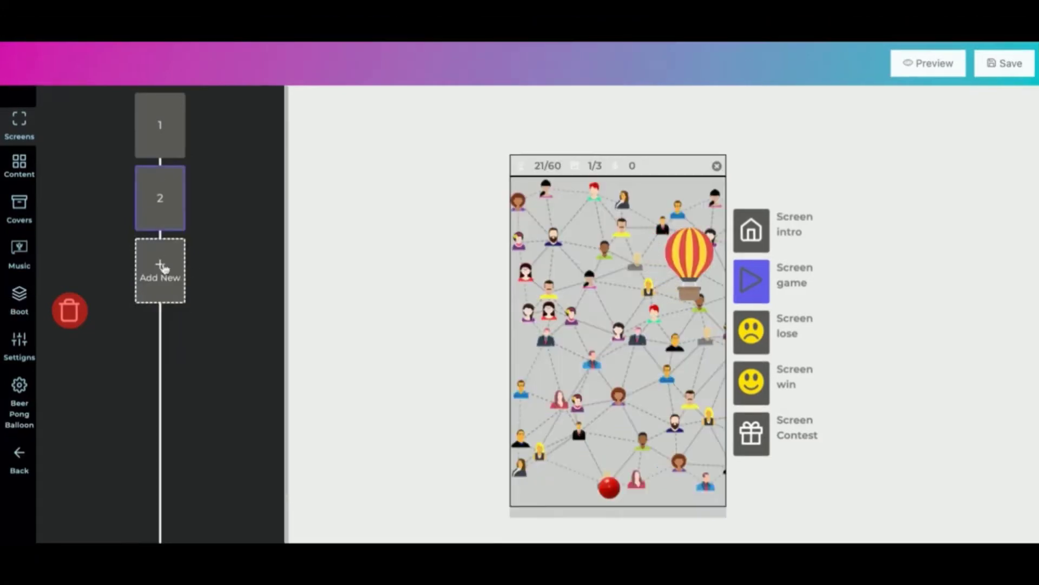
- Add a blank screen from scratch with the green sprout photo as background
{"action": "left_click", "coordinate": [163, 268]}
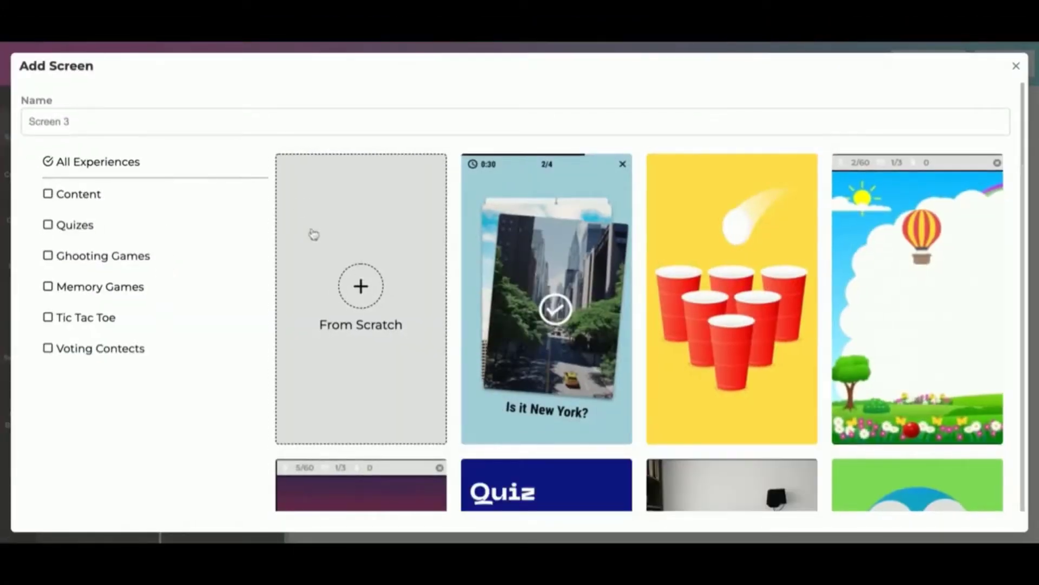
{"action": "left_click", "coordinate": [361, 285]}
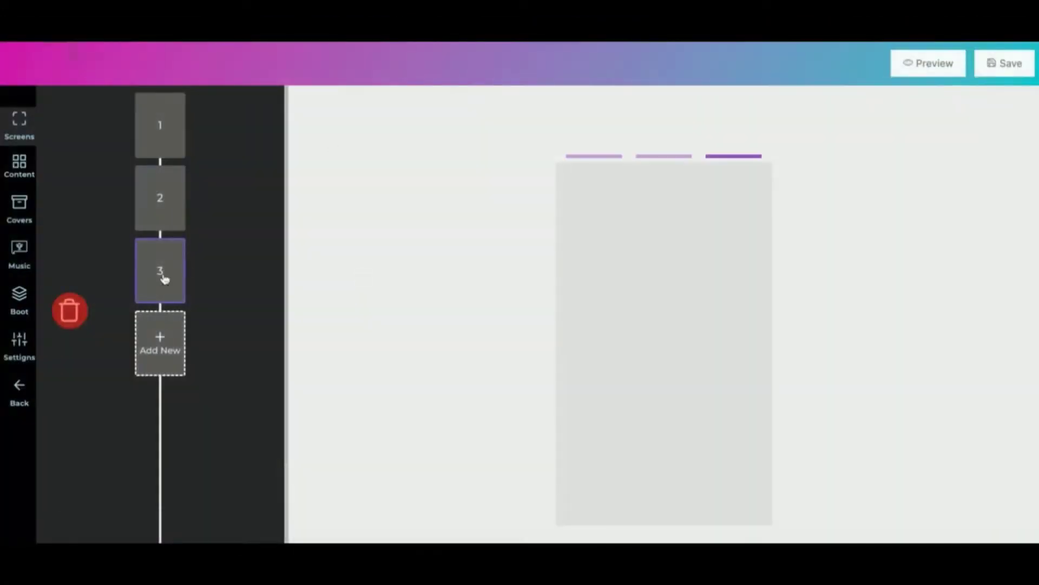
{"action": "left_click", "coordinate": [21, 345]}
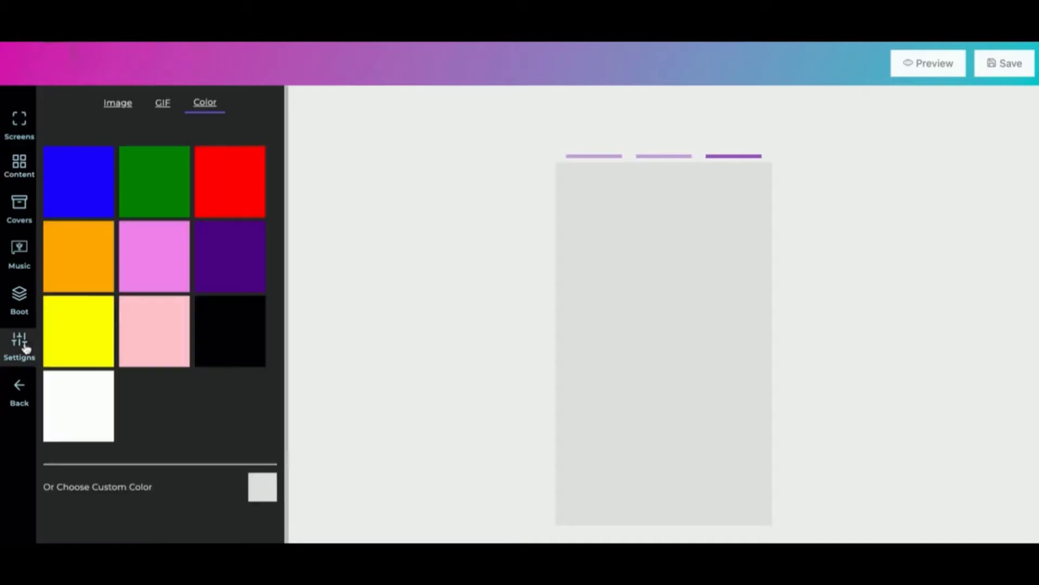
{"action": "scroll", "coordinate": [147, 348], "scroll_direction": "down", "scroll_amount": 3}
{"action": "scroll", "coordinate": [146, 348], "scroll_direction": "down", "scroll_amount": 3}
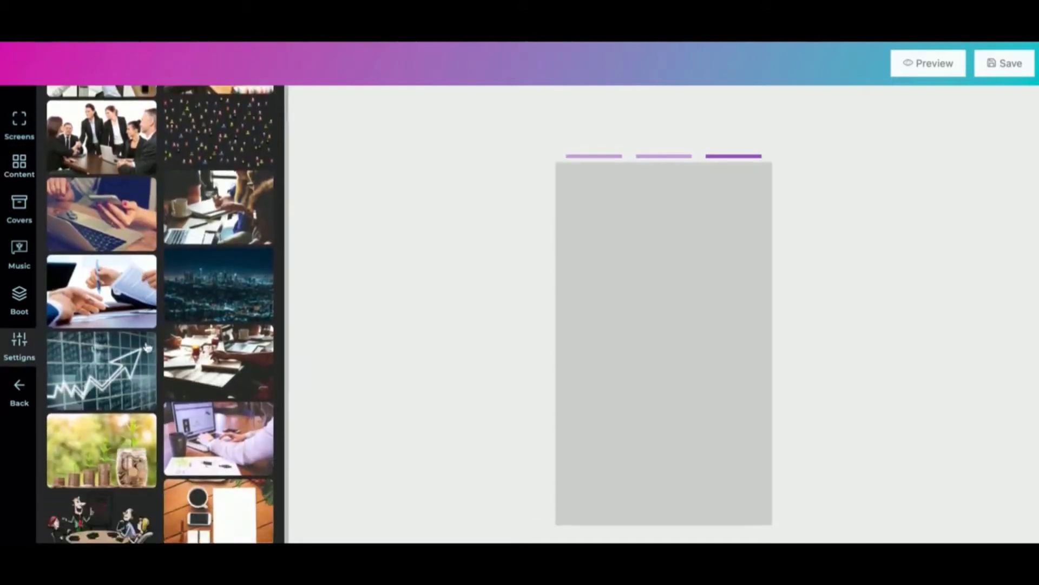
{"action": "scroll", "coordinate": [148, 349], "scroll_direction": "down", "scroll_amount": 3}
{"action": "scroll", "coordinate": [147, 348], "scroll_direction": "down", "scroll_amount": 3}
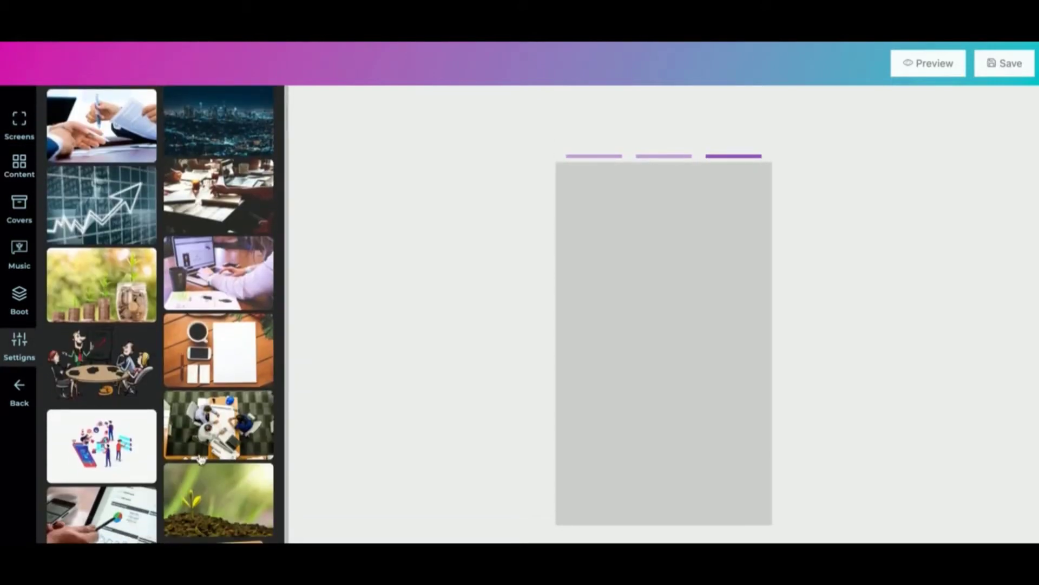
{"action": "left_click", "coordinate": [203, 479]}
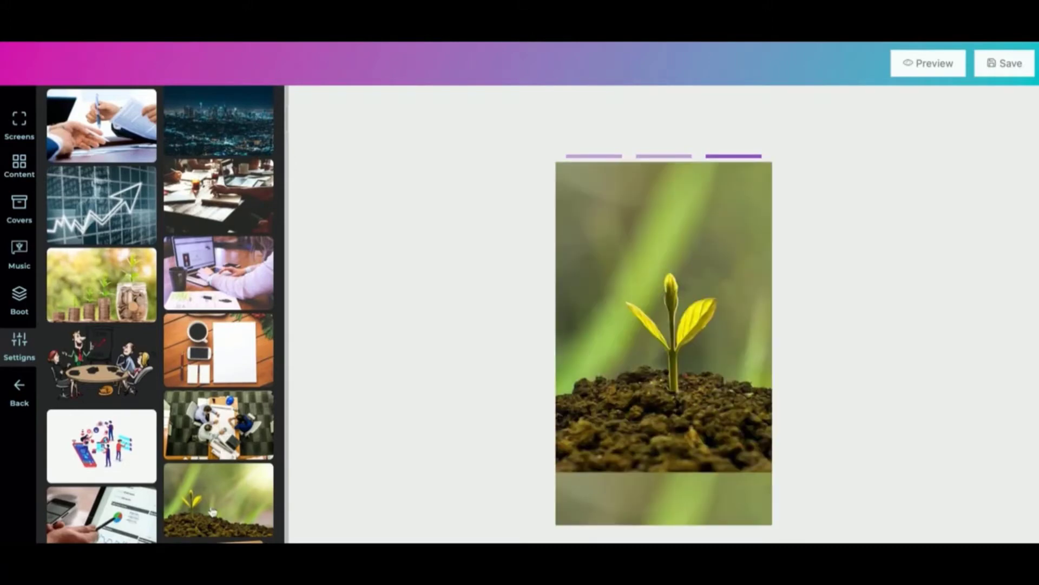
{"action": "left_click", "coordinate": [19, 167]}
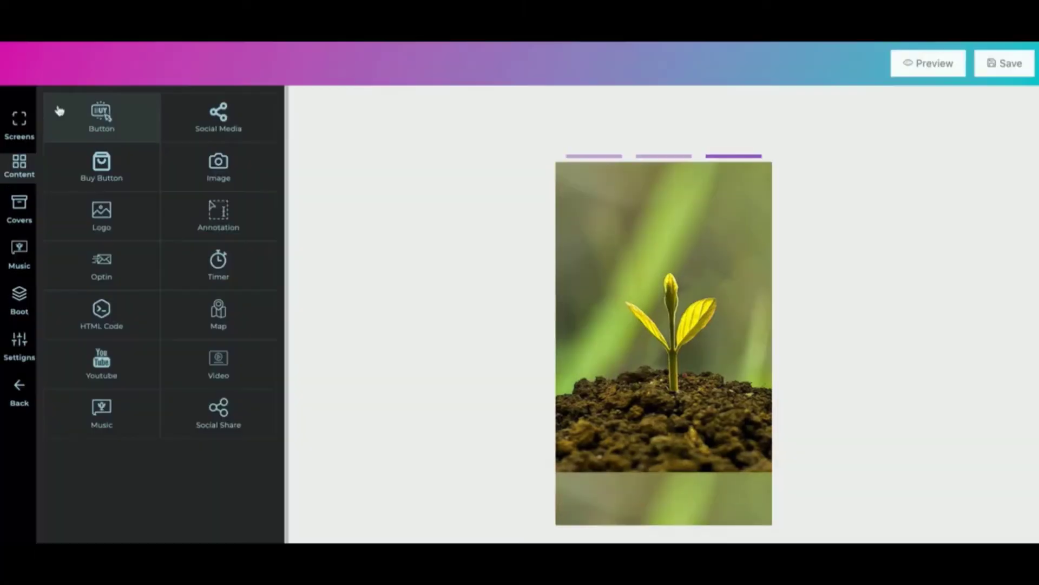
- Add a blue Primary button and a green Success button to the sprout screen
{"action": "left_click", "coordinate": [106, 115]}
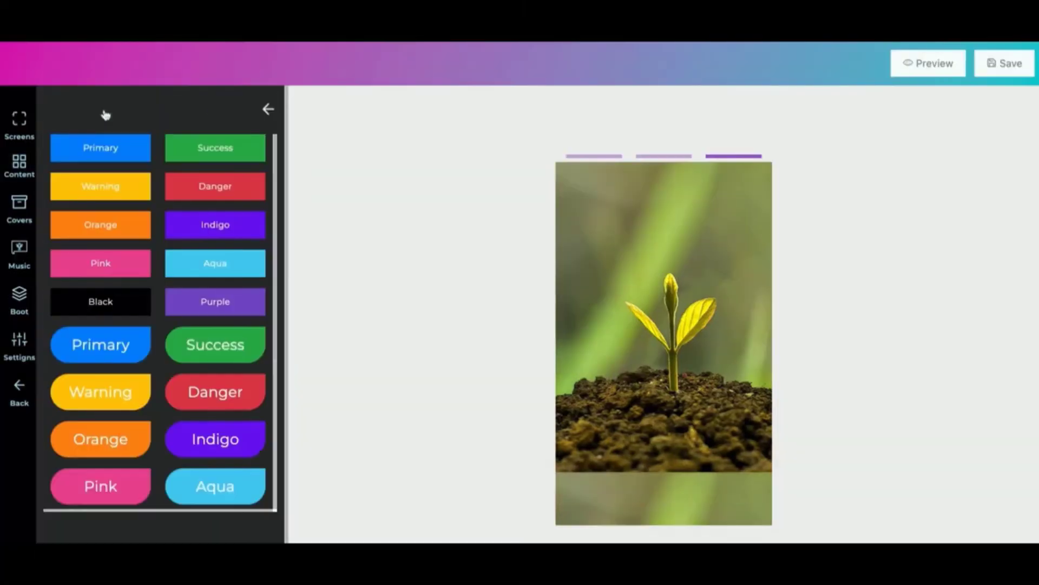
{"action": "left_click", "coordinate": [121, 153]}
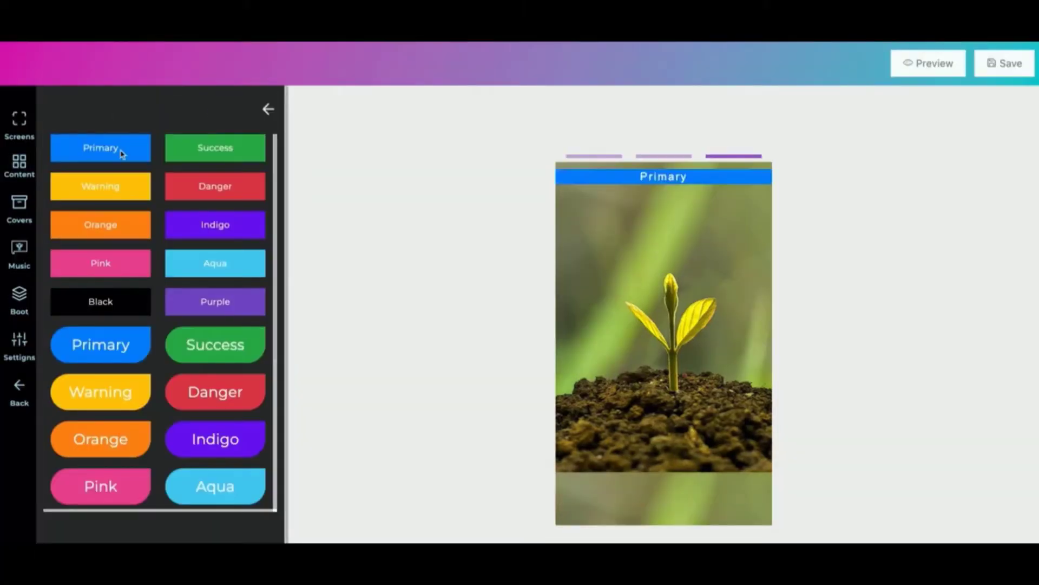
{"action": "left_click", "coordinate": [215, 150]}
- Set the Success button's position to Left, then back to Center
{"action": "left_click", "coordinate": [620, 210]}
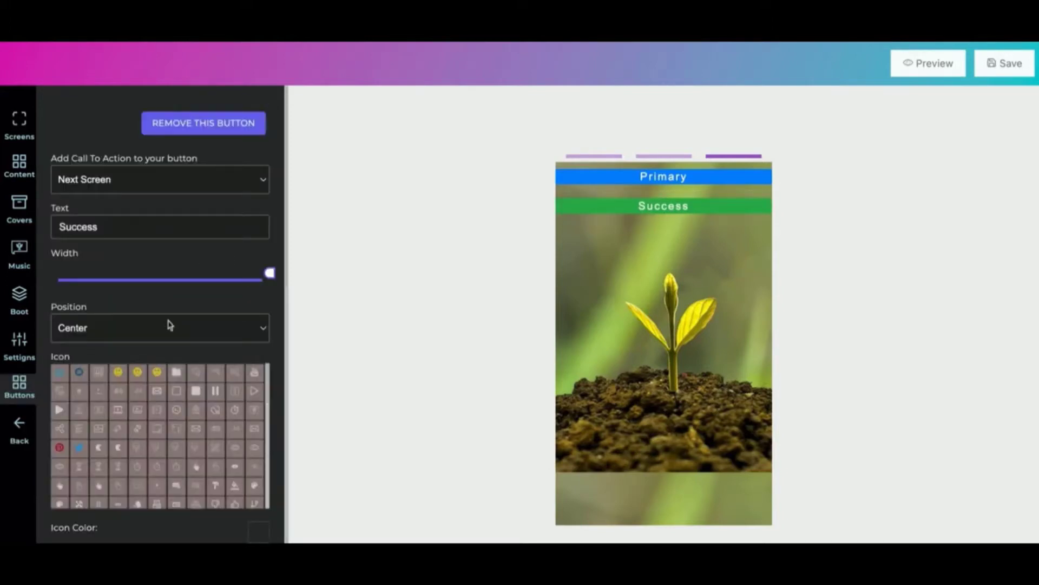
{"action": "left_click", "coordinate": [131, 328]}
{"action": "left_click", "coordinate": [122, 347]}
{"action": "left_click", "coordinate": [122, 329]}
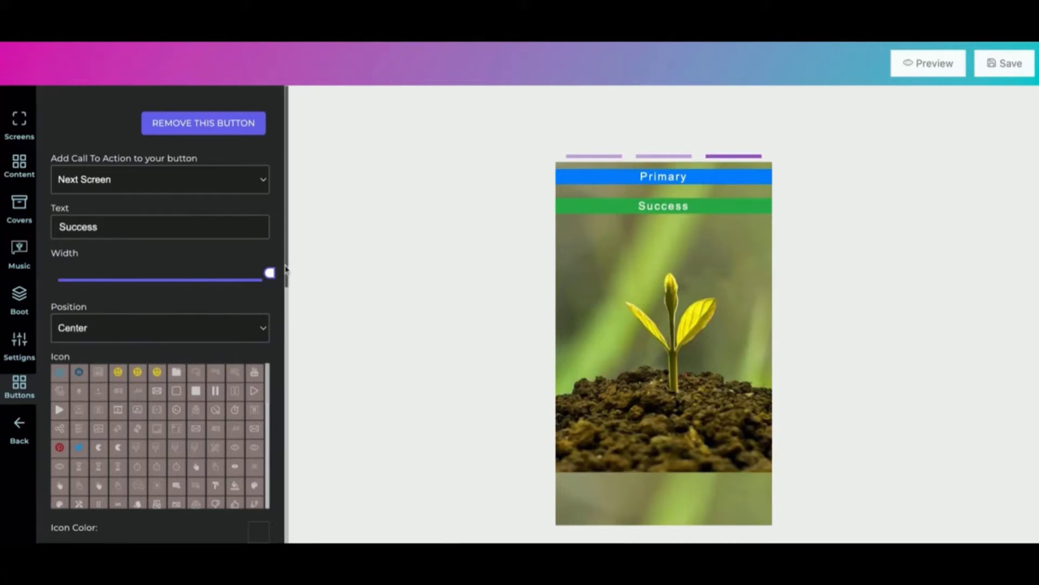
{"action": "scroll", "coordinate": [286, 269], "scroll_direction": "down", "scroll_amount": 10}
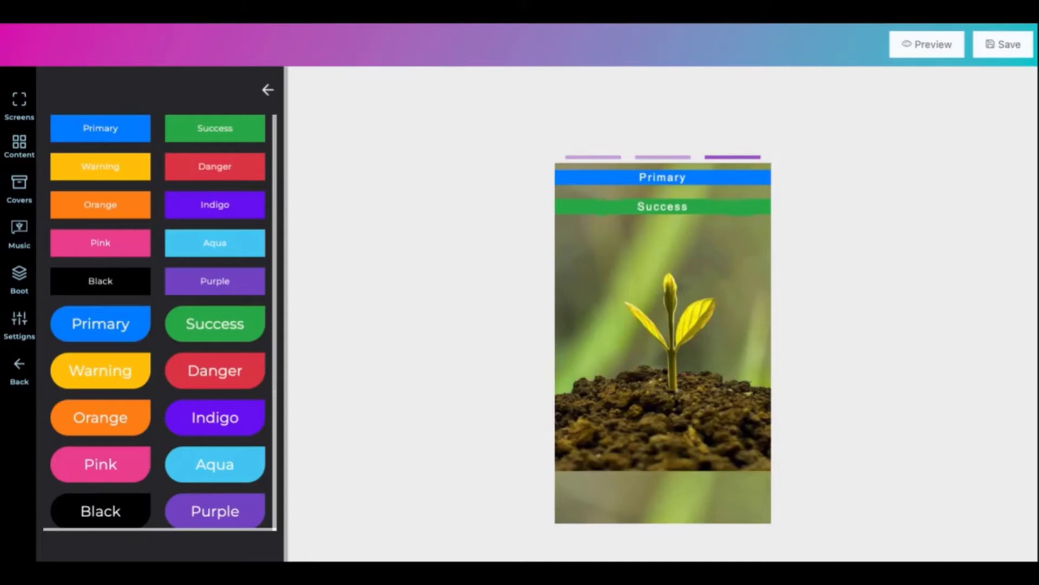
- Add Follow me on Pinterest and Subscribe on YouTube buttons from Content > Social Media
{"action": "left_click", "coordinate": [19, 145]}
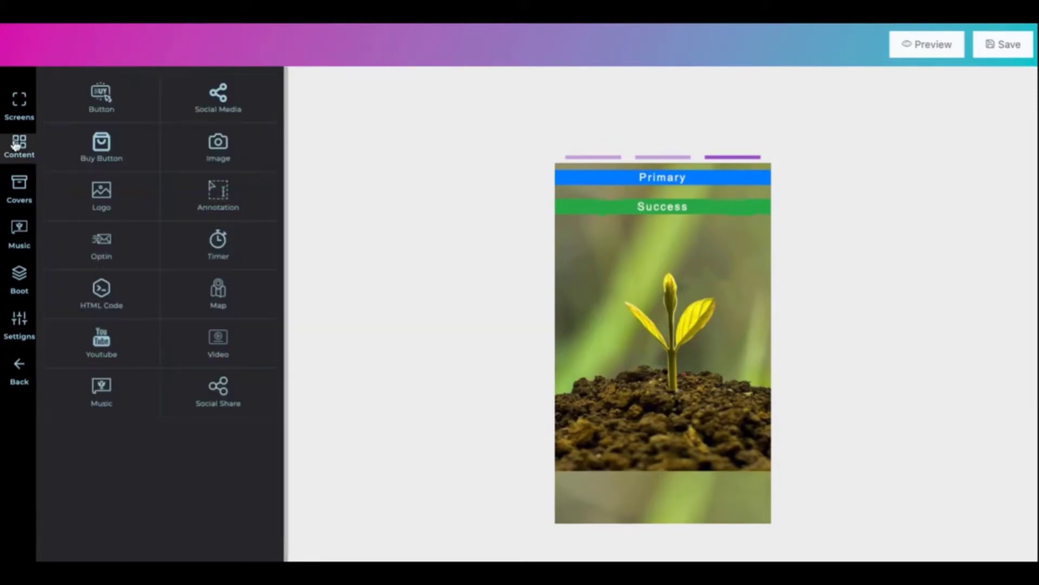
{"action": "left_click", "coordinate": [205, 104]}
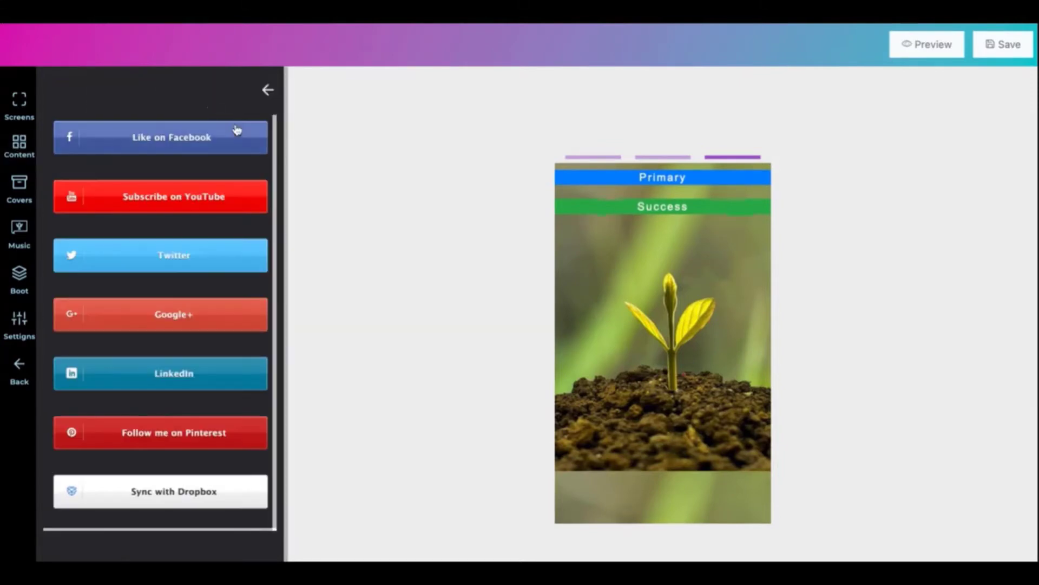
{"action": "left_click", "coordinate": [194, 429]}
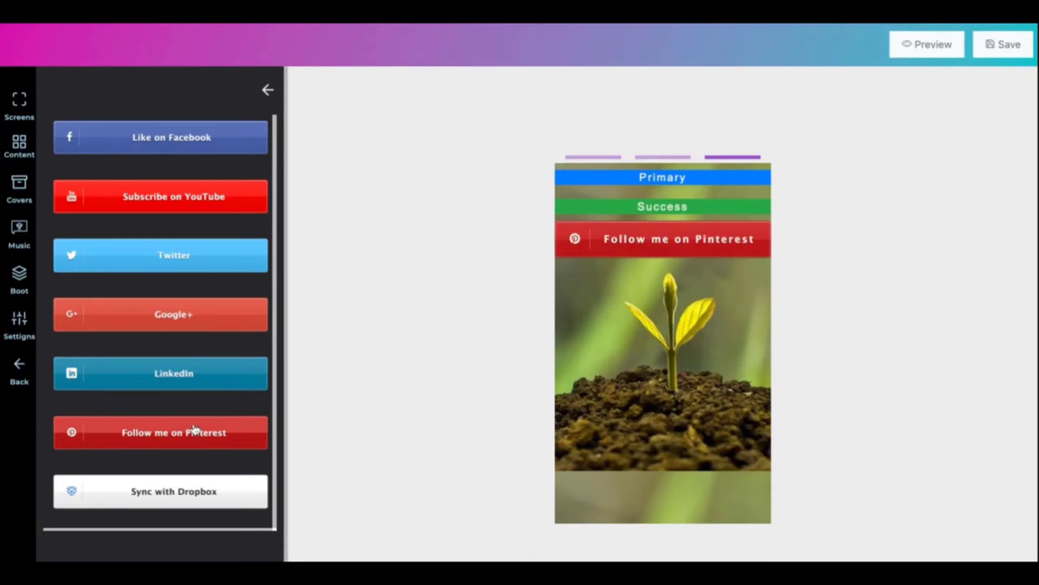
{"action": "left_click", "coordinate": [195, 201]}
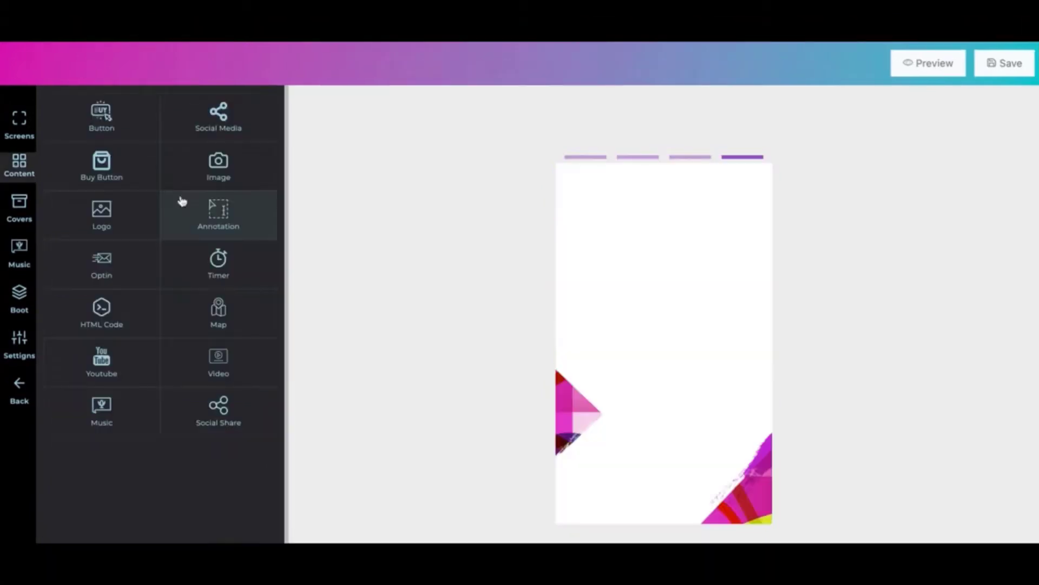
- Add a Title 2 heading reading "Chase the graffitis and try to win a VivoBook S14 !"
{"action": "left_click", "coordinate": [223, 222]}
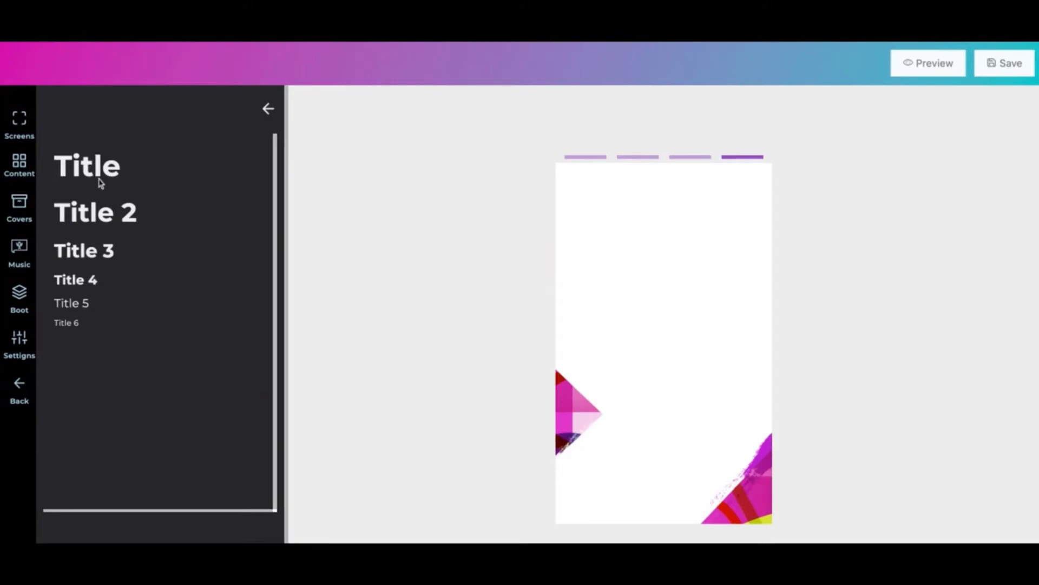
{"action": "left_click", "coordinate": [88, 214]}
{"action": "left_click", "coordinate": [634, 183]}
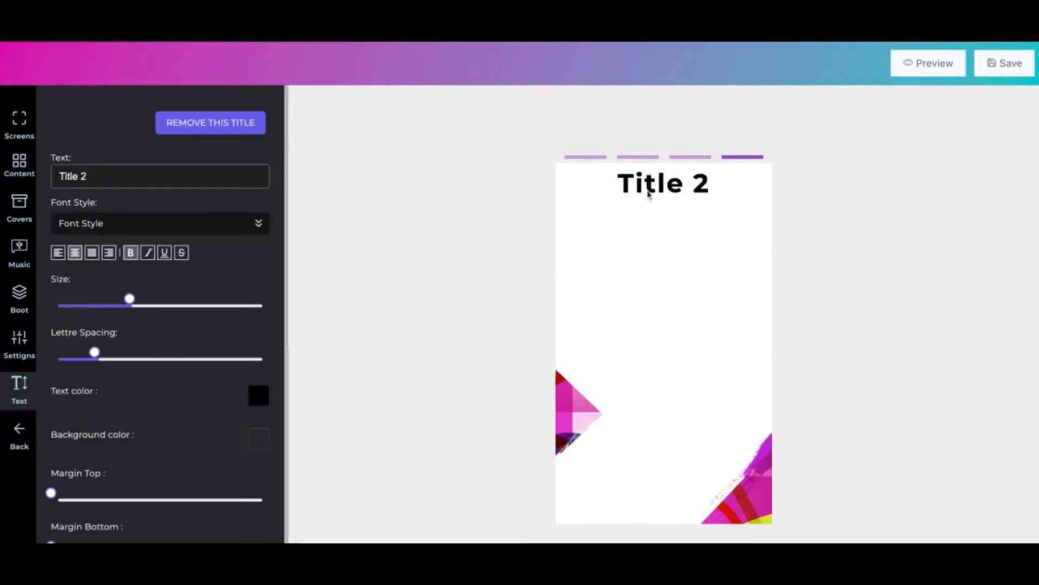
{"action": "triple_click", "coordinate": [168, 179]}
{"action": "type", "text": "Chase the graffitis and try to win a VivoBook S14 !"}
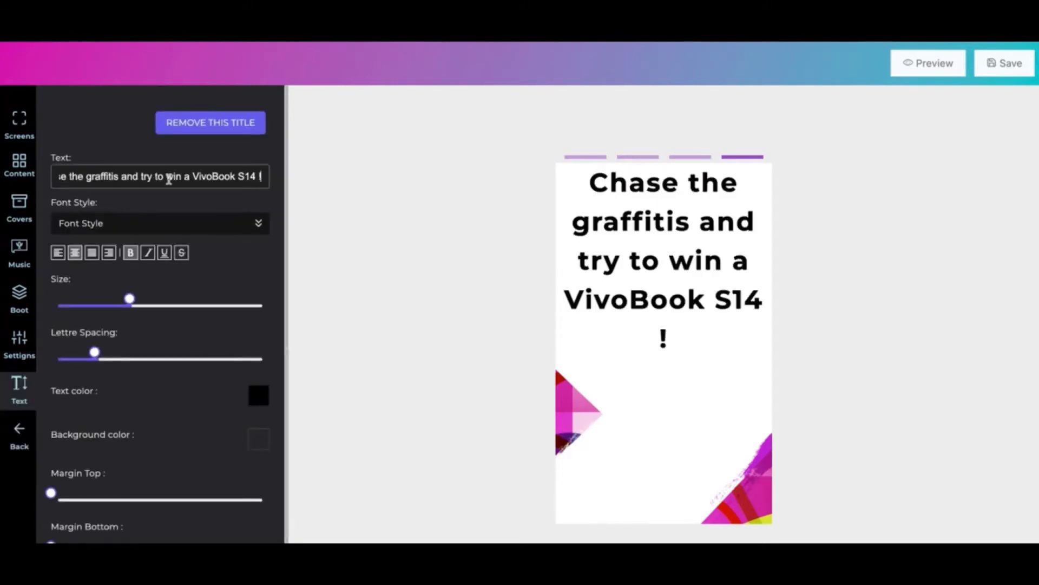
- Tighten the title's letter spacing, shrink its size and increase its top margin
{"action": "left_click_drag", "start_coordinate": [94, 354], "coordinate": [72, 355]}
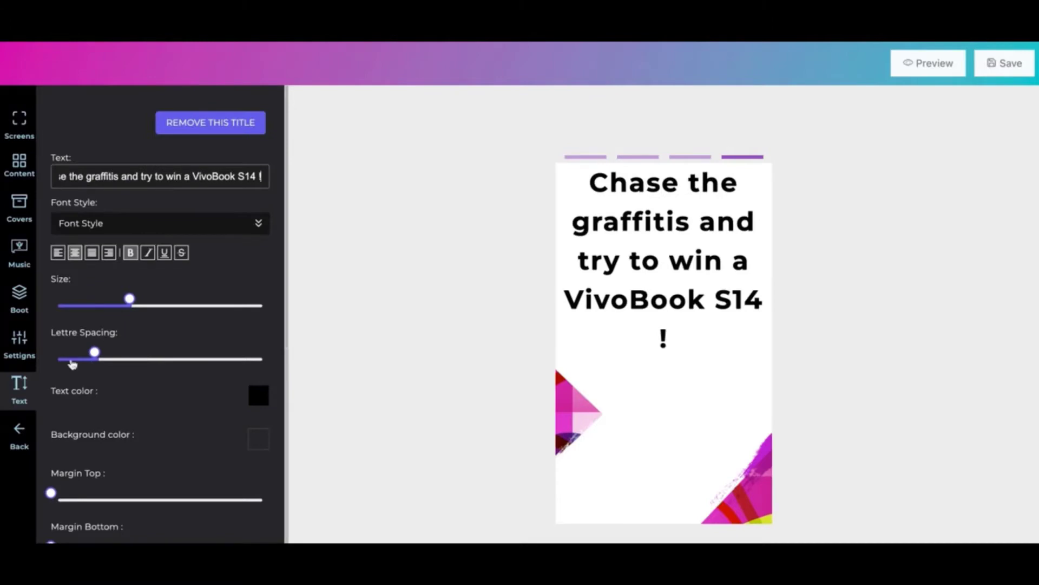
{"action": "left_click", "coordinate": [91, 306]}
{"action": "left_click_drag", "start_coordinate": [52, 494], "coordinate": [160, 492]}
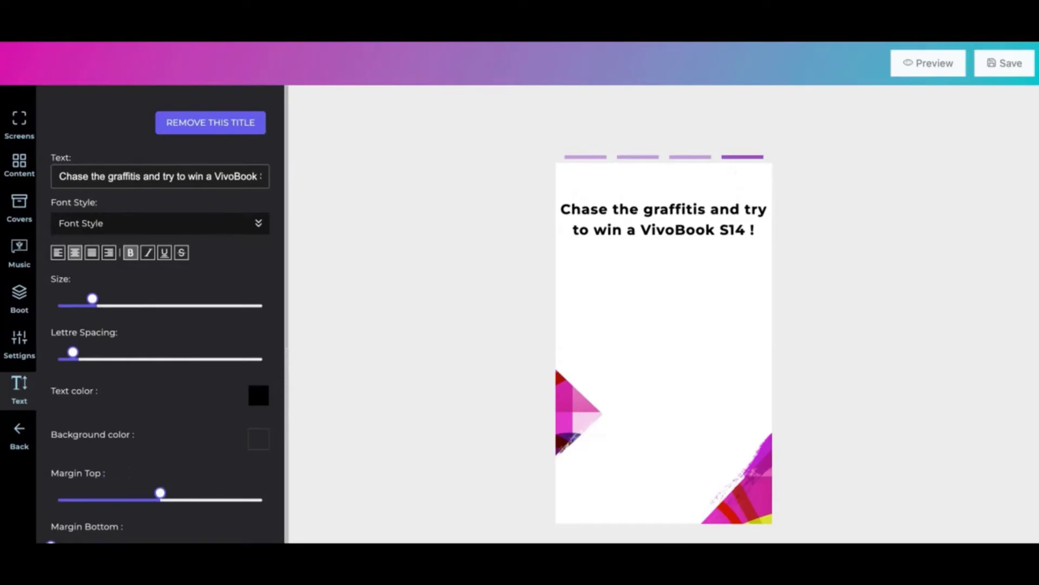
{"action": "left_click", "coordinate": [20, 167]}
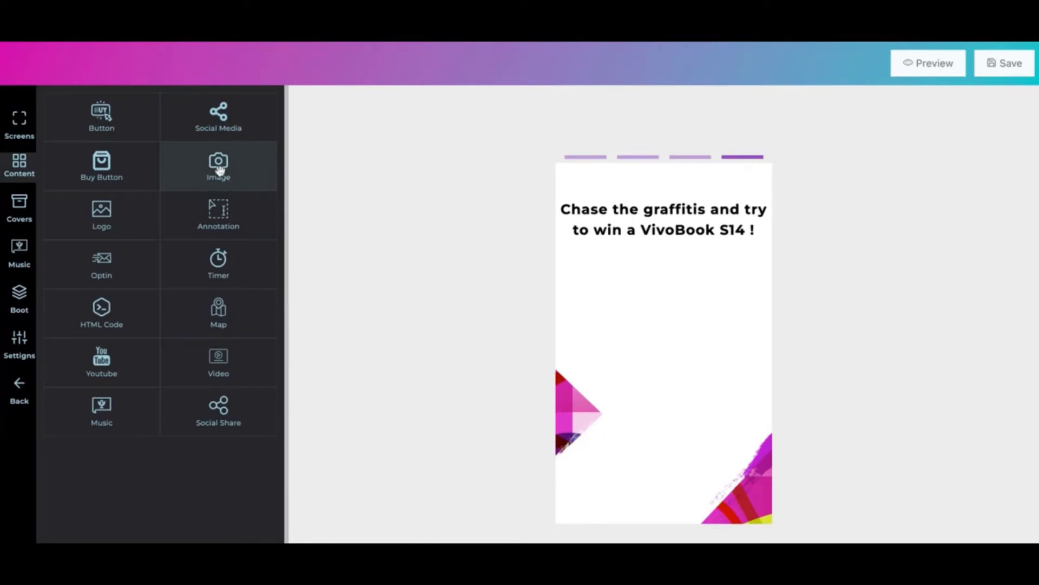
- Add an image element with the phone photo from My Images, pushed slightly down
{"action": "left_click", "coordinate": [218, 169]}
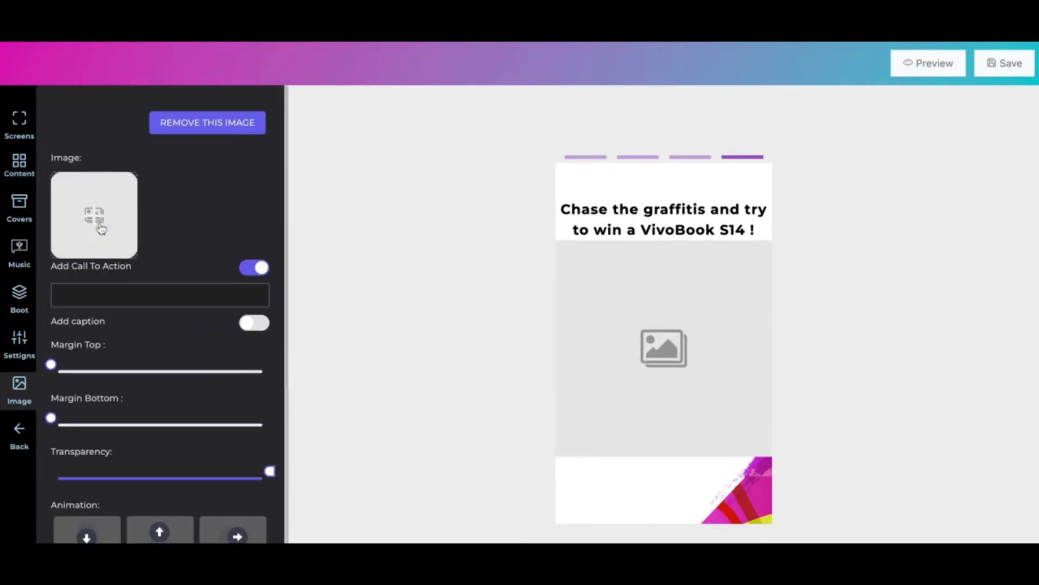
{"action": "left_click", "coordinate": [101, 229]}
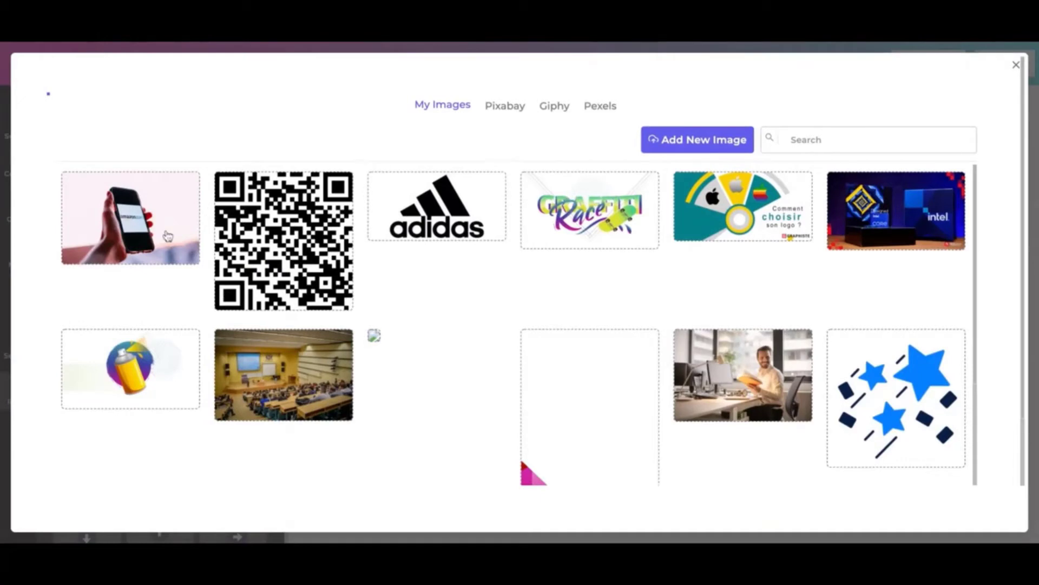
{"action": "left_click", "coordinate": [166, 235]}
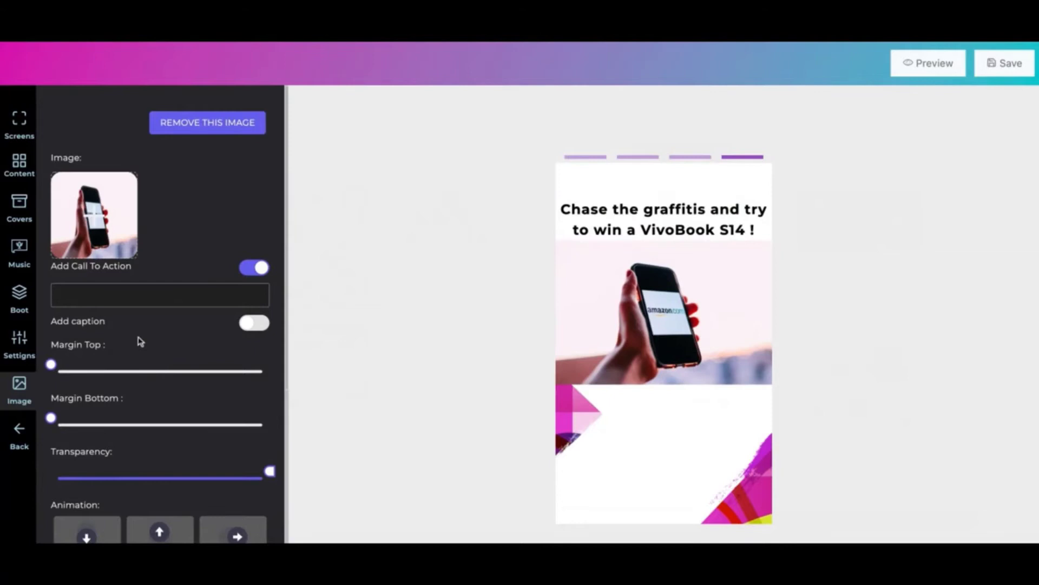
{"action": "mouse_move", "coordinate": [50, 365]}
{"action": "left_mouse_down"}
{"action": "mouse_move", "coordinate": [77, 365]}
{"action": "mouse_move", "coordinate": [65, 364]}
{"action": "left_mouse_up"}
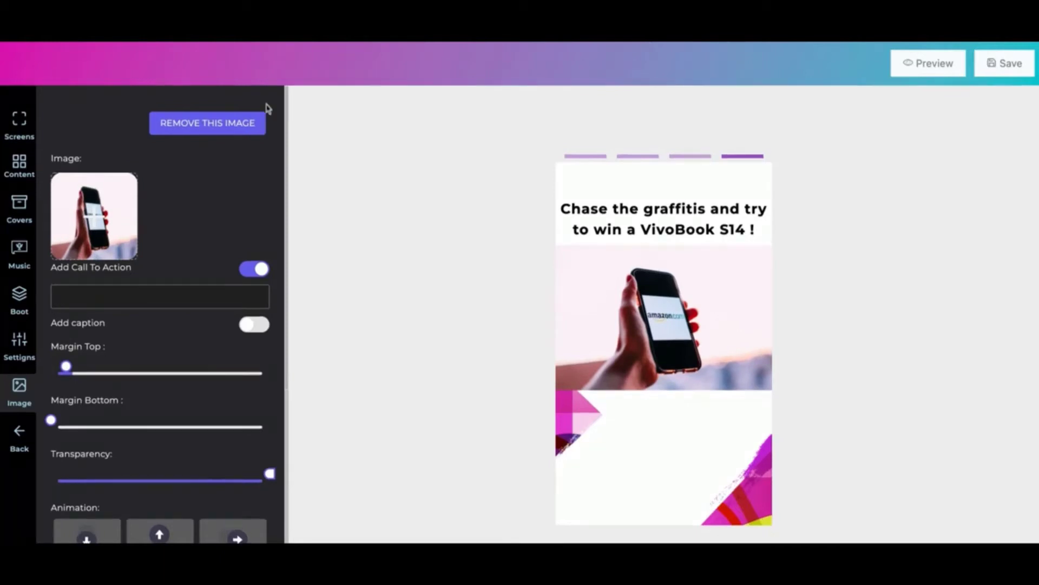
{"action": "mouse_move", "coordinate": [95, 214]}
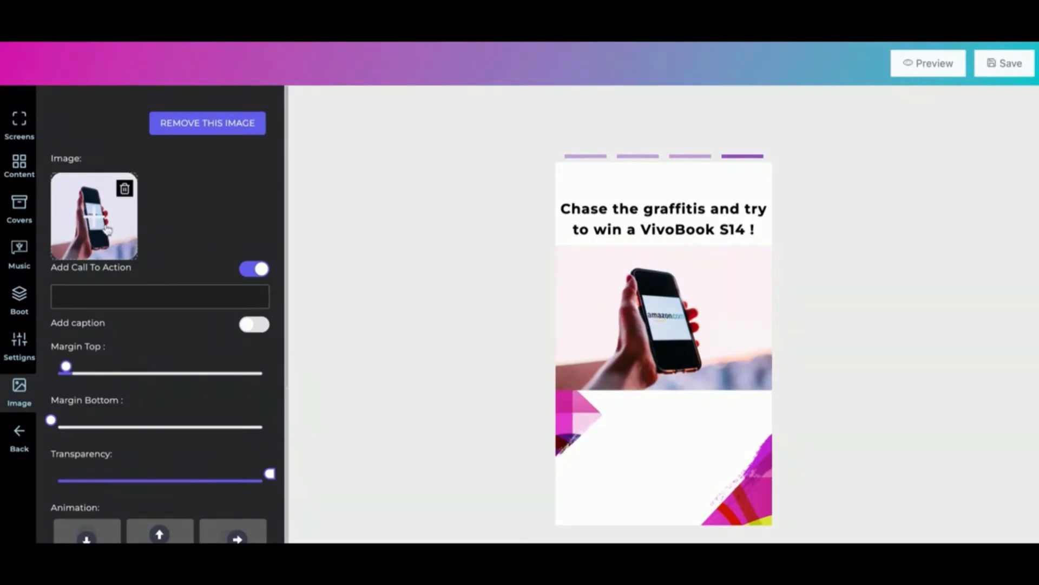
- Browse uploaded, Pixabay, Giphy and Pexels Business images, keeping the phone photo
{"action": "left_click", "coordinate": [92, 213]}
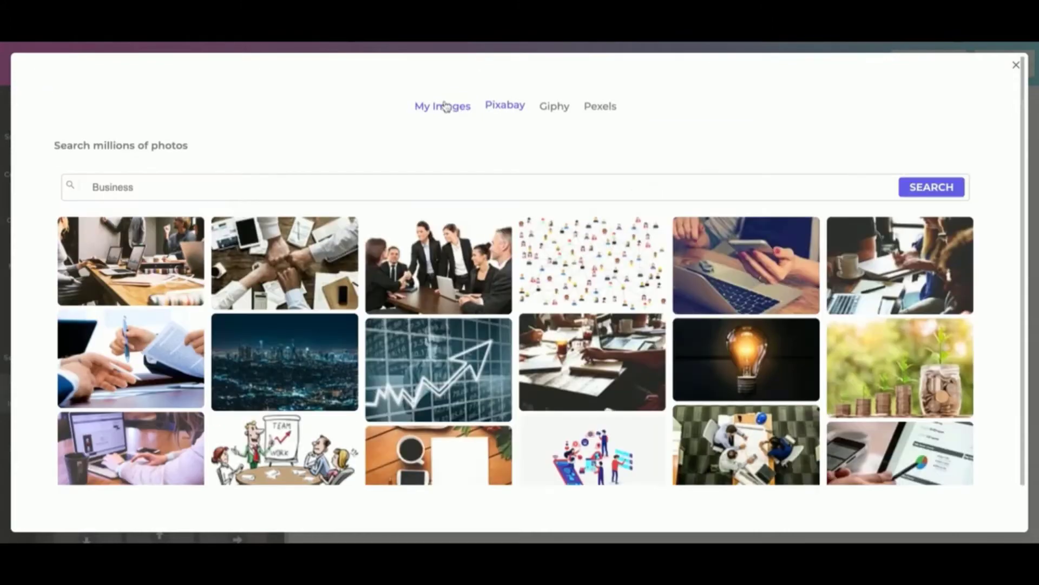
{"action": "left_click", "coordinate": [446, 107]}
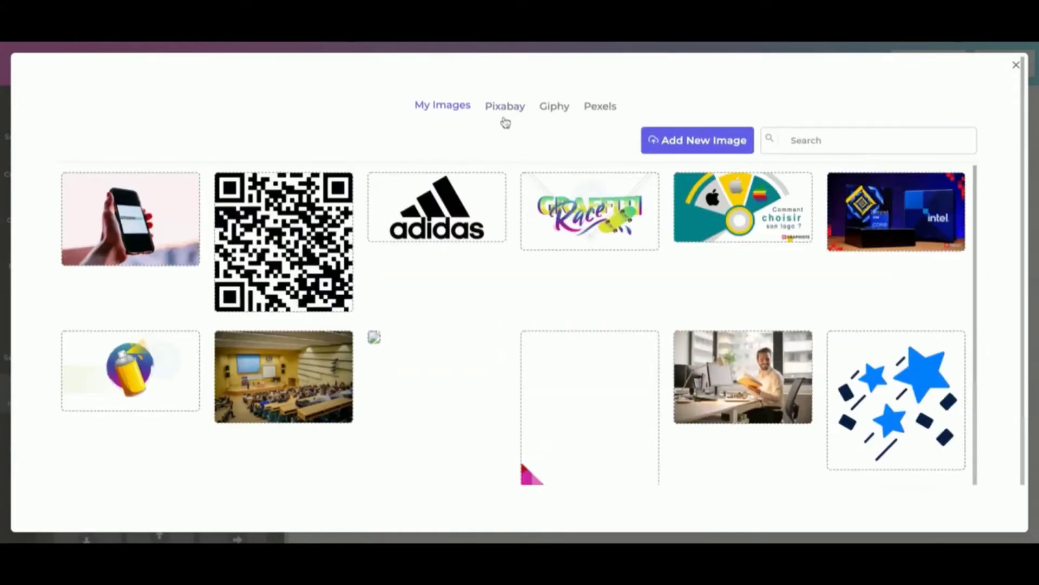
{"action": "left_click", "coordinate": [506, 109]}
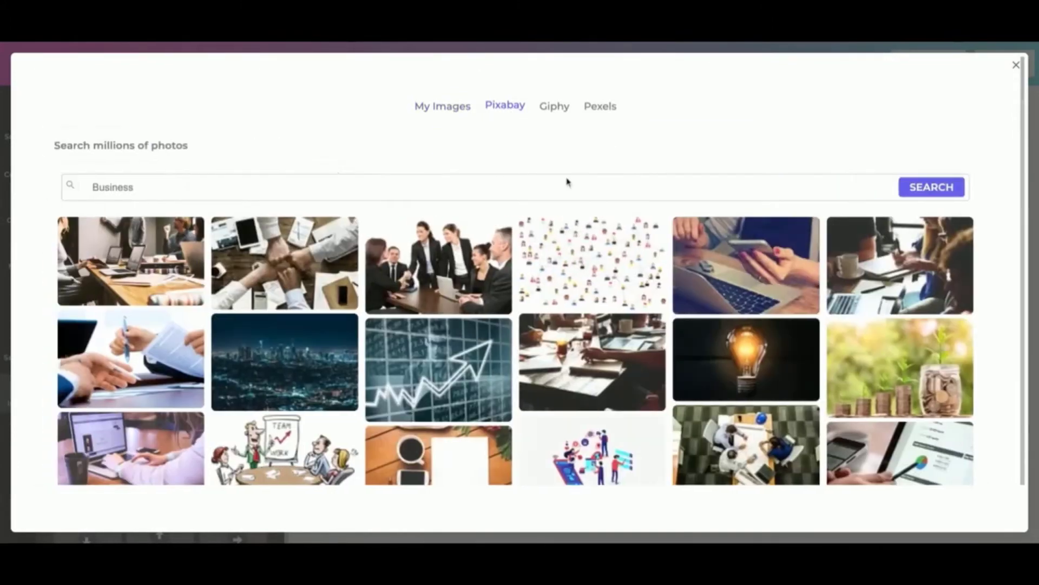
{"action": "left_click", "coordinate": [552, 109]}
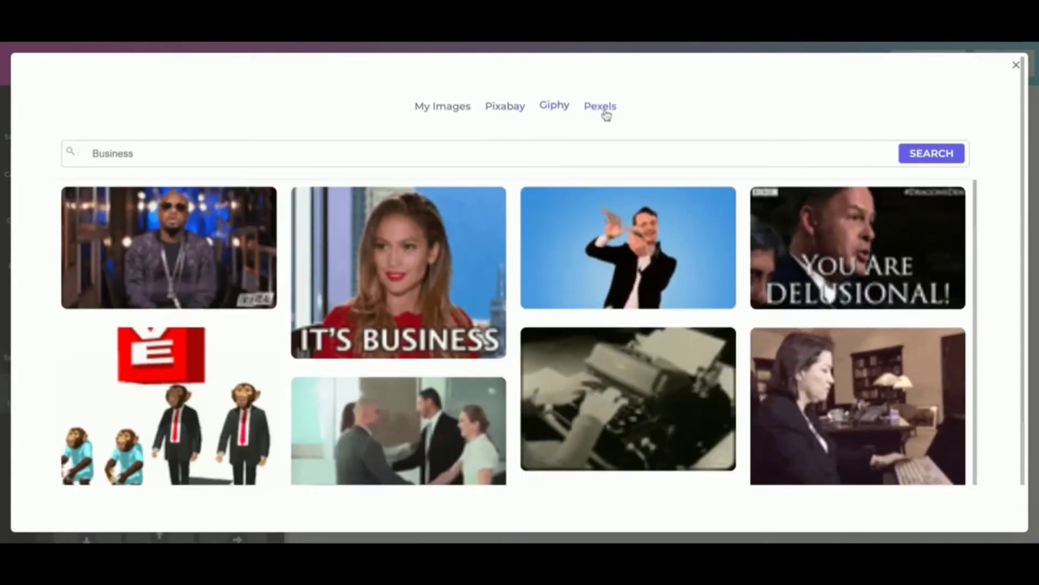
{"action": "left_click", "coordinate": [605, 114]}
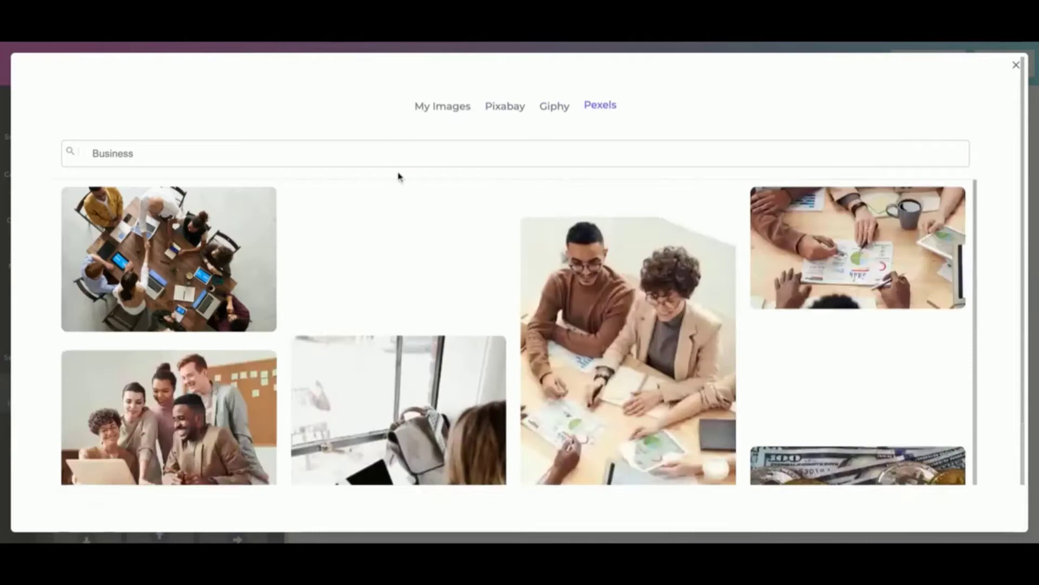
{"action": "scroll", "coordinate": [525, 317], "scroll_direction": "down", "scroll_amount": 5}
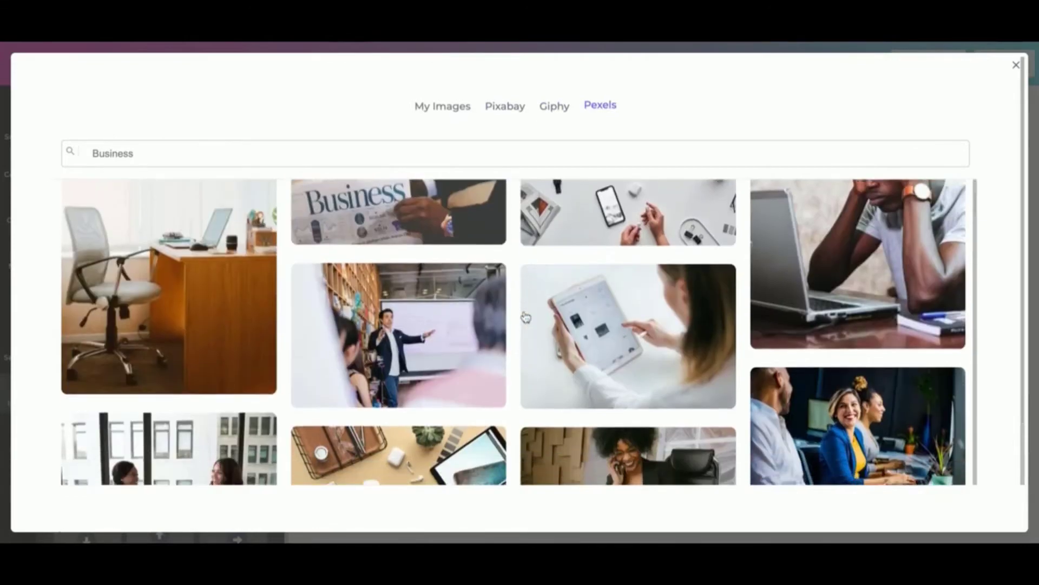
{"action": "scroll", "coordinate": [525, 317], "scroll_direction": "down", "scroll_amount": 5}
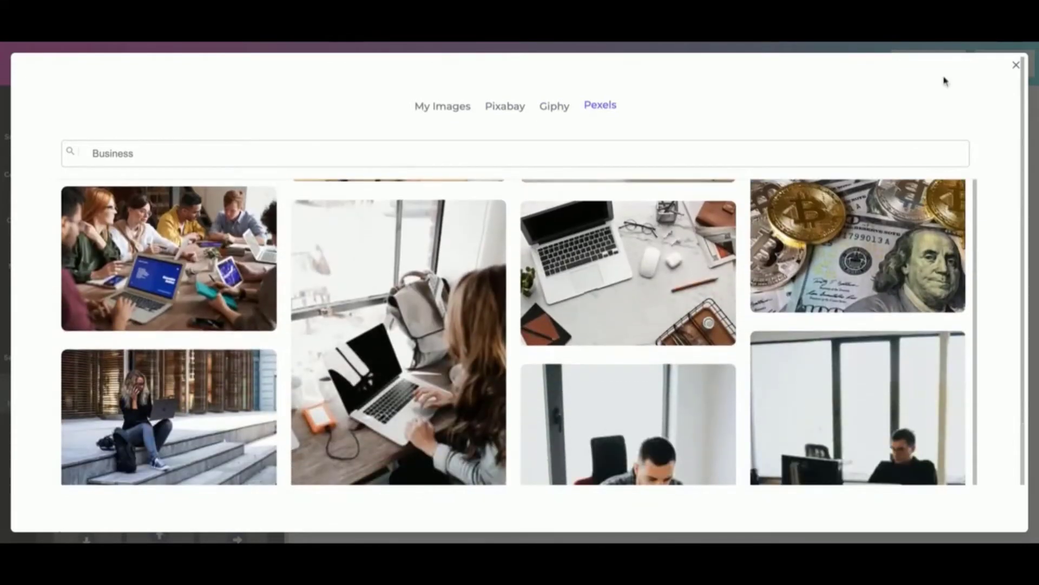
{"action": "left_click", "coordinate": [1017, 67]}
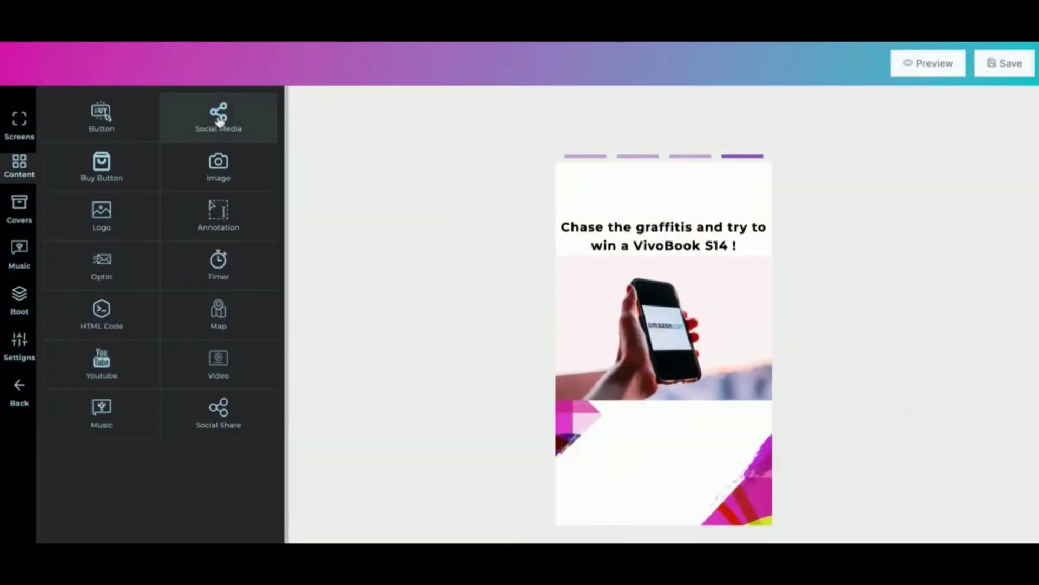
- Drop the purple Indigo-style Buy Now button below the phone photo
{"action": "left_click", "coordinate": [101, 166]}
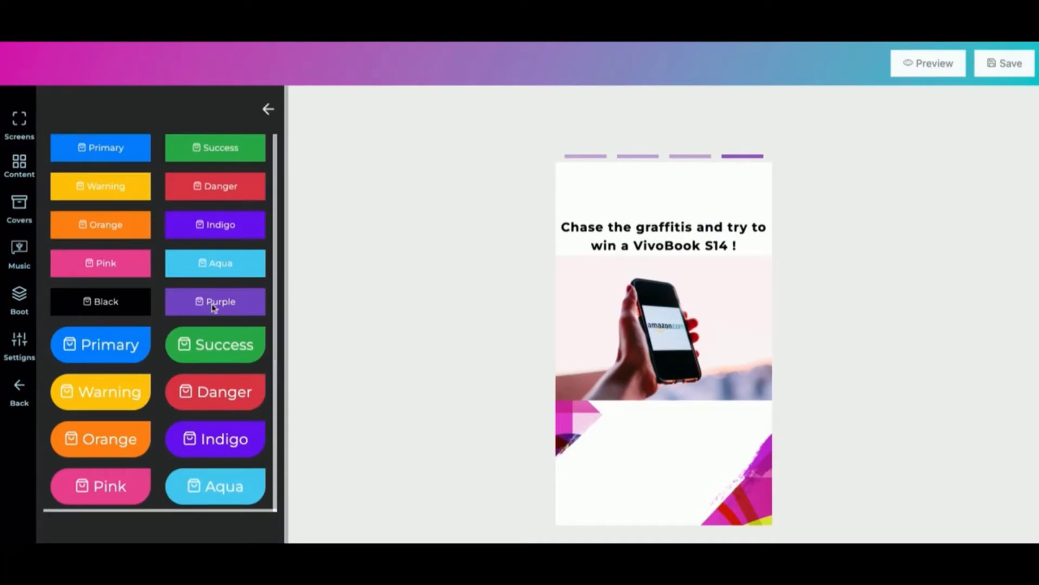
{"action": "left_click_drag", "start_coordinate": [214, 306], "coordinate": [654, 425]}
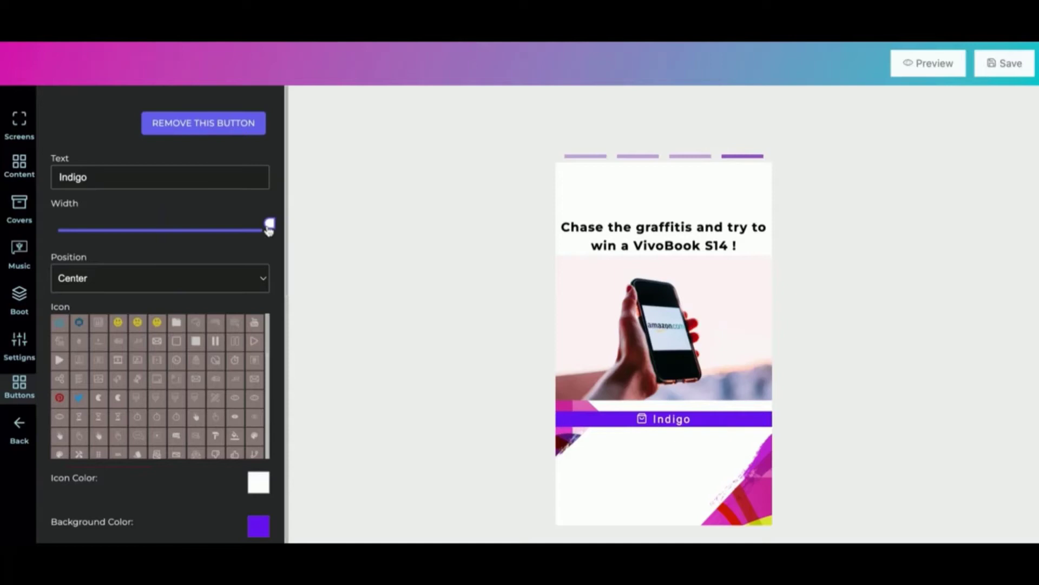
{"action": "scroll", "coordinate": [211, 195], "scroll_direction": "up", "scroll_amount": 3}
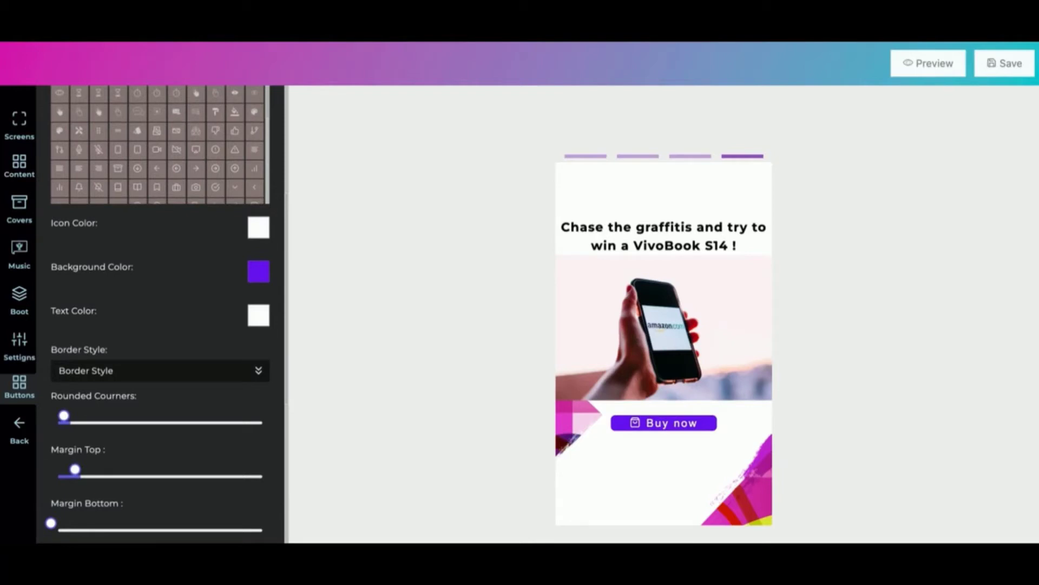
{"action": "left_click", "coordinate": [19, 167]}
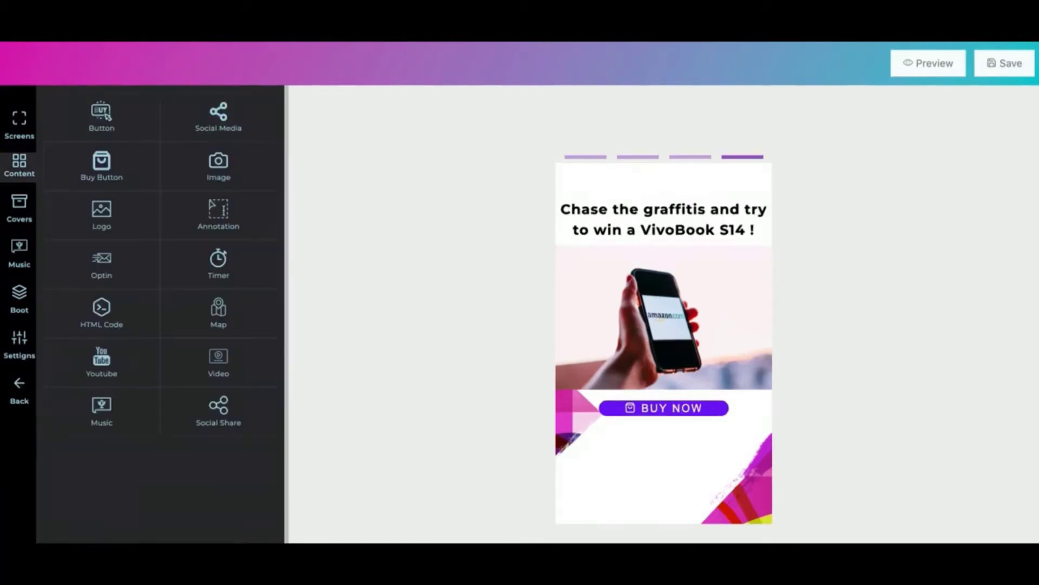
- Add an opt-in form and set its animation to Flip up after previewing Slide up and Bounce
{"action": "left_click", "coordinate": [108, 260]}
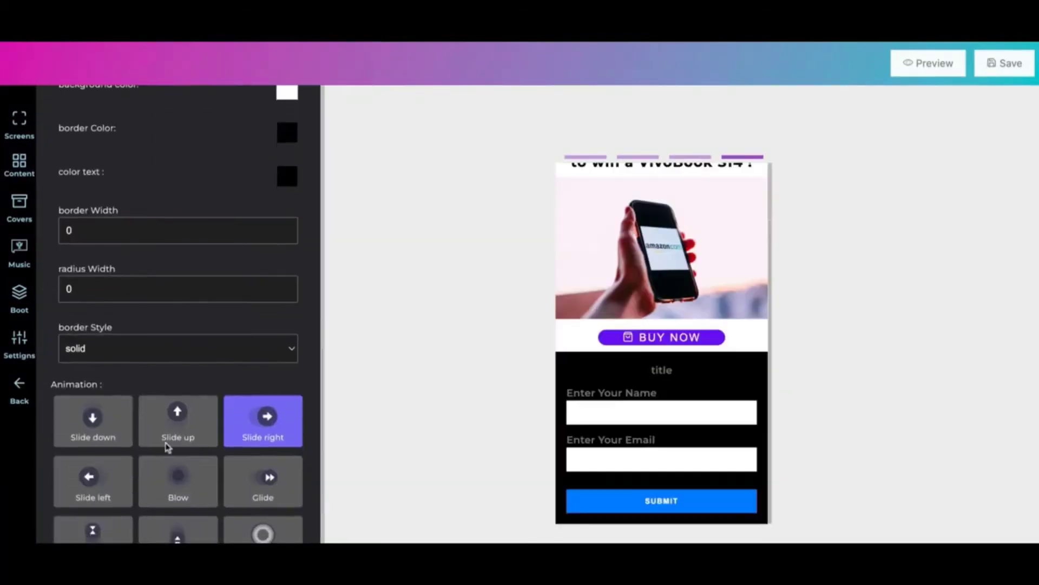
{"action": "scroll", "coordinate": [168, 438], "scroll_direction": "down", "scroll_amount": 1}
{"action": "scroll", "coordinate": [168, 438], "scroll_direction": "down", "scroll_amount": 1}
{"action": "left_click", "coordinate": [189, 362]}
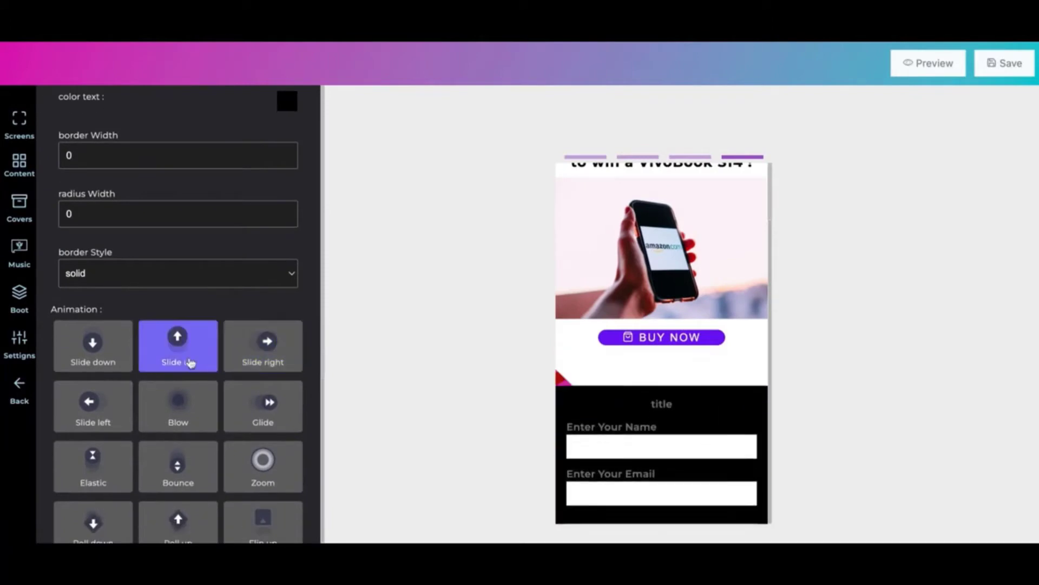
{"action": "left_click", "coordinate": [175, 468]}
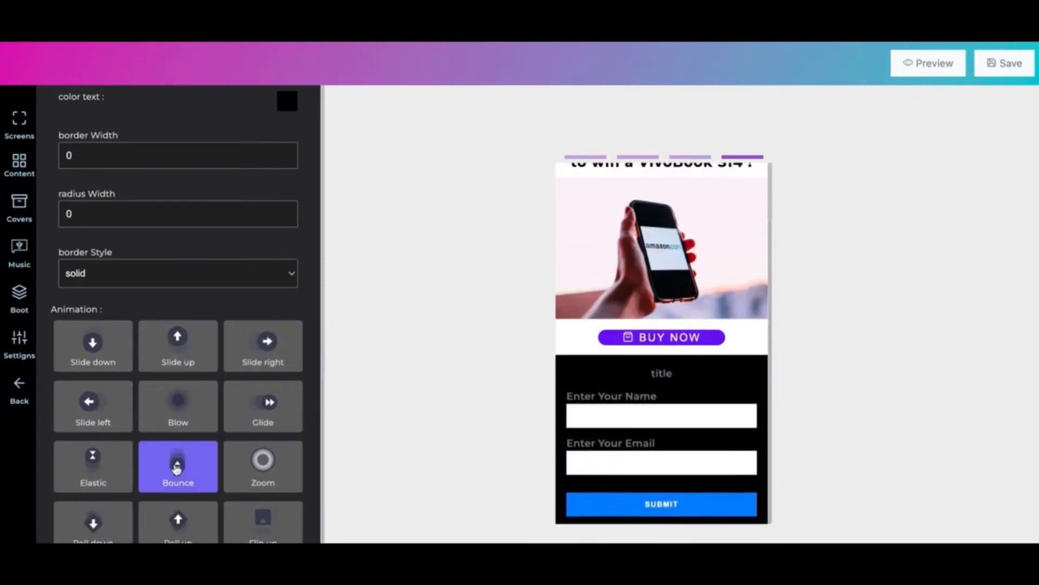
{"action": "scroll", "coordinate": [208, 348], "scroll_direction": "down", "scroll_amount": 2}
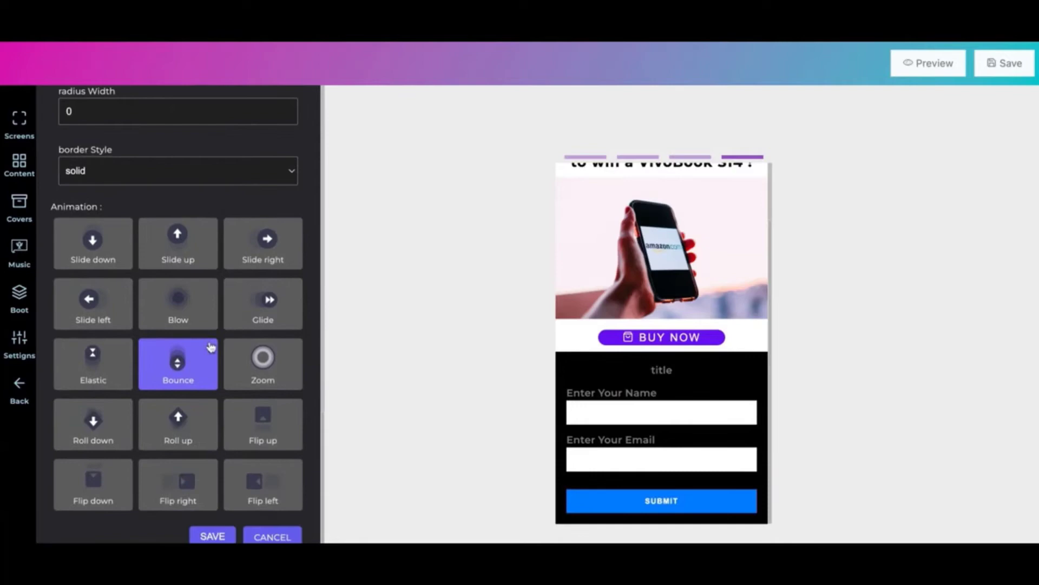
{"action": "left_click", "coordinate": [282, 422]}
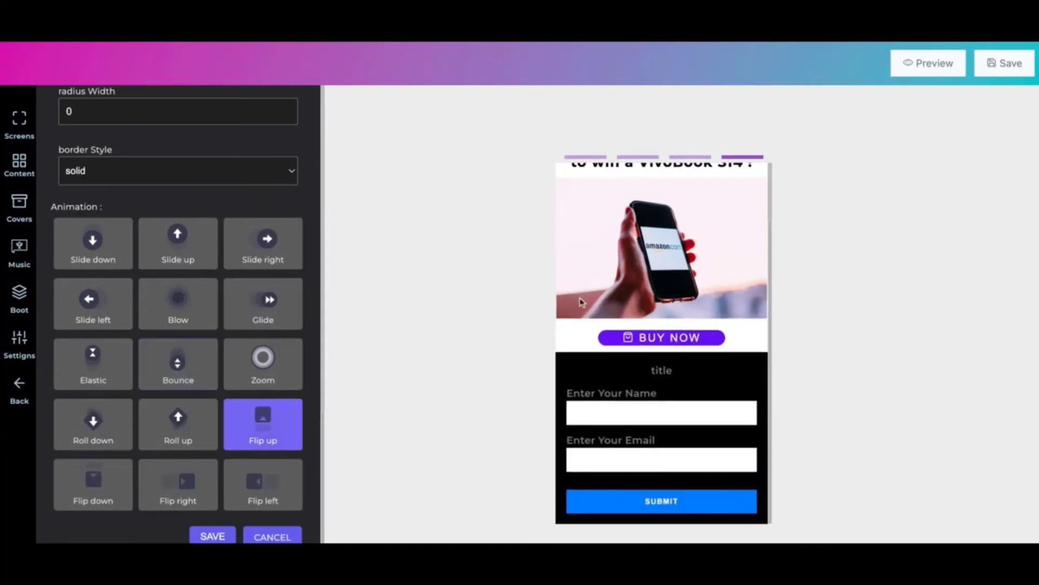
{"action": "scroll", "coordinate": [225, 213], "scroll_direction": "up", "scroll_amount": 5}
{"action": "scroll", "coordinate": [225, 213], "scroll_direction": "up", "scroll_amount": 4}
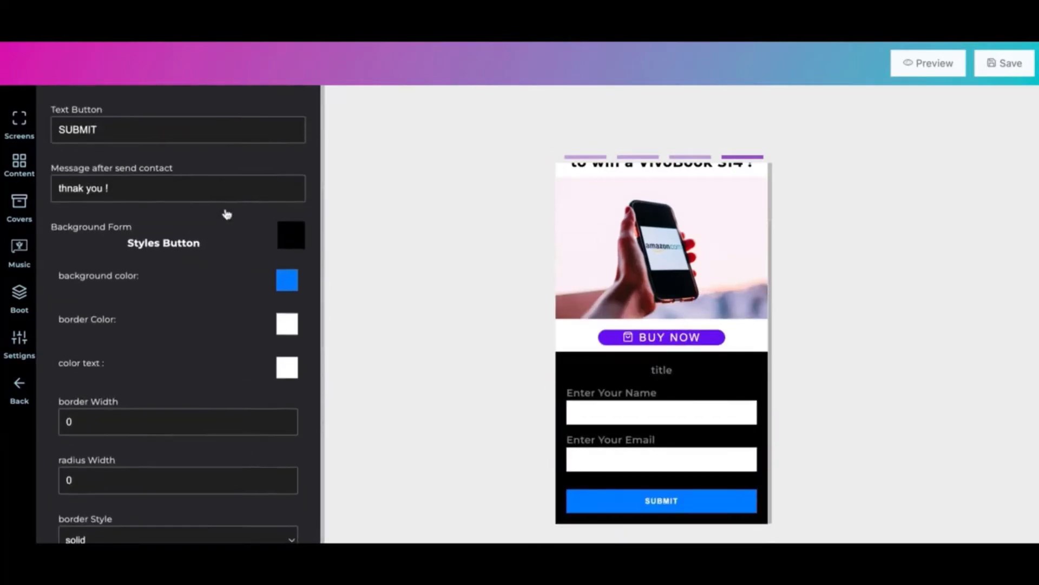
{"action": "scroll", "coordinate": [225, 214], "scroll_direction": "up", "scroll_amount": 2}
{"action": "scroll", "coordinate": [226, 214], "scroll_direction": "up", "scroll_amount": 2}
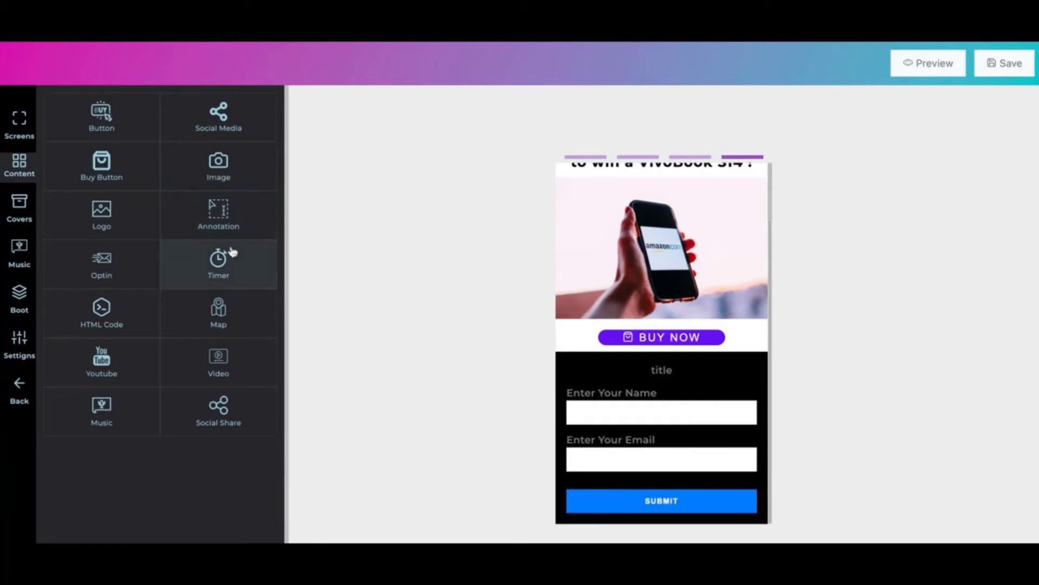
- Add the pink countdown timer below the form, starting 5/5/2022 at 3:01 AM
{"action": "left_click", "coordinate": [233, 248]}
{"action": "scroll", "coordinate": [180, 316], "scroll_direction": "down", "scroll_amount": 5}
{"action": "scroll", "coordinate": [163, 268], "scroll_direction": "down", "scroll_amount": 1}
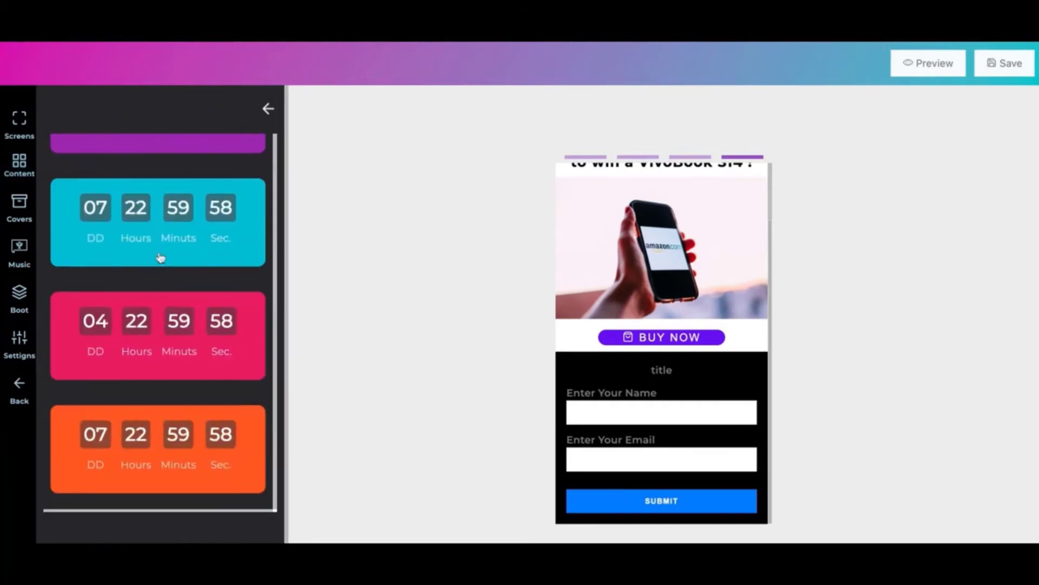
{"action": "scroll", "coordinate": [161, 251], "scroll_direction": "up", "scroll_amount": 1}
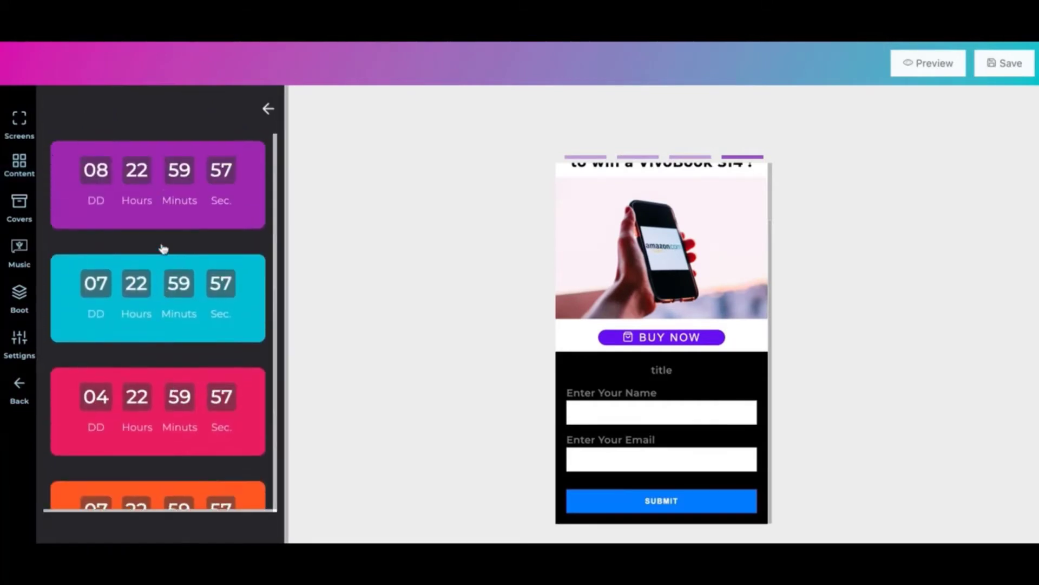
{"action": "left_click", "coordinate": [173, 392]}
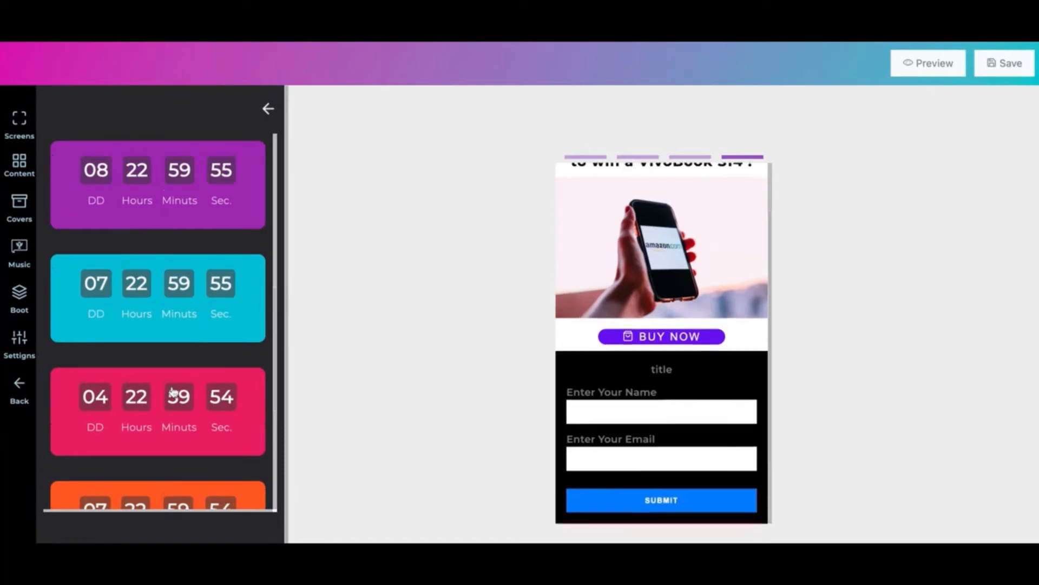
{"action": "left_click", "coordinate": [662, 475]}
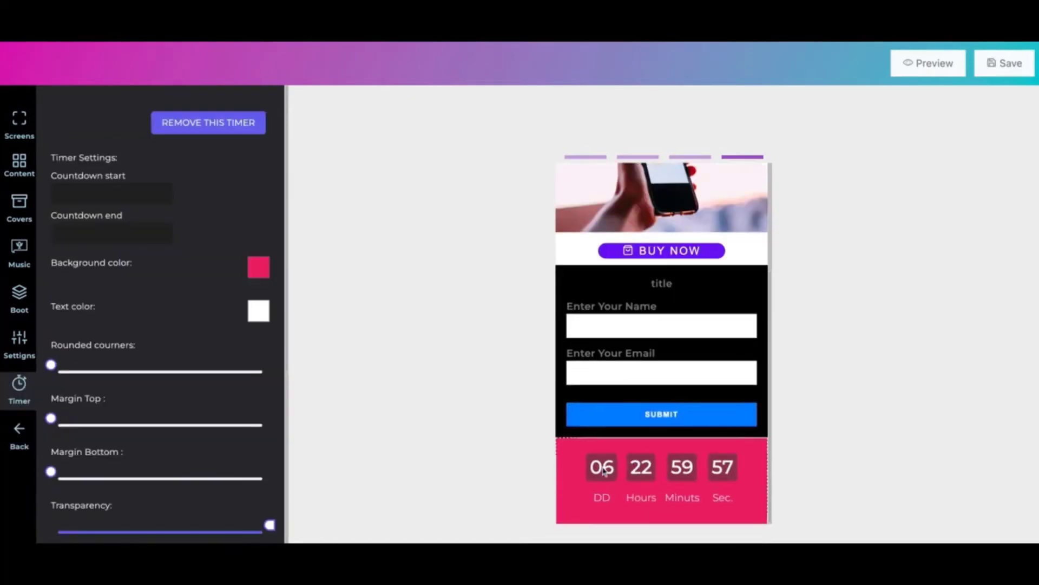
{"action": "left_click", "coordinate": [121, 191]}
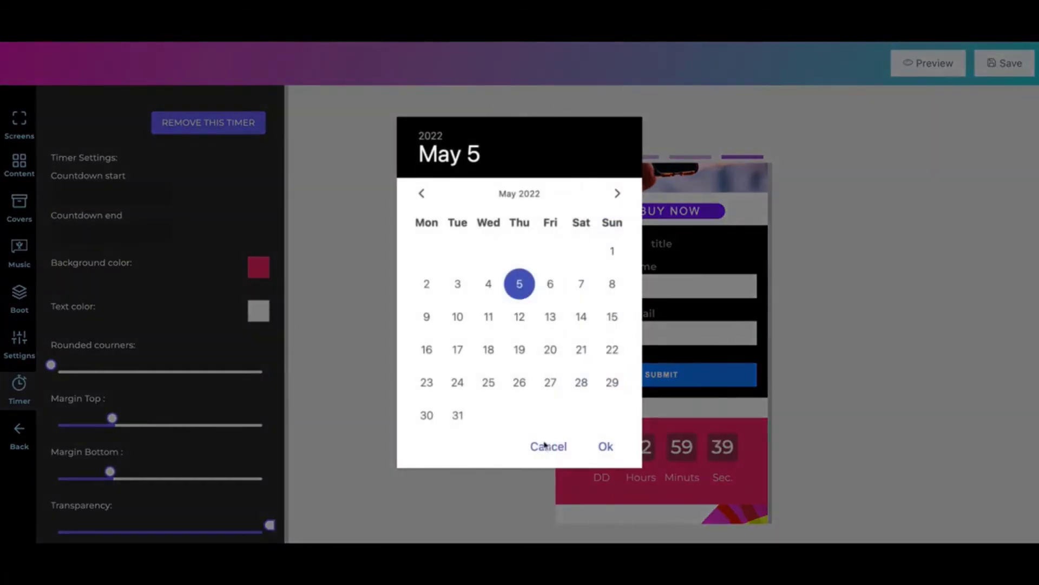
{"action": "left_click", "coordinate": [604, 446]}
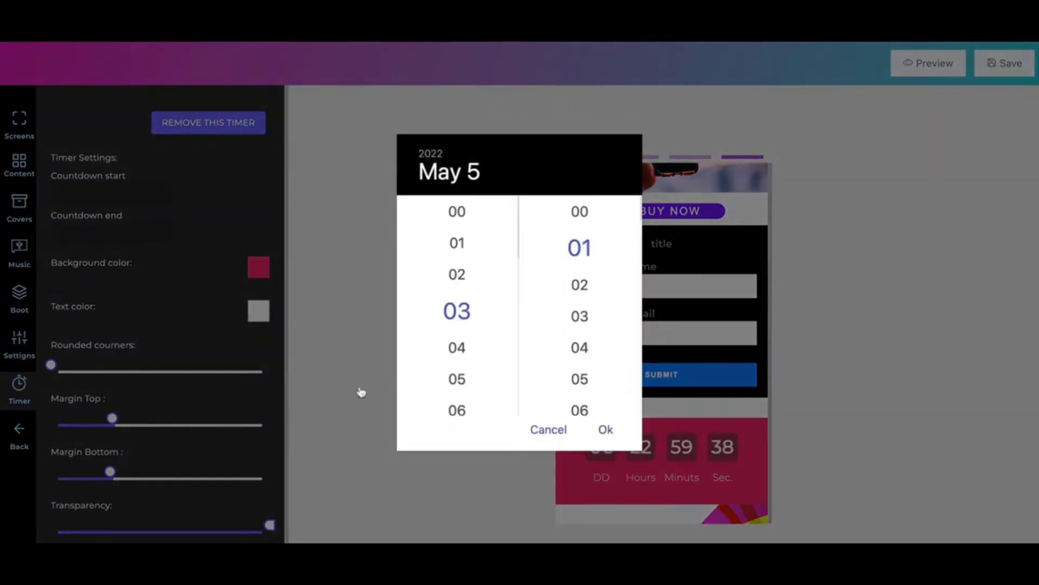
{"action": "left_click", "coordinate": [605, 430]}
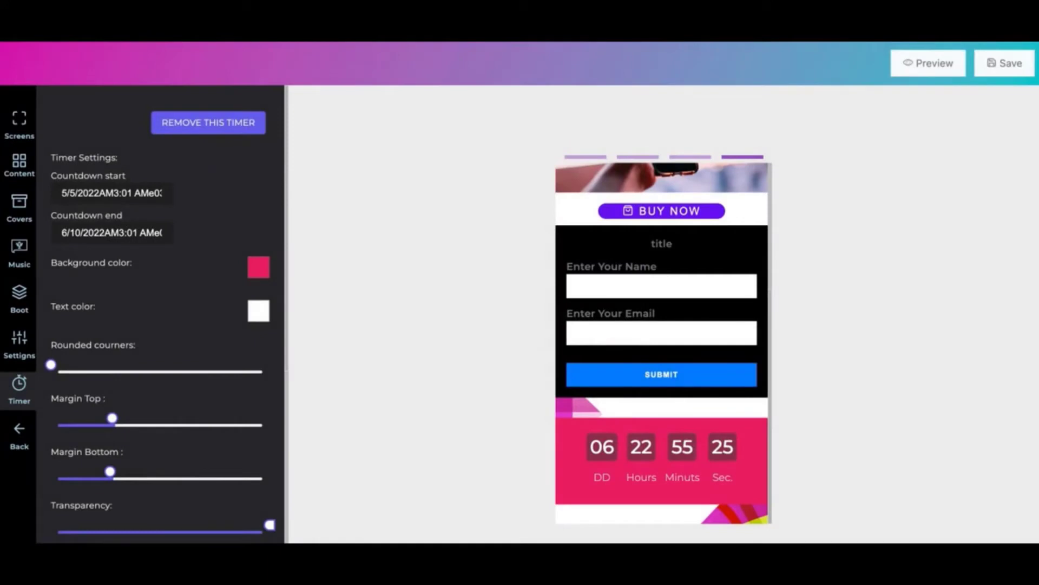
{"action": "left_click", "coordinate": [19, 166]}
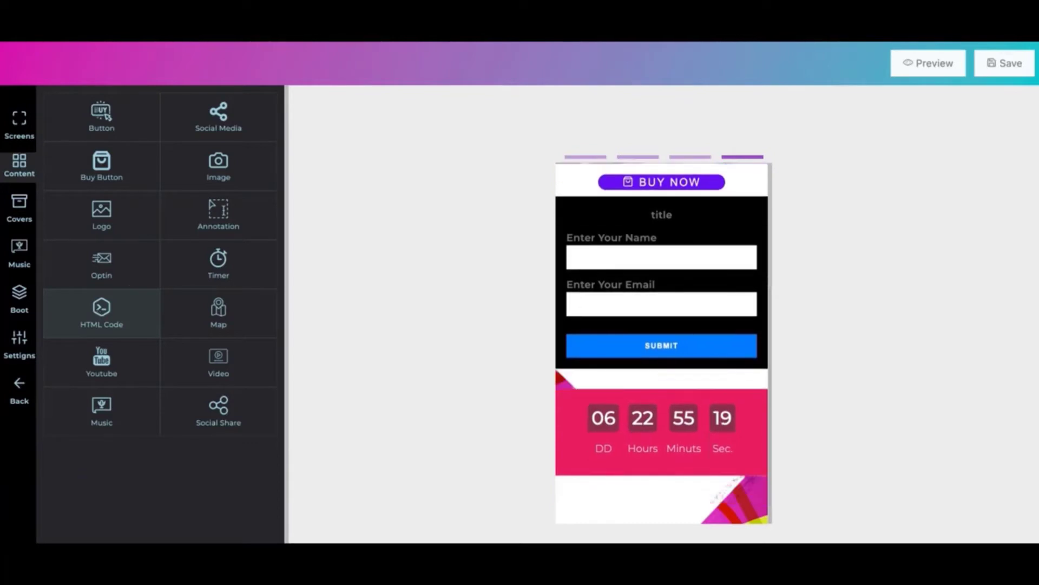
- Add an HTML embed-code block below the countdown timer
{"action": "left_click_drag", "start_coordinate": [102, 313], "coordinate": [657, 505]}
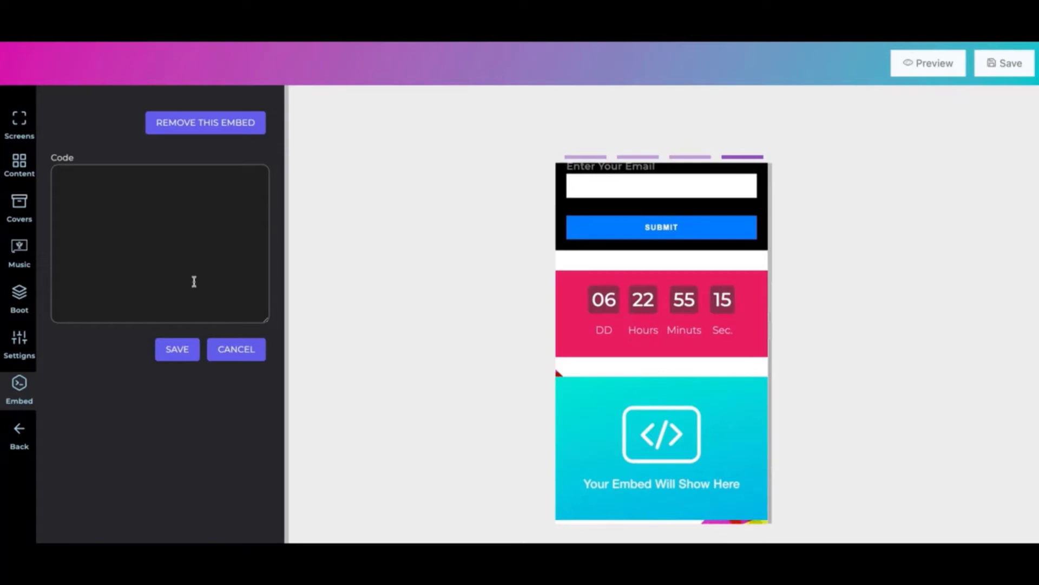
{"action": "left_click", "coordinate": [228, 238]}
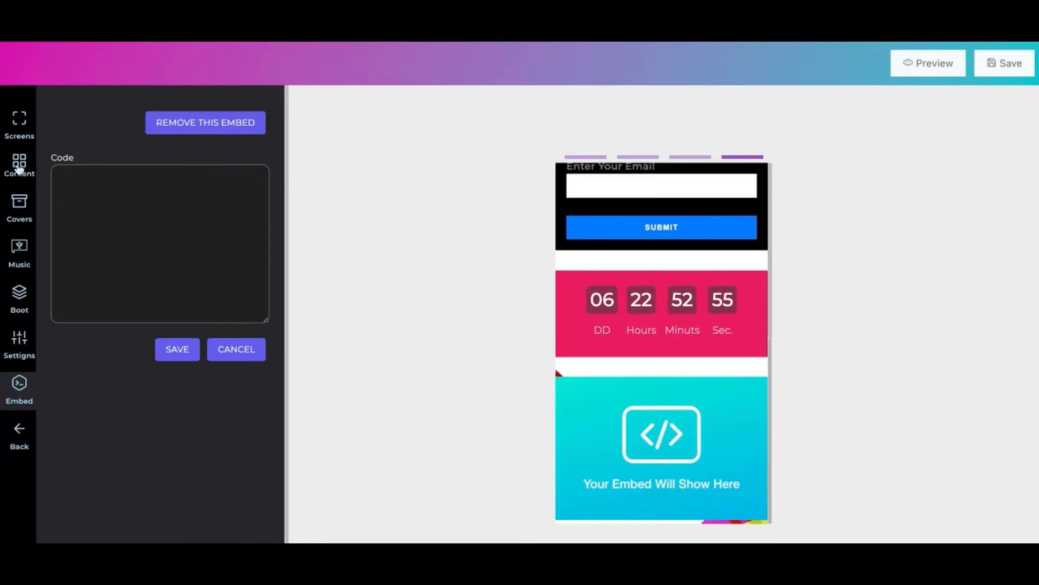
{"action": "left_click", "coordinate": [22, 208]}
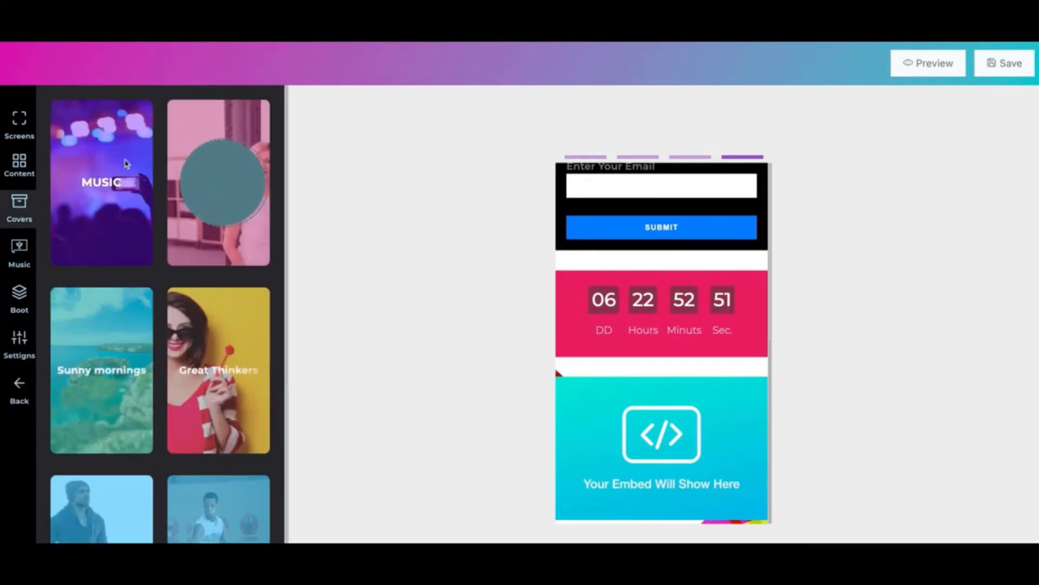
- Create a new blank fifth screen from scratch and list the cover templates
{"action": "left_click", "coordinate": [22, 132]}
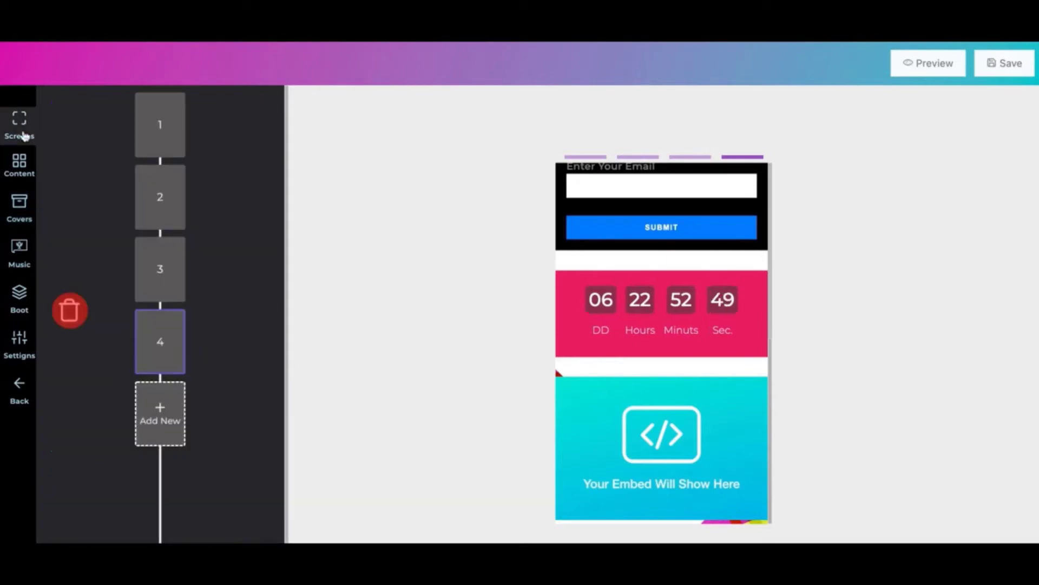
{"action": "left_click", "coordinate": [160, 414]}
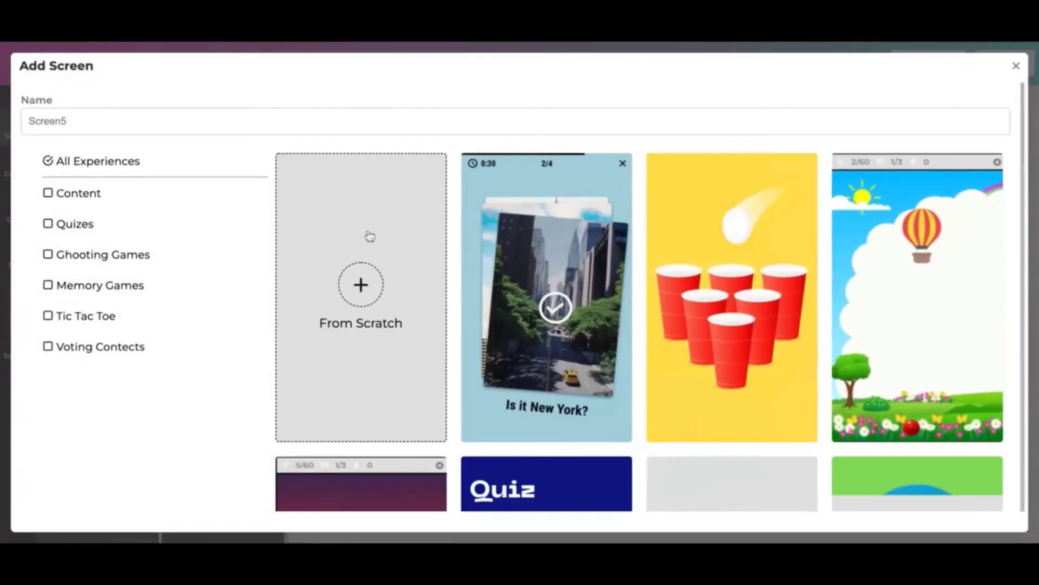
{"action": "left_click", "coordinate": [369, 236]}
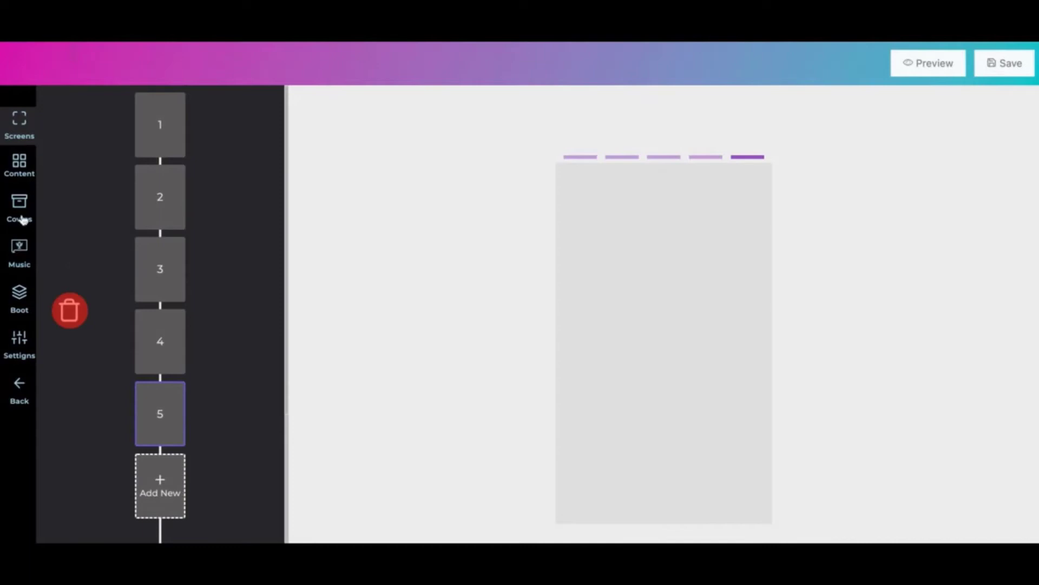
{"action": "left_click", "coordinate": [21, 212]}
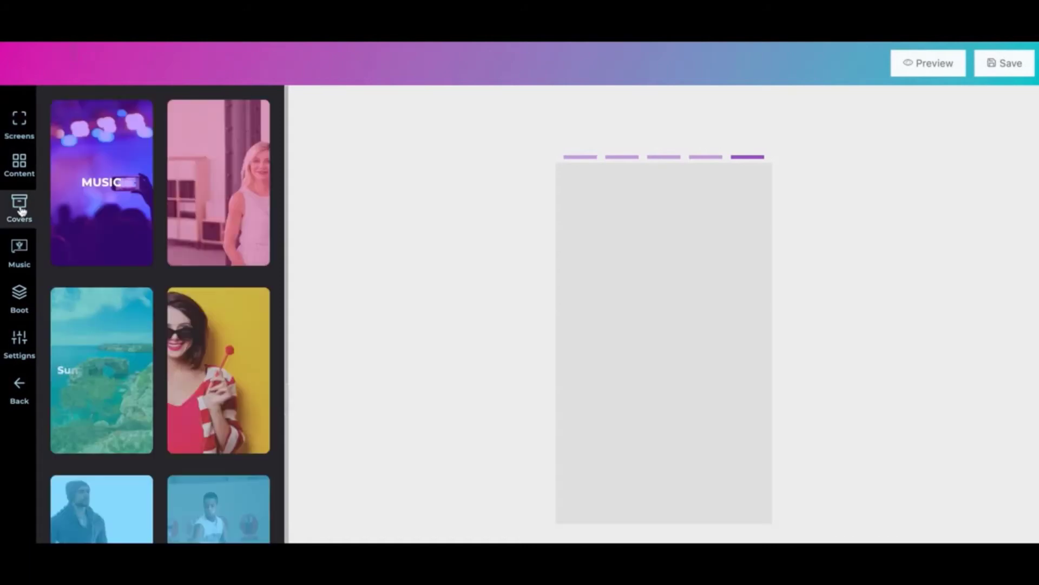
- Apply the Great Thinkers cover and replace its background with a Pixabay photo
{"action": "left_click", "coordinate": [226, 363]}
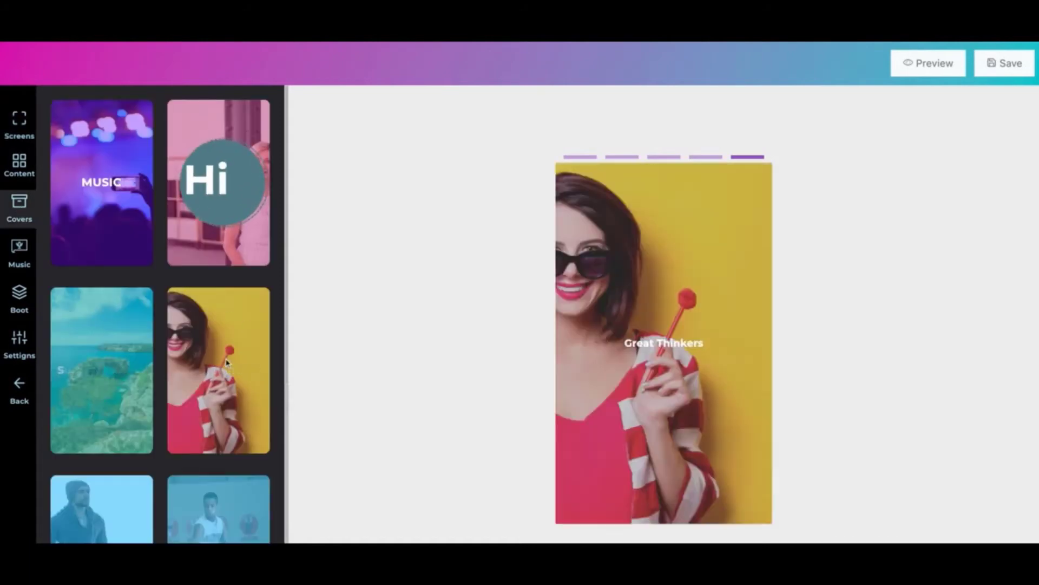
{"action": "left_click", "coordinate": [666, 301]}
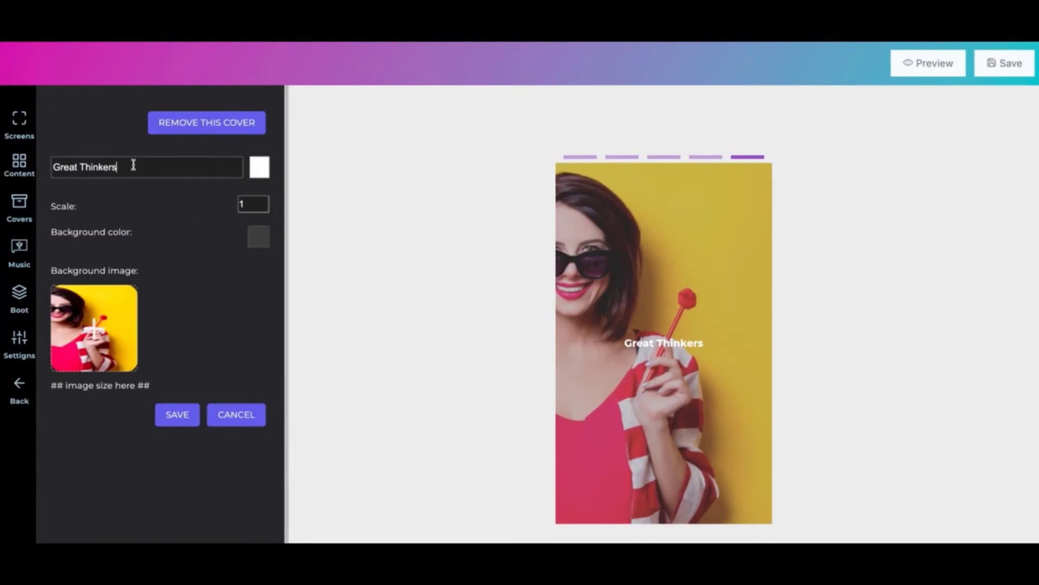
{"action": "left_click", "coordinate": [130, 345]}
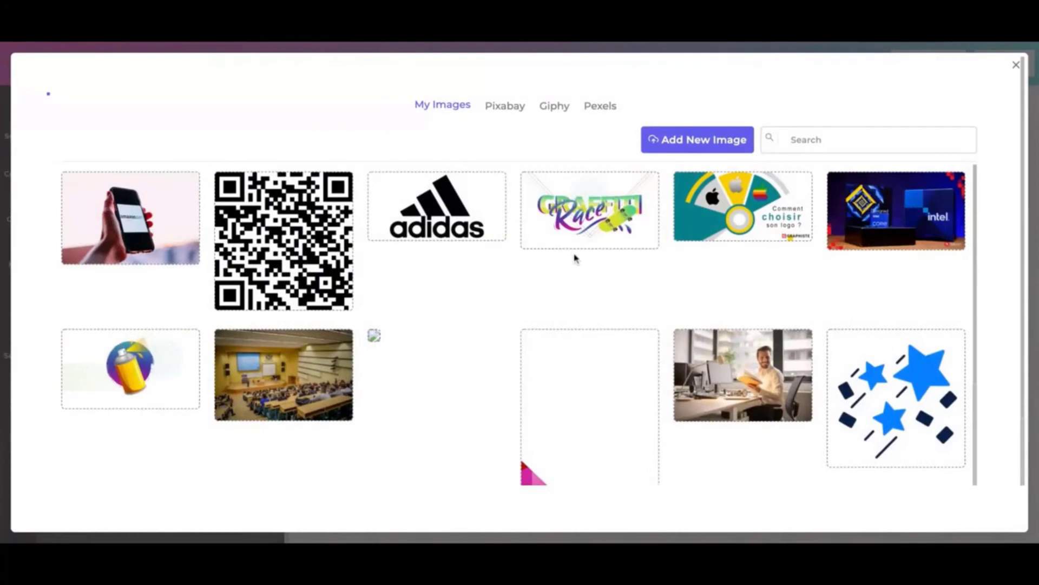
{"action": "left_click", "coordinate": [518, 105]}
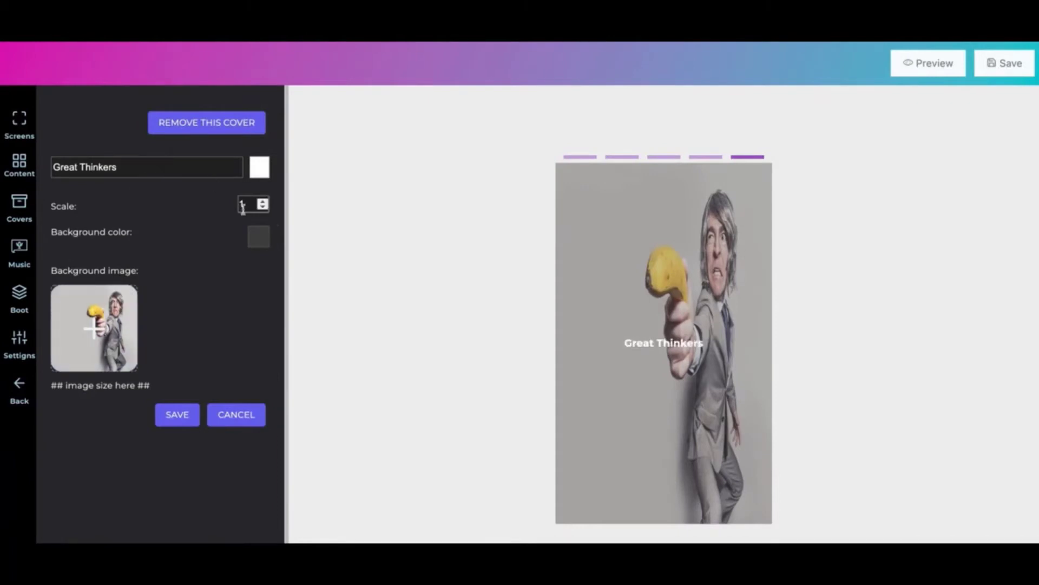
- Browse cover templates and background music tracks, then exit to the campaigns list
{"action": "left_click", "coordinate": [24, 213]}
{"action": "scroll", "coordinate": [171, 348], "scroll_direction": "down", "scroll_amount": 3}
{"action": "scroll", "coordinate": [171, 347], "scroll_direction": "down", "scroll_amount": 2}
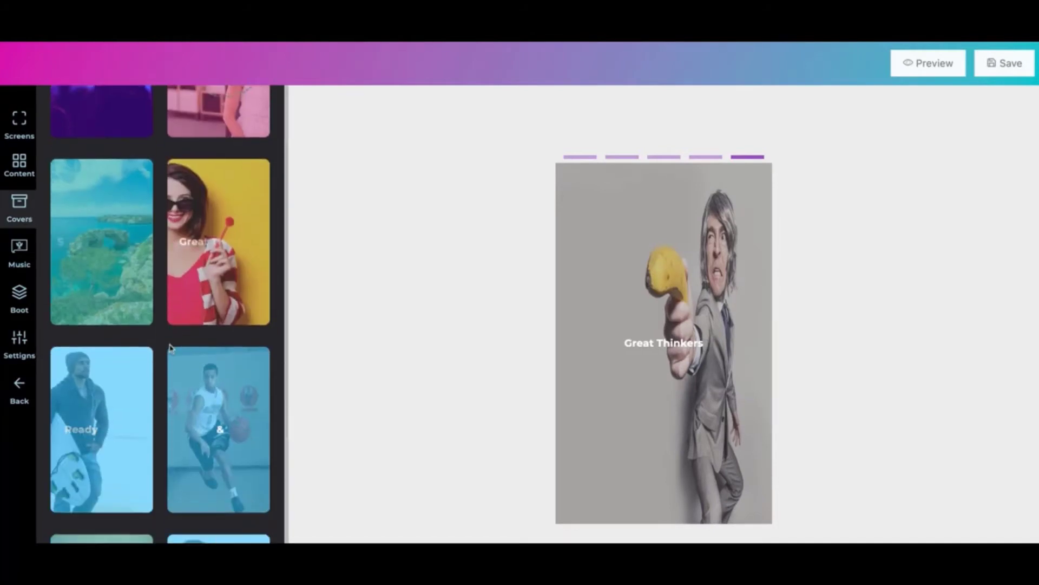
{"action": "scroll", "coordinate": [161, 314], "scroll_direction": "up", "scroll_amount": 2}
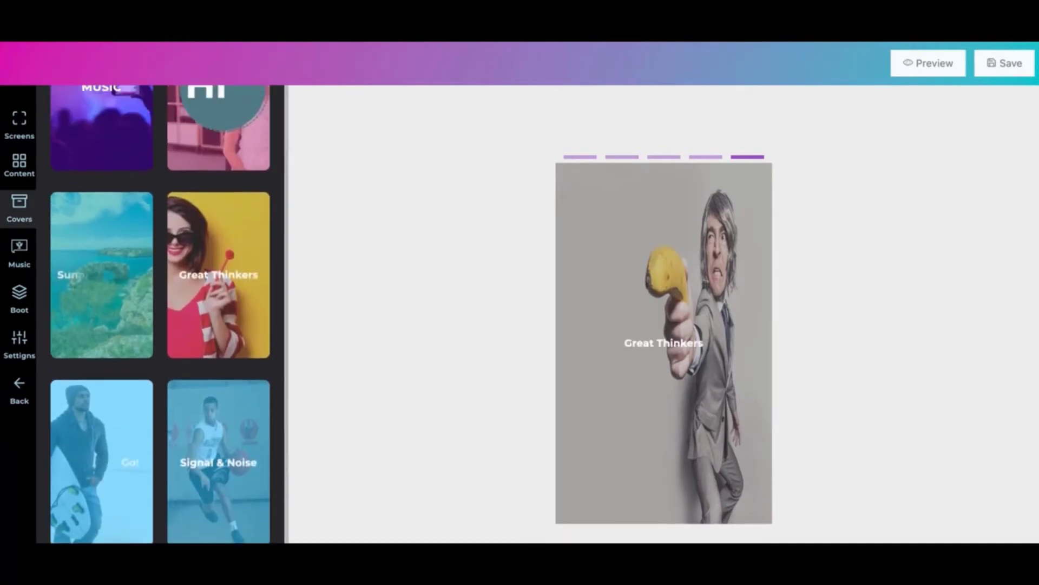
{"action": "scroll", "coordinate": [161, 315], "scroll_direction": "up", "scroll_amount": 2}
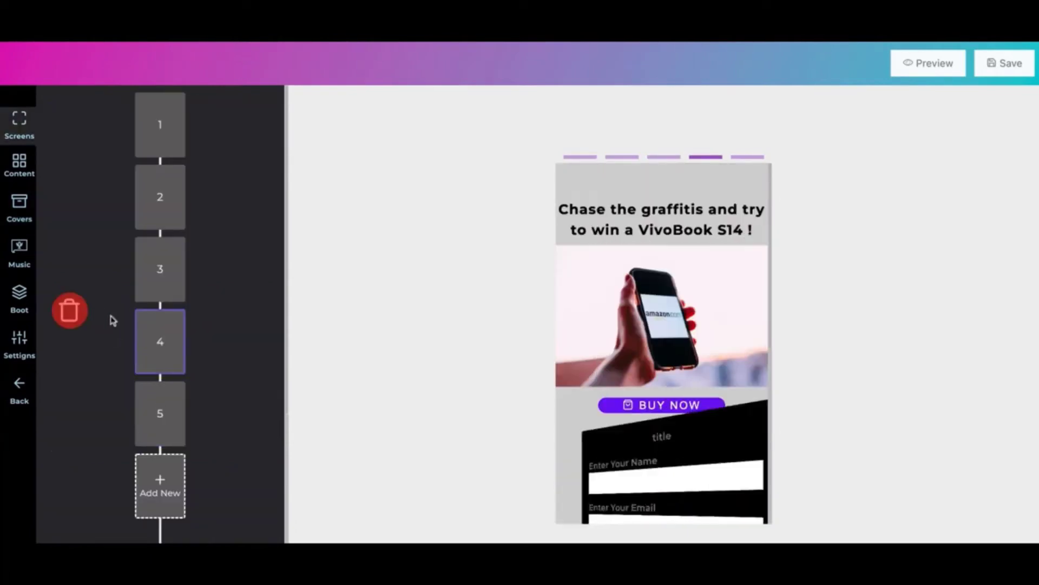
{"action": "scroll", "coordinate": [661, 387], "scroll_direction": "down", "scroll_amount": 4}
{"action": "scroll", "coordinate": [661, 387], "scroll_direction": "down", "scroll_amount": 1}
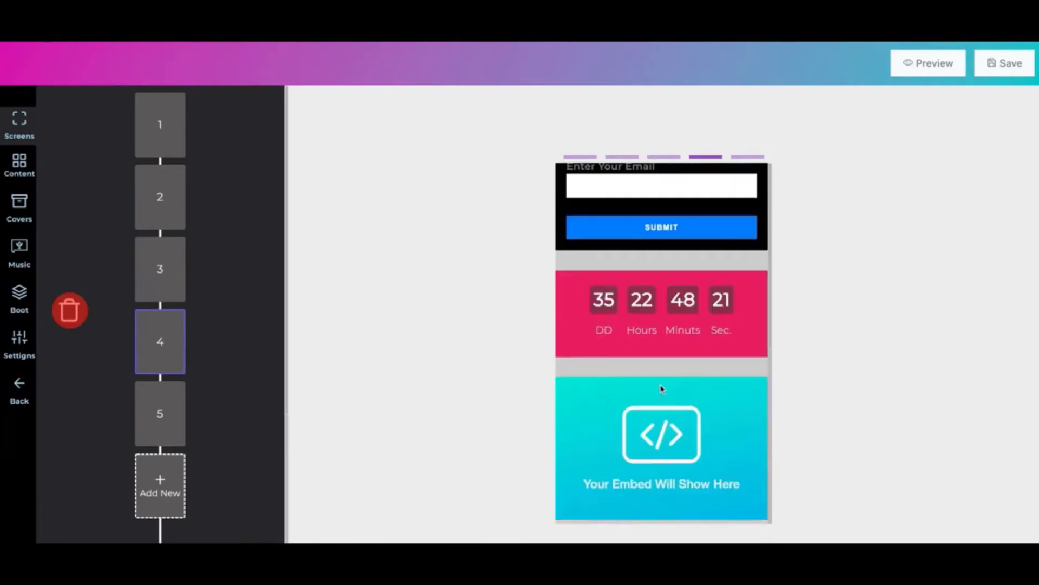
{"action": "left_click", "coordinate": [19, 252]}
{"action": "scroll", "coordinate": [187, 307], "scroll_direction": "down", "scroll_amount": 1}
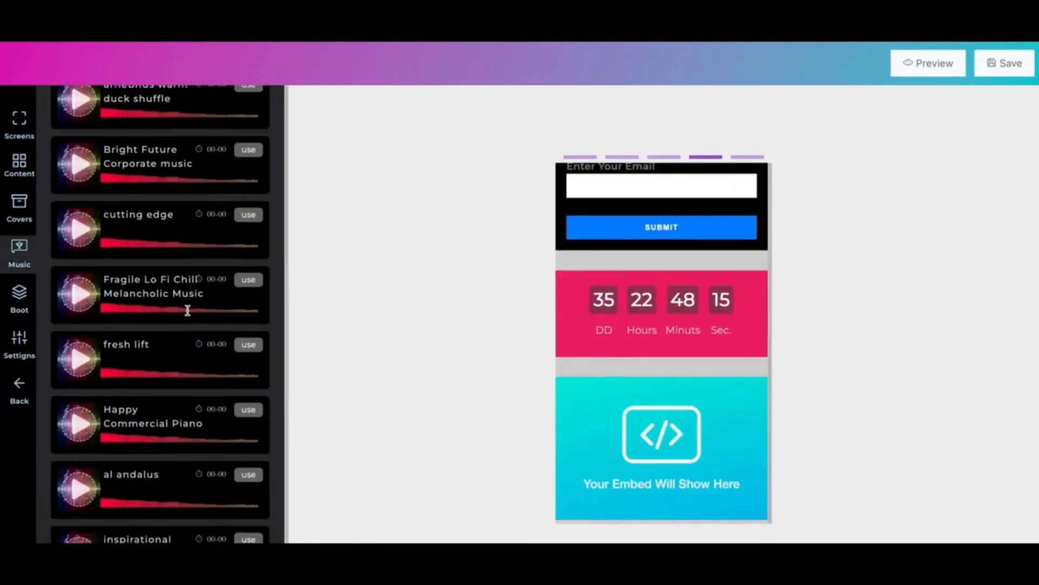
{"action": "scroll", "coordinate": [186, 309], "scroll_direction": "down", "scroll_amount": 1}
{"action": "scroll", "coordinate": [187, 310], "scroll_direction": "down", "scroll_amount": 1}
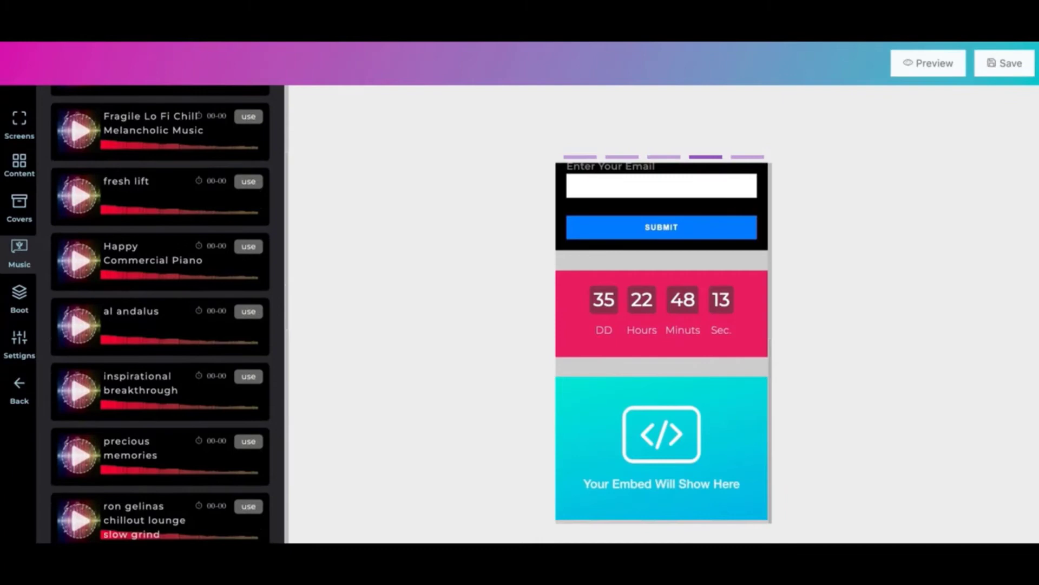
{"action": "scroll", "coordinate": [170, 180], "scroll_direction": "up", "scroll_amount": 1}
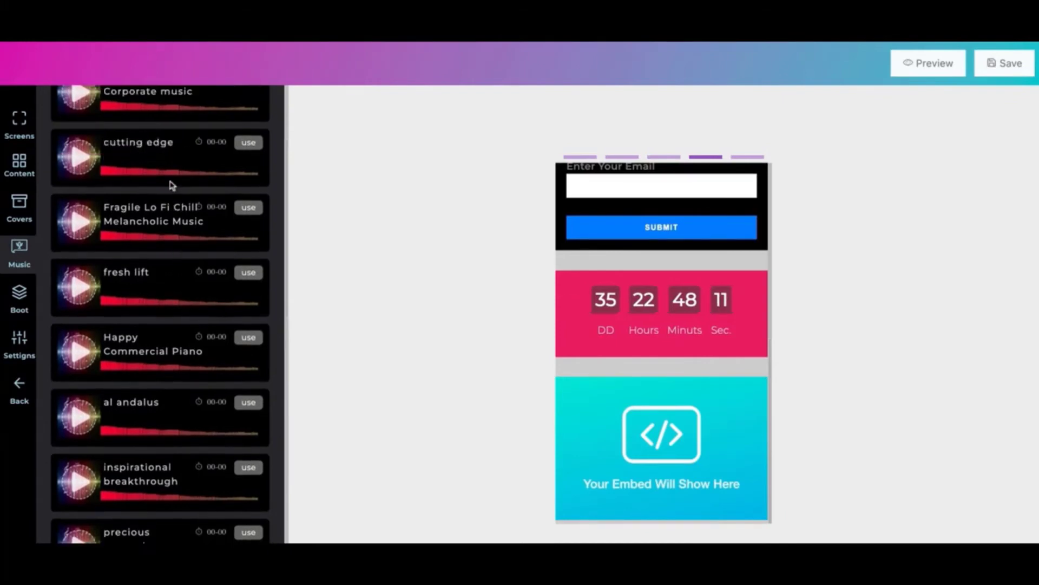
{"action": "scroll", "coordinate": [186, 144], "scroll_direction": "up", "scroll_amount": 1}
{"action": "left_click", "coordinate": [249, 147]}
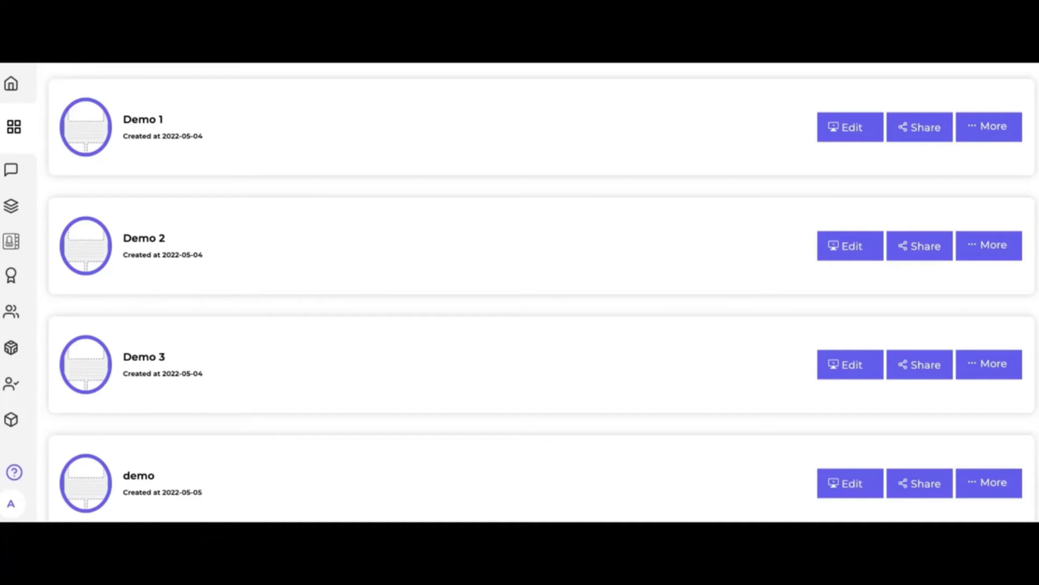
{"action": "scroll", "coordinate": [585, 366], "scroll_direction": "down", "scroll_amount": 1}
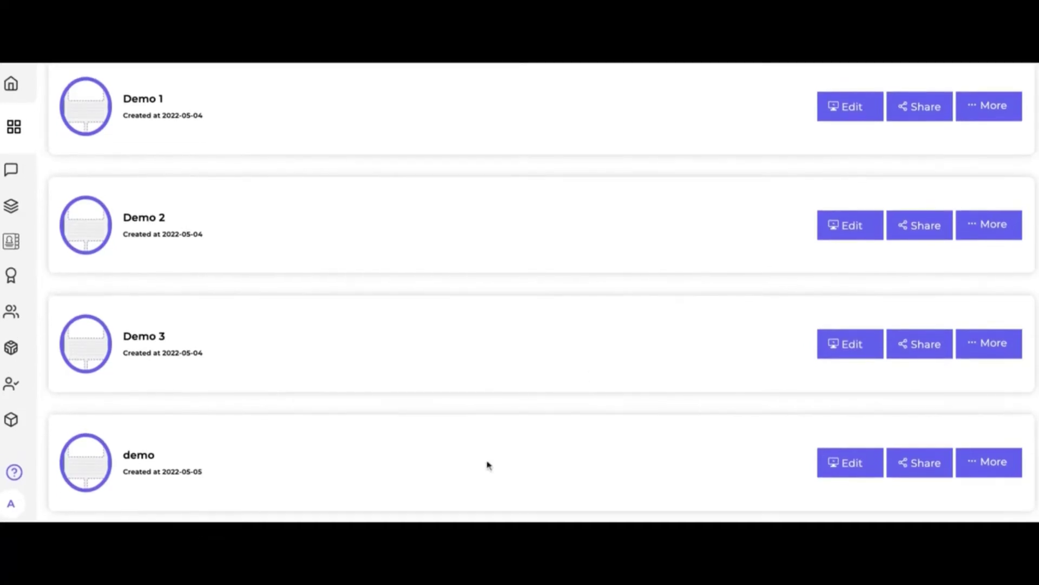
- Copy the demo campaign's share link from its More actions menu
{"action": "left_click", "coordinate": [983, 463]}
{"action": "scroll", "coordinate": [970, 482], "scroll_direction": "down", "scroll_amount": 2}
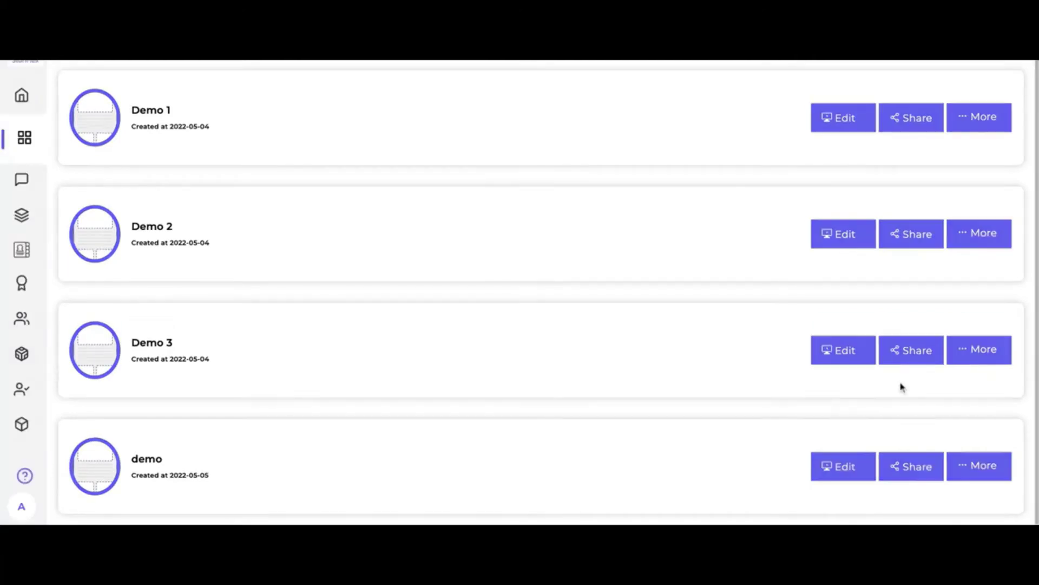
{"action": "left_click", "coordinate": [906, 473]}
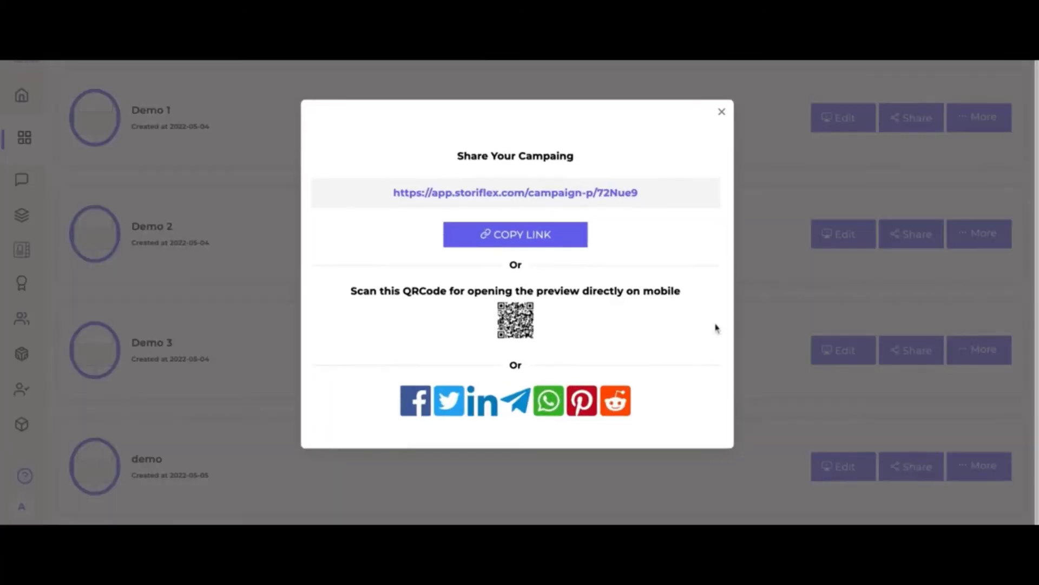
{"action": "left_click", "coordinate": [480, 193]}
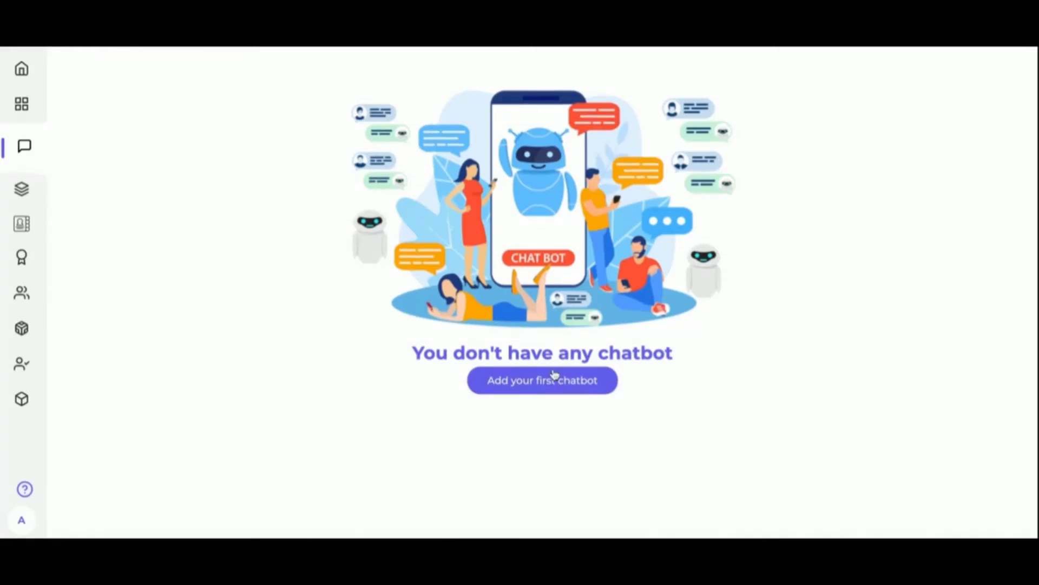
- Create a first chatbot with a title and a saved message interaction
{"action": "left_click", "coordinate": [496, 378]}
{"action": "left_click", "coordinate": [422, 214]}
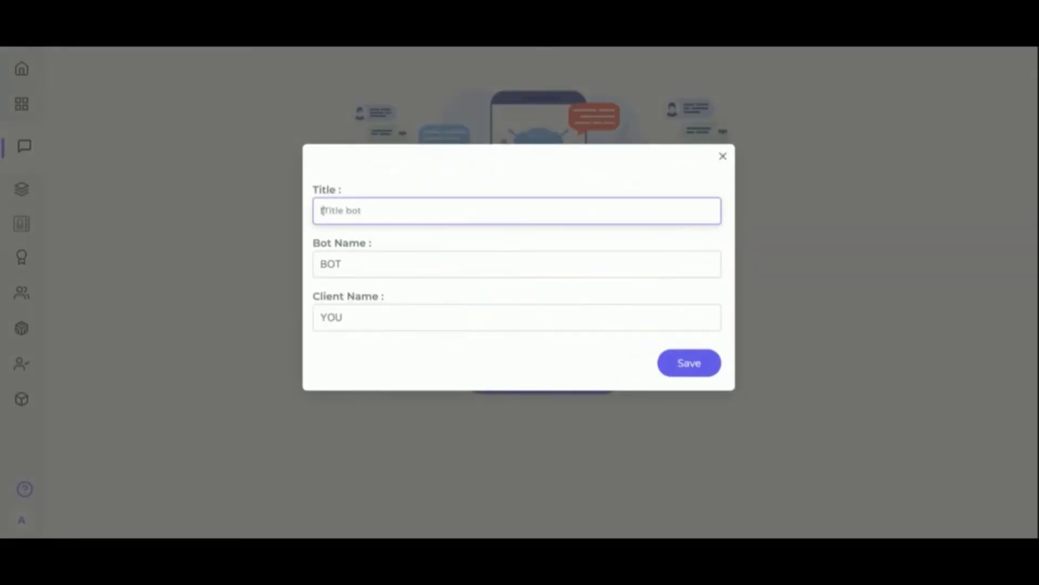
{"action": "type", "text": "t"}
{"action": "type", "text": "itle"}
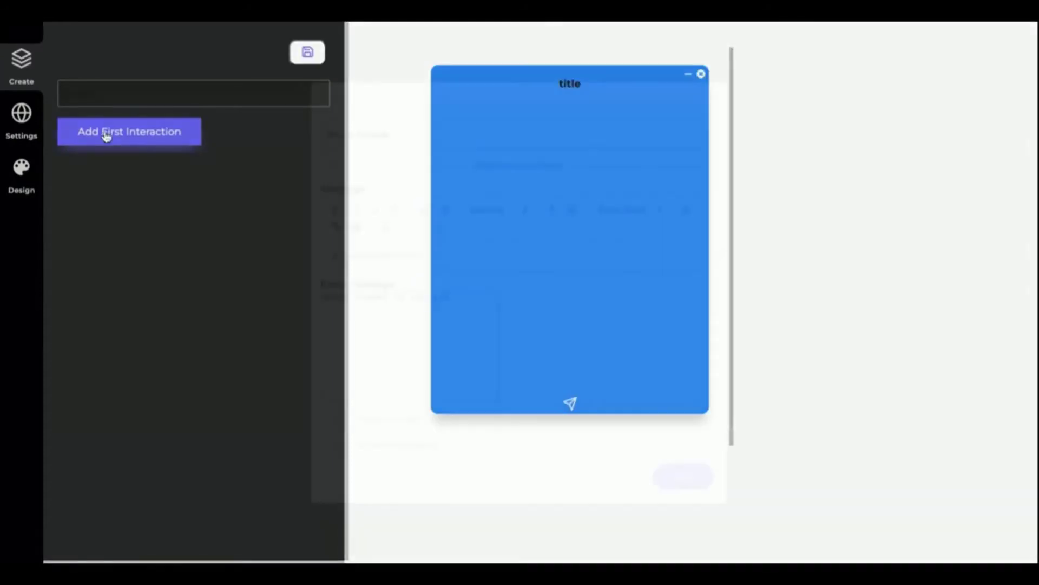
{"action": "left_click", "coordinate": [106, 135]}
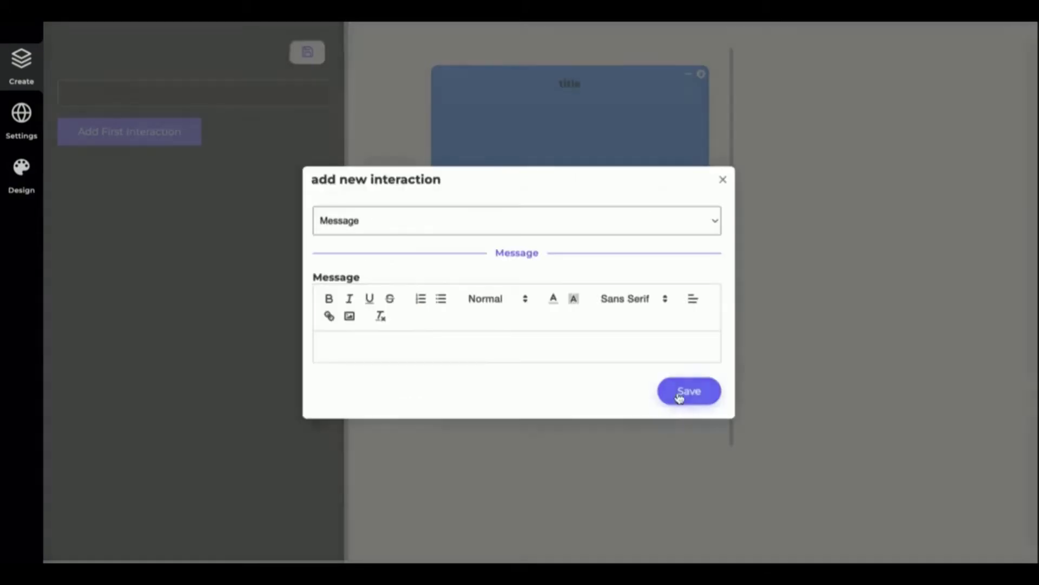
{"action": "left_click", "coordinate": [680, 397]}
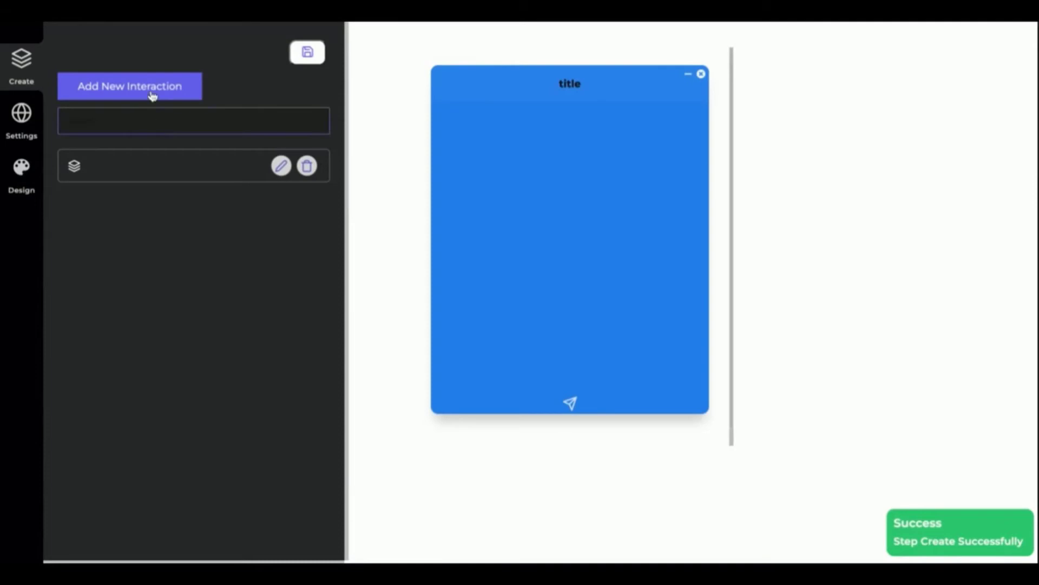
- Add and save a Last Name interaction to the chatbot
{"action": "left_click", "coordinate": [156, 95]}
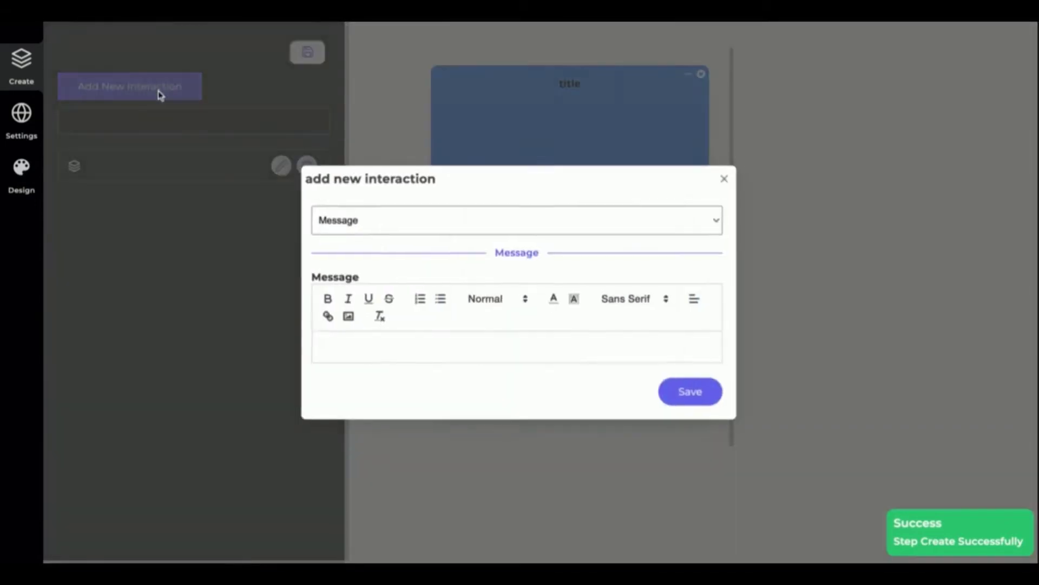
{"action": "left_click", "coordinate": [458, 229]}
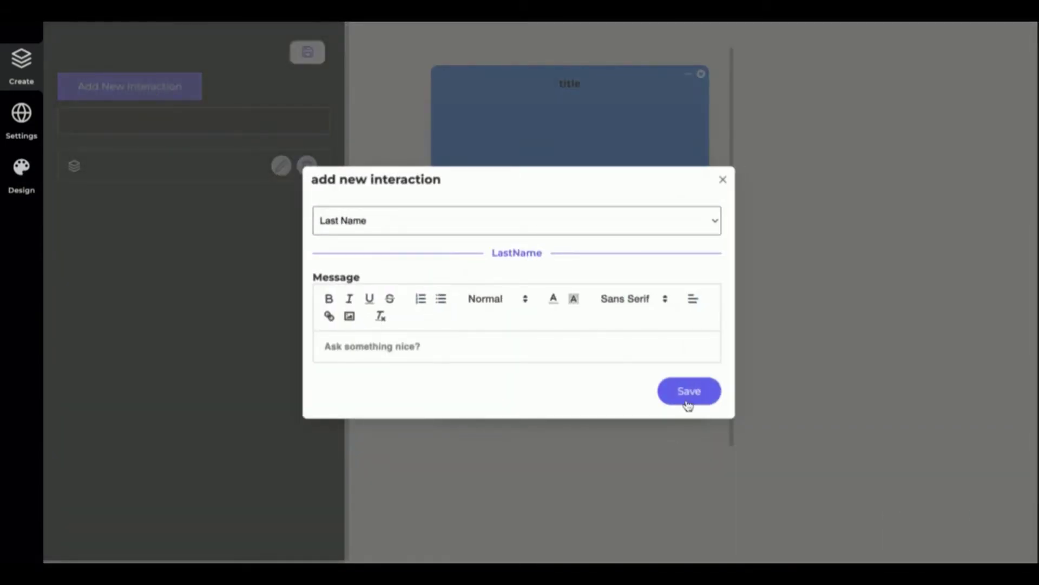
{"action": "left_click", "coordinate": [687, 392]}
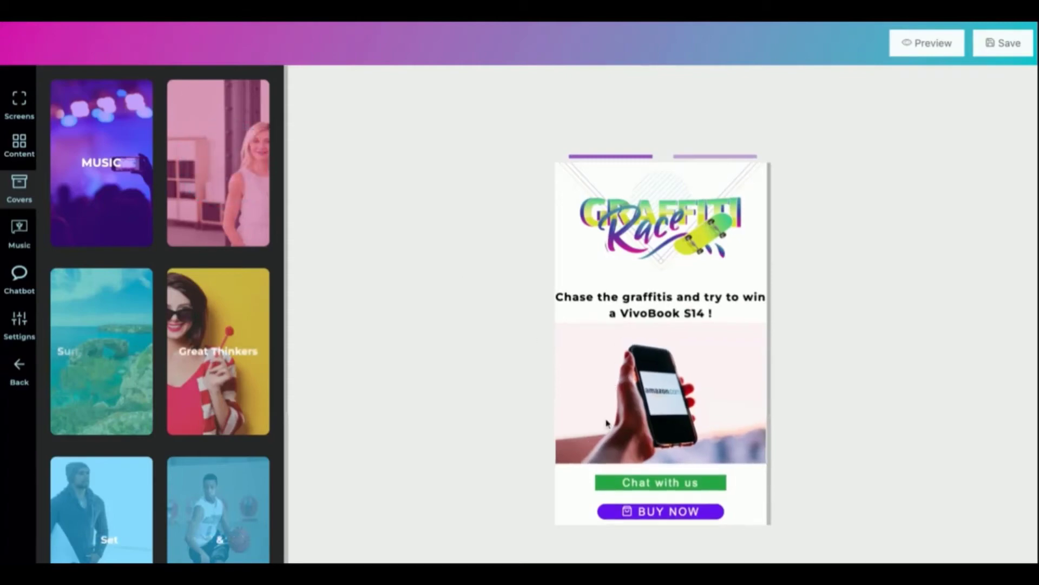
- Show the demo 1 chatbot on screen 1, save the campaign, and try the bot in preview
{"action": "left_click", "coordinate": [23, 276]}
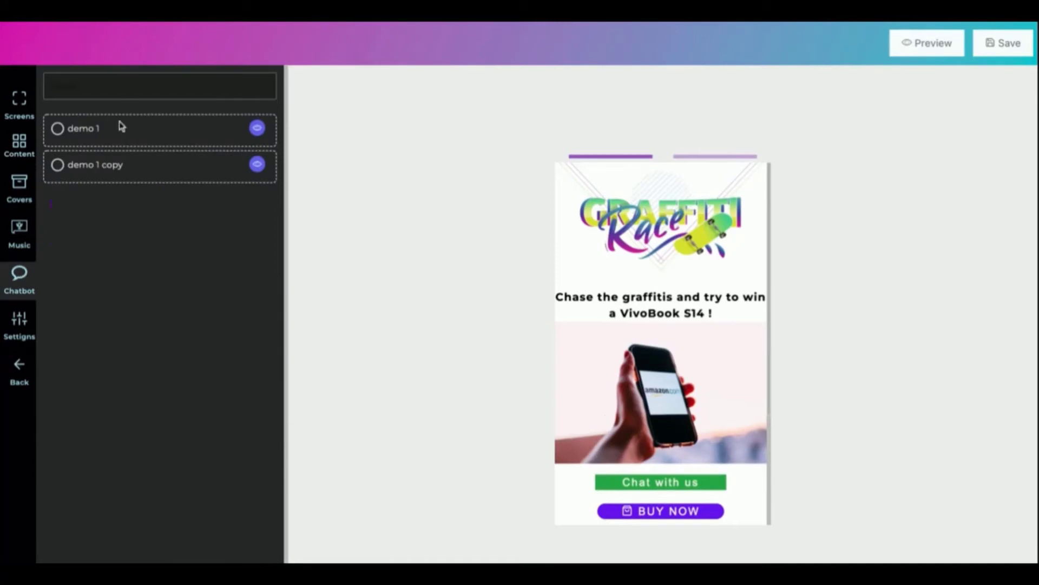
{"action": "left_click", "coordinate": [58, 130]}
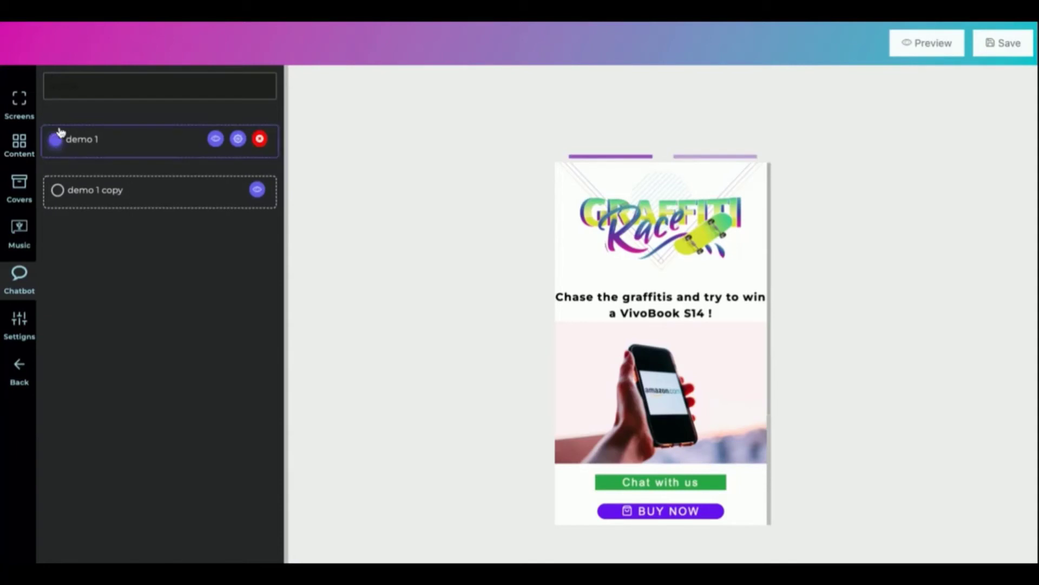
{"action": "left_click", "coordinate": [237, 139]}
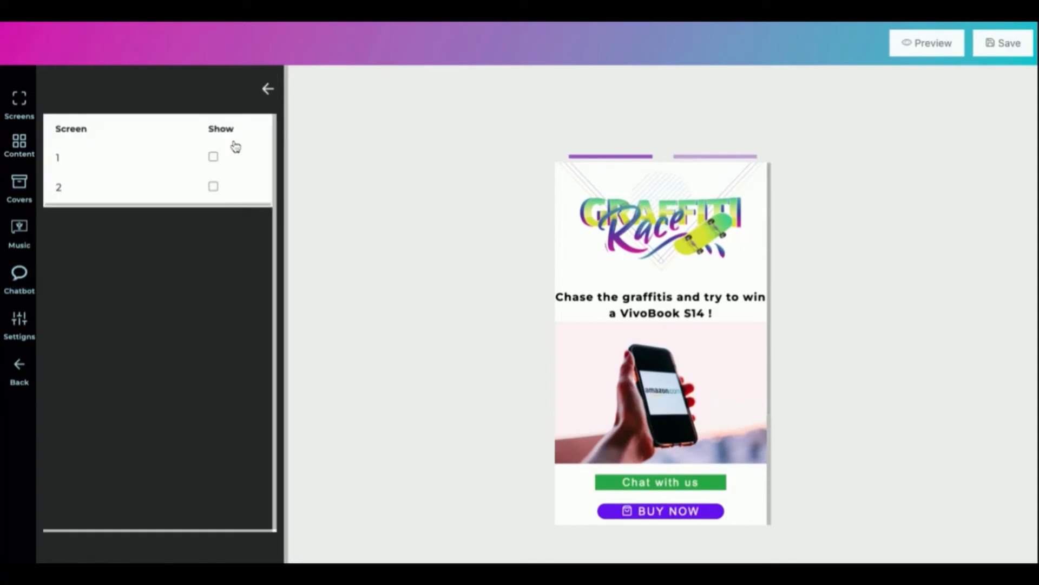
{"action": "left_click", "coordinate": [212, 156]}
{"action": "left_click", "coordinate": [269, 90]}
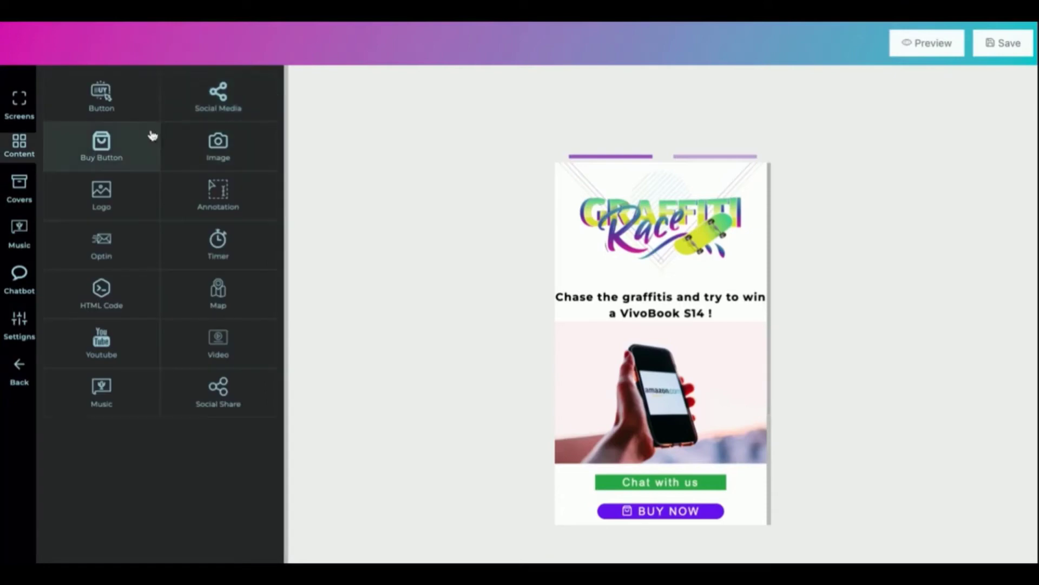
{"action": "left_click", "coordinate": [1004, 44]}
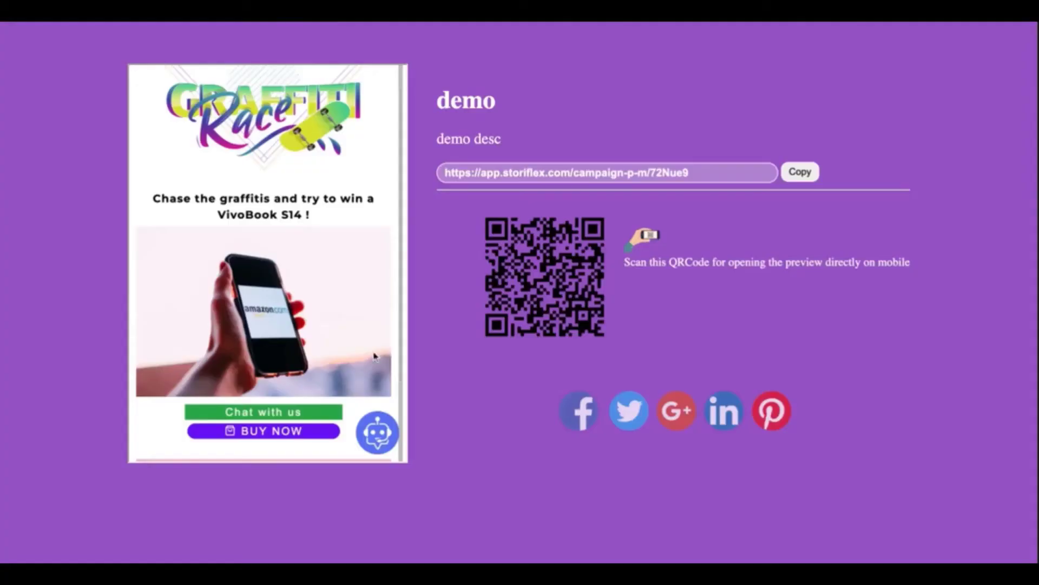
{"action": "left_click", "coordinate": [378, 435]}
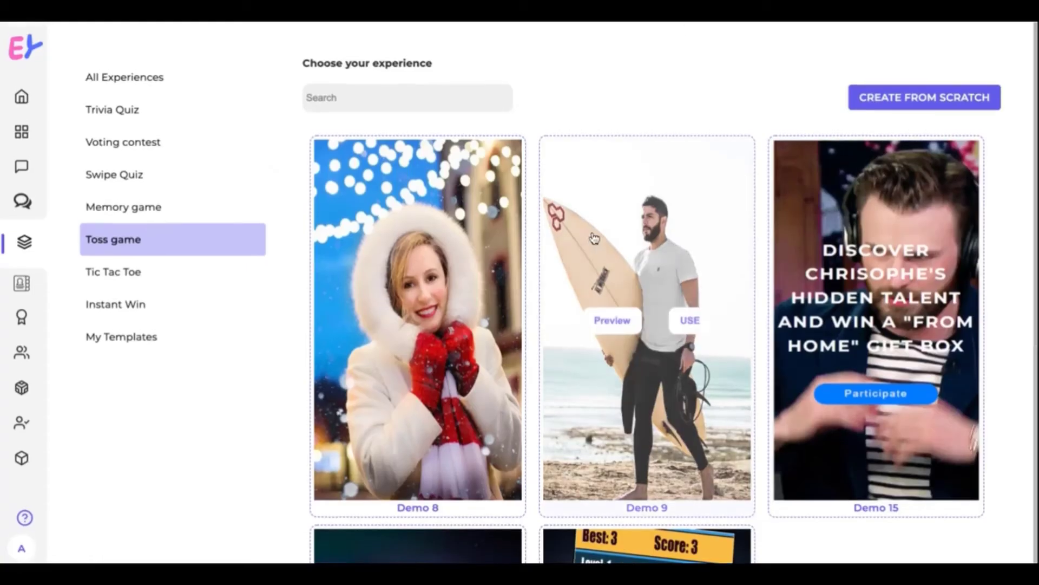
{"action": "scroll", "coordinate": [593, 238], "scroll_direction": "down", "scroll_amount": 5}
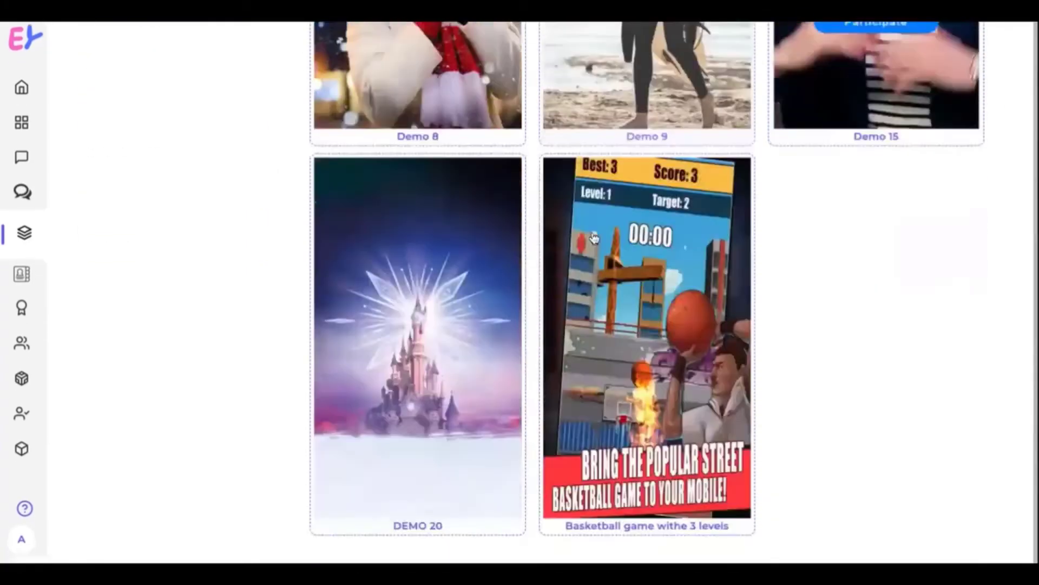
{"action": "scroll", "coordinate": [650, 418], "scroll_direction": "up", "scroll_amount": 1}
{"action": "scroll", "coordinate": [418, 317], "scroll_direction": "up", "scroll_amount": 4}
- Browse All Experiences, Trivia Quiz, Voting contest, Swipe Quiz, Memory and Toss game templates, ending on Instant Win
{"action": "left_click", "coordinate": [139, 77]}
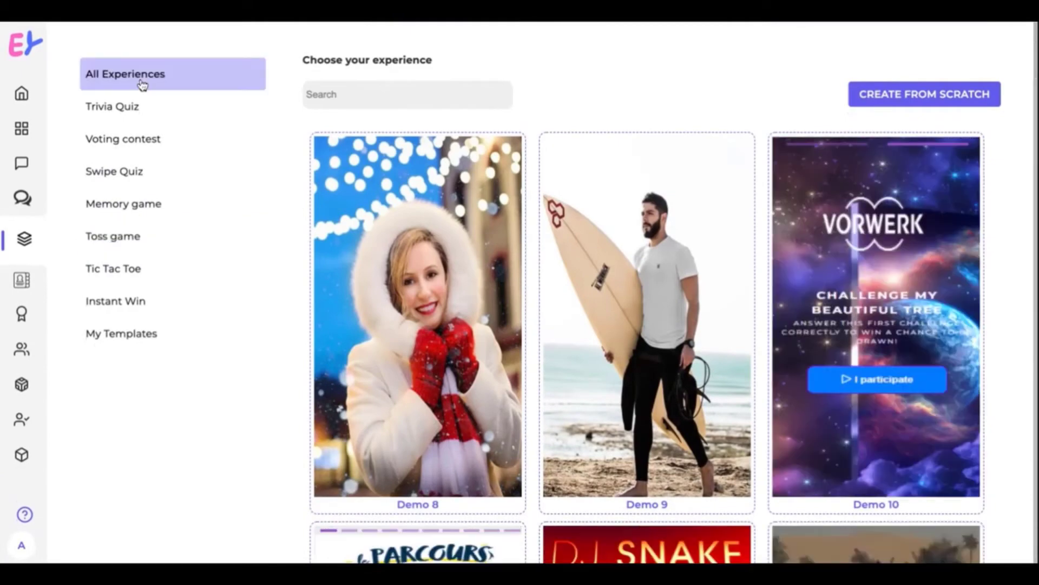
{"action": "scroll", "coordinate": [431, 354], "scroll_direction": "down", "scroll_amount": 5}
{"action": "scroll", "coordinate": [431, 354], "scroll_direction": "down", "scroll_amount": 3}
{"action": "scroll", "coordinate": [431, 355], "scroll_direction": "up", "scroll_amount": 5}
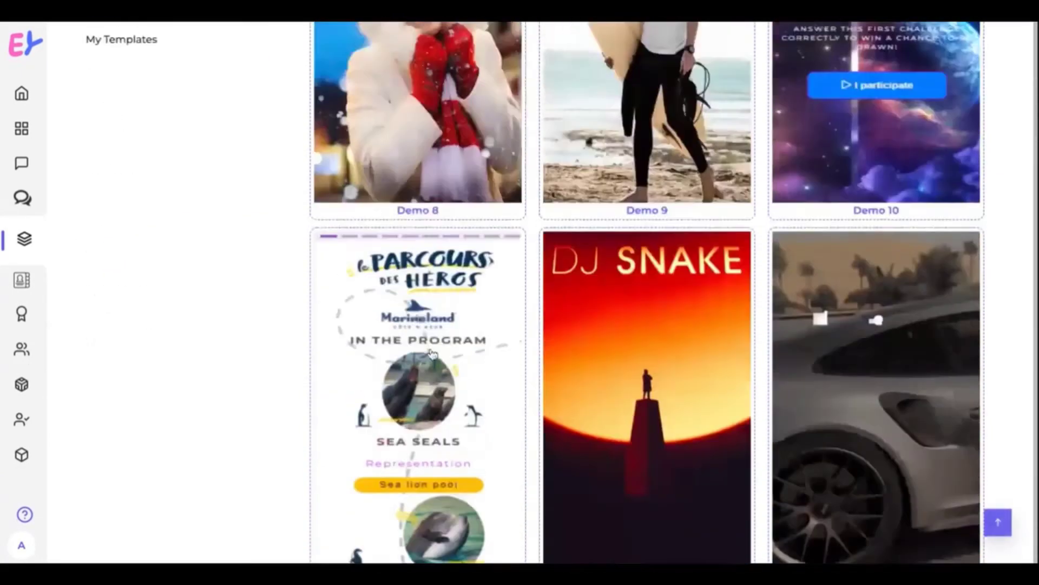
{"action": "scroll", "coordinate": [324, 285], "scroll_direction": "up", "scroll_amount": 3}
{"action": "left_click", "coordinate": [118, 112]}
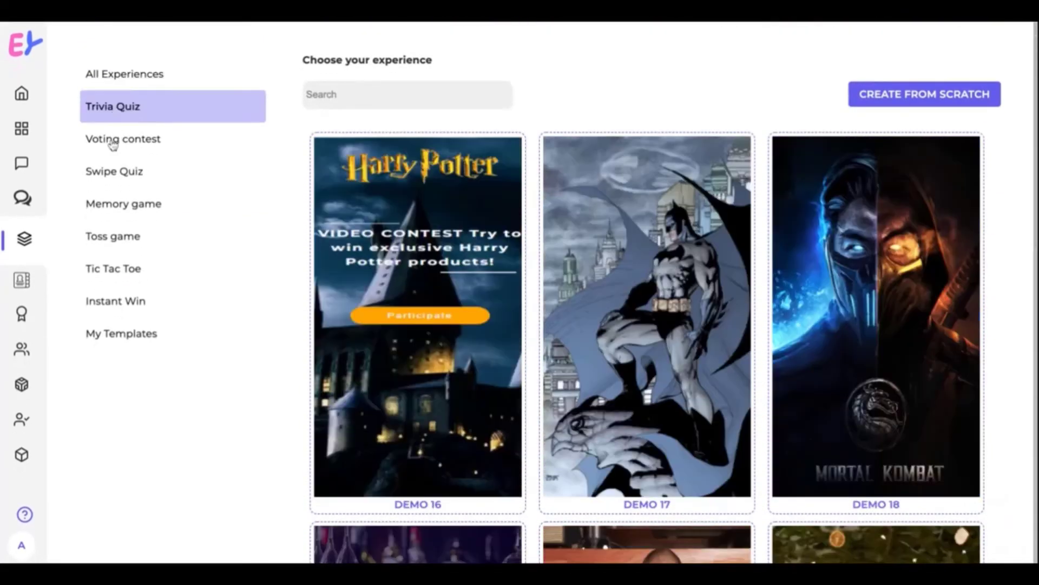
{"action": "left_click", "coordinate": [110, 141]}
{"action": "left_click", "coordinate": [109, 170]}
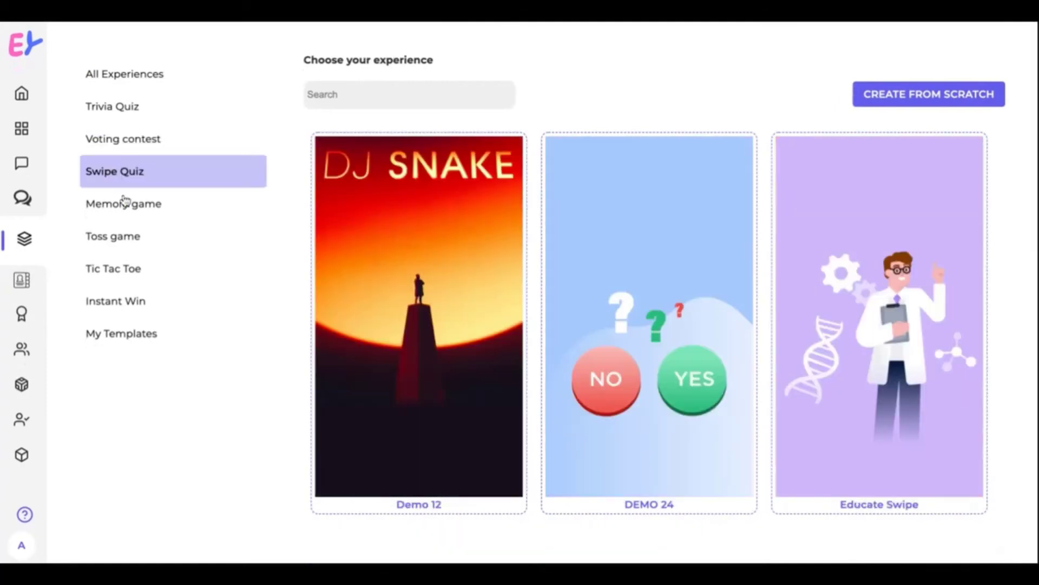
{"action": "left_click", "coordinate": [112, 209]}
{"action": "left_click", "coordinate": [108, 240]}
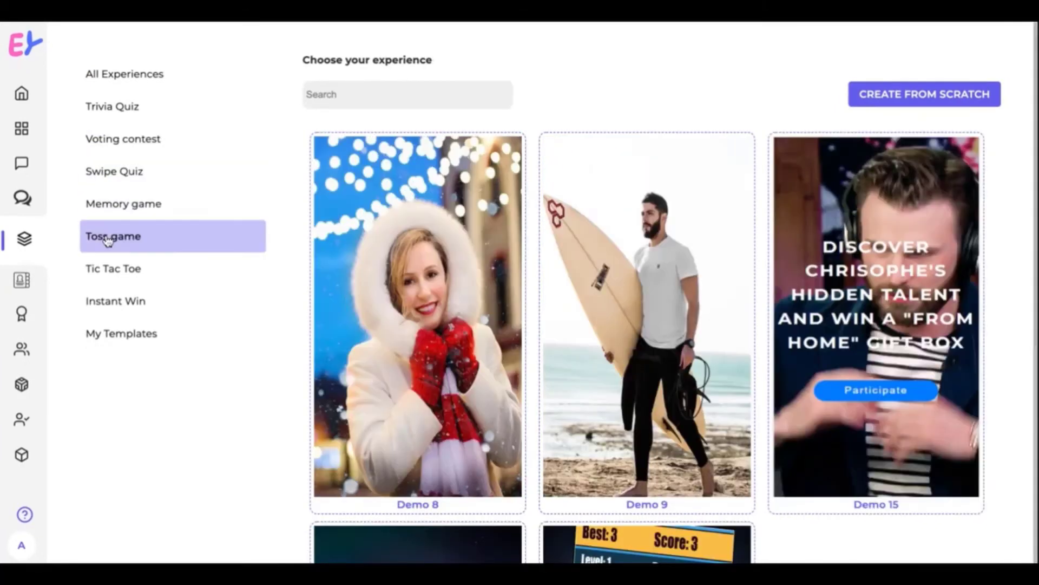
{"action": "left_click", "coordinate": [117, 278]}
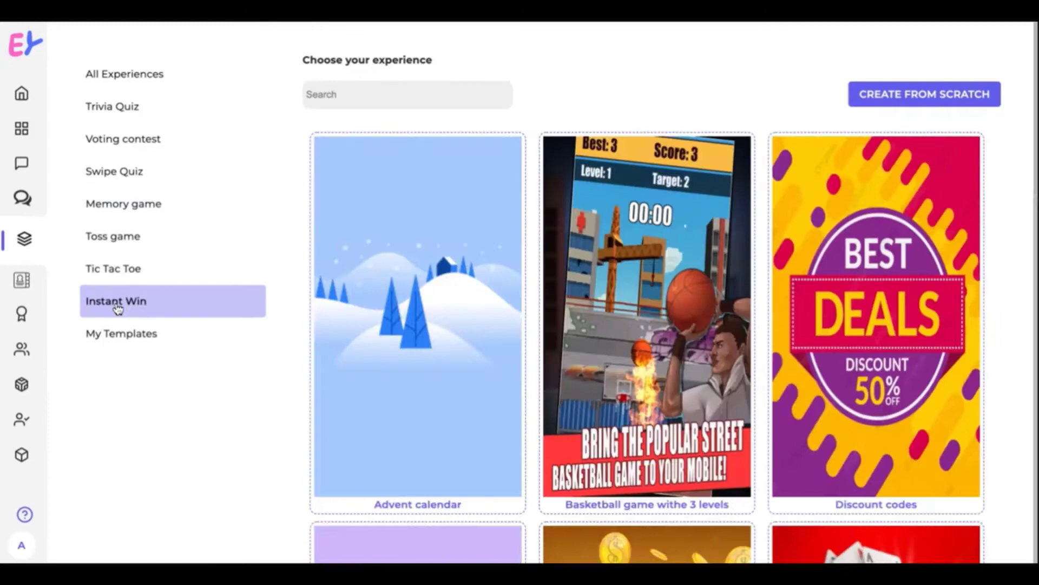
{"action": "scroll", "coordinate": [339, 412], "scroll_direction": "down", "scroll_amount": 3}
{"action": "scroll", "coordinate": [339, 411], "scroll_direction": "down", "scroll_amount": 2}
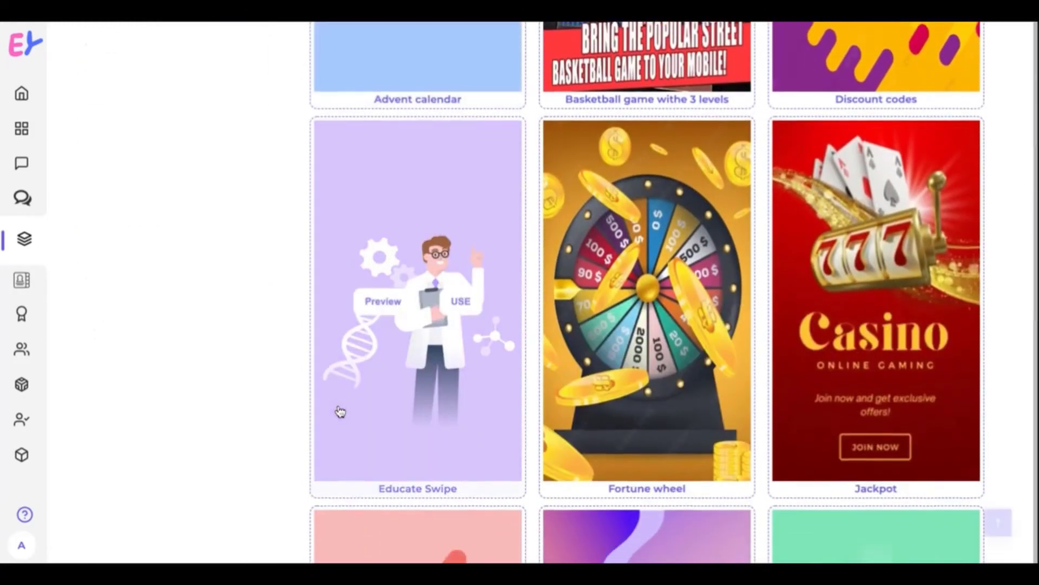
{"action": "scroll", "coordinate": [340, 412], "scroll_direction": "down", "scroll_amount": 3}
{"action": "scroll", "coordinate": [339, 411], "scroll_direction": "down", "scroll_amount": 5}
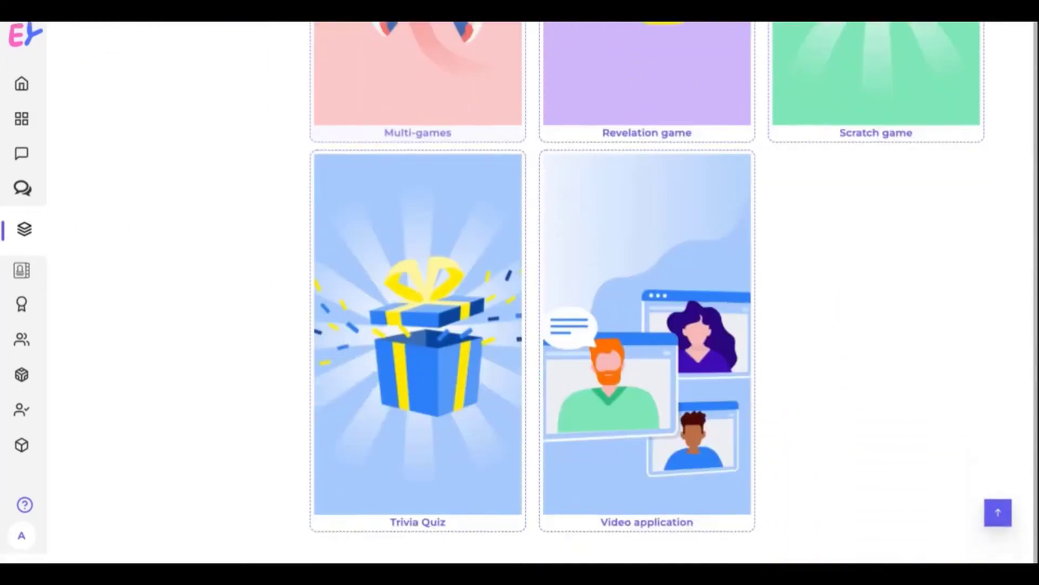
{"action": "scroll", "coordinate": [339, 411], "scroll_direction": "up", "scroll_amount": 9}
{"action": "scroll", "coordinate": [340, 411], "scroll_direction": "up", "scroll_amount": 5}
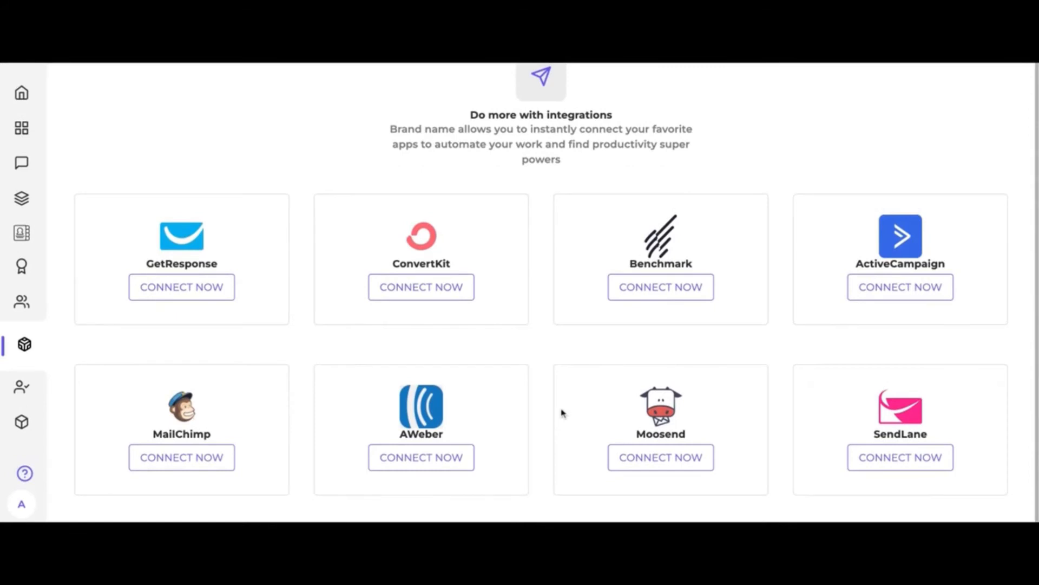
{"action": "scroll", "coordinate": [302, 198], "scroll_direction": "up", "scroll_amount": 1}
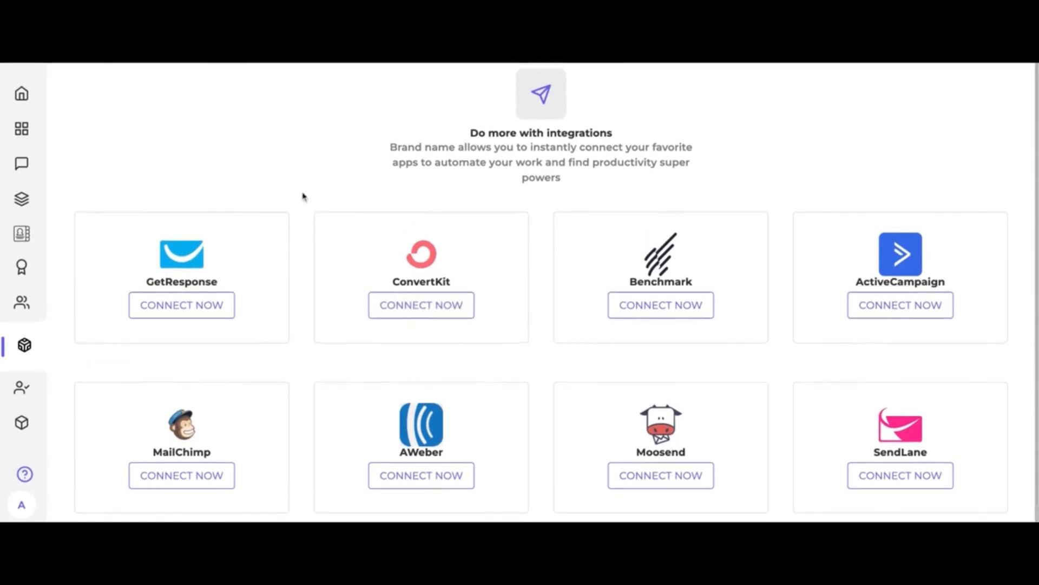
- Preview and close the ConvertKit and GetResponse connection forms
{"action": "left_click", "coordinate": [403, 309]}
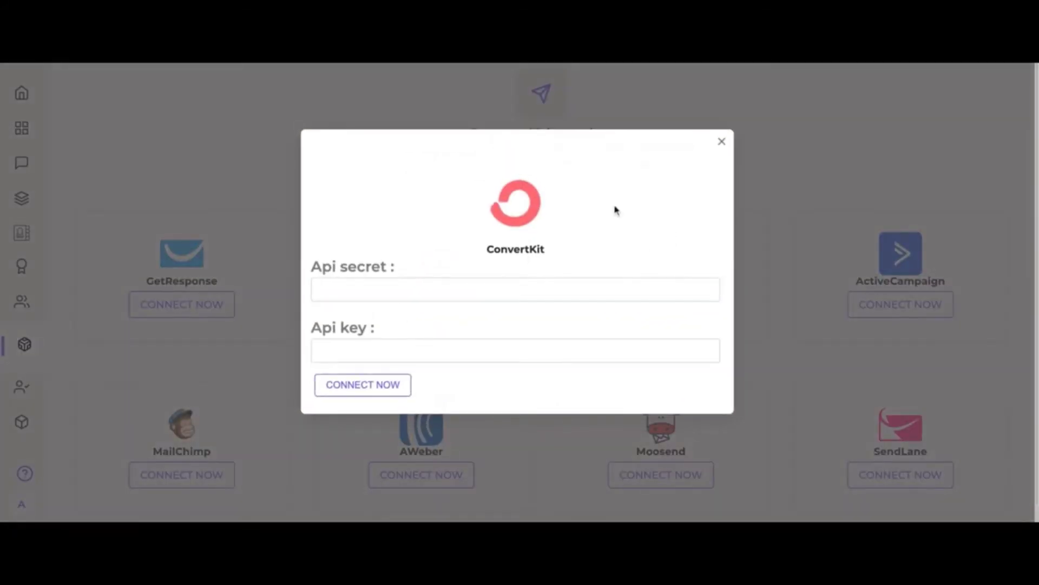
{"action": "left_click", "coordinate": [718, 147]}
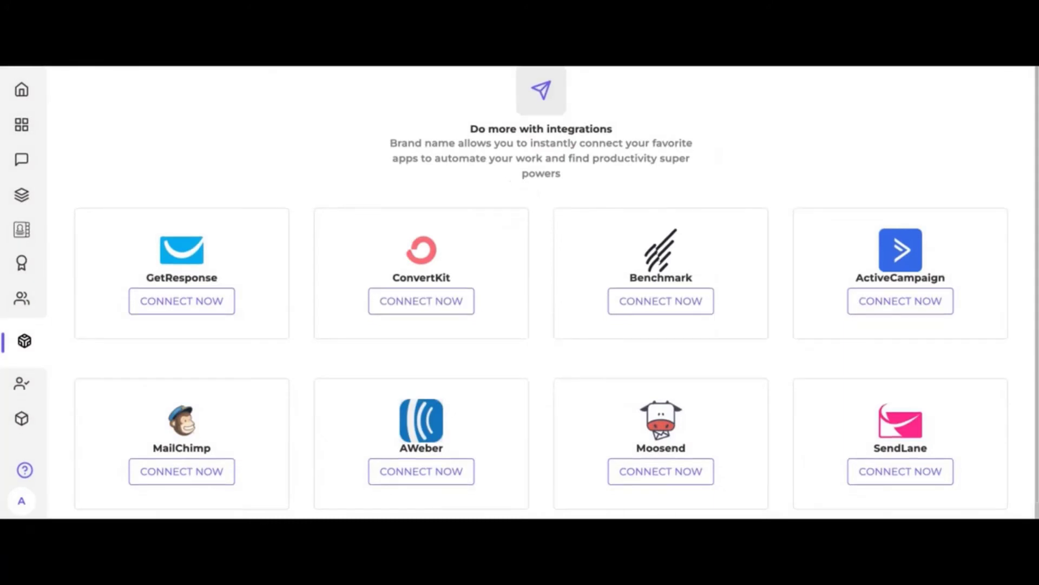
{"action": "left_click", "coordinate": [199, 303]}
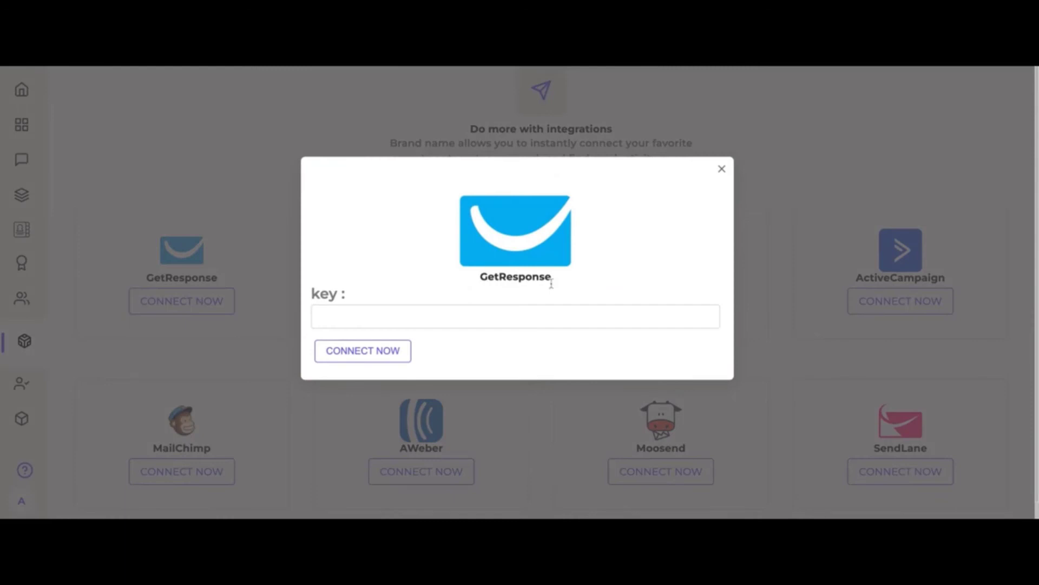
{"action": "left_click", "coordinate": [720, 170]}
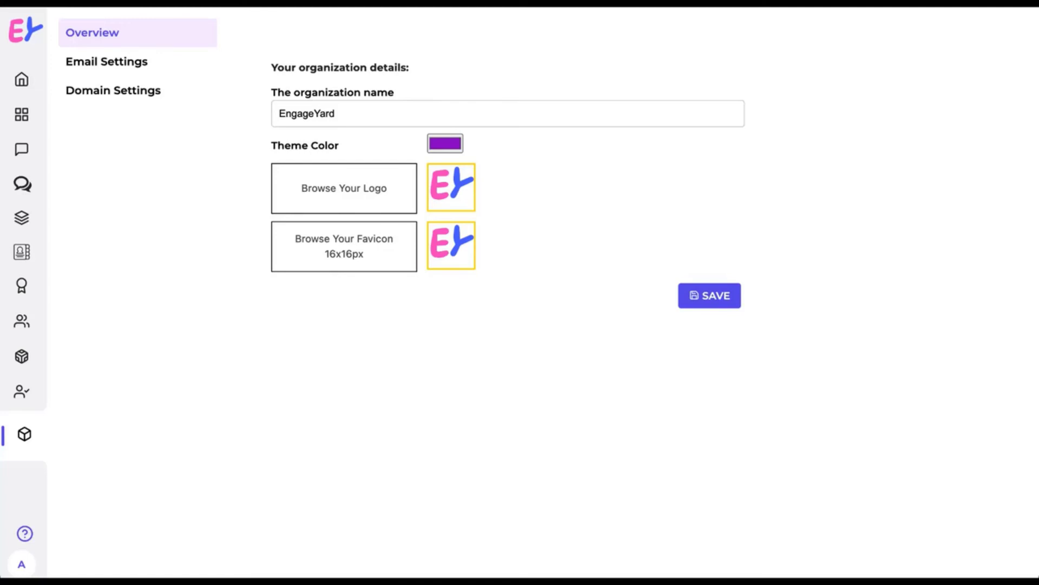
- View the white-label email server settings, then switch to the Fast Pass upgrade page
{"action": "left_click", "coordinate": [106, 61]}
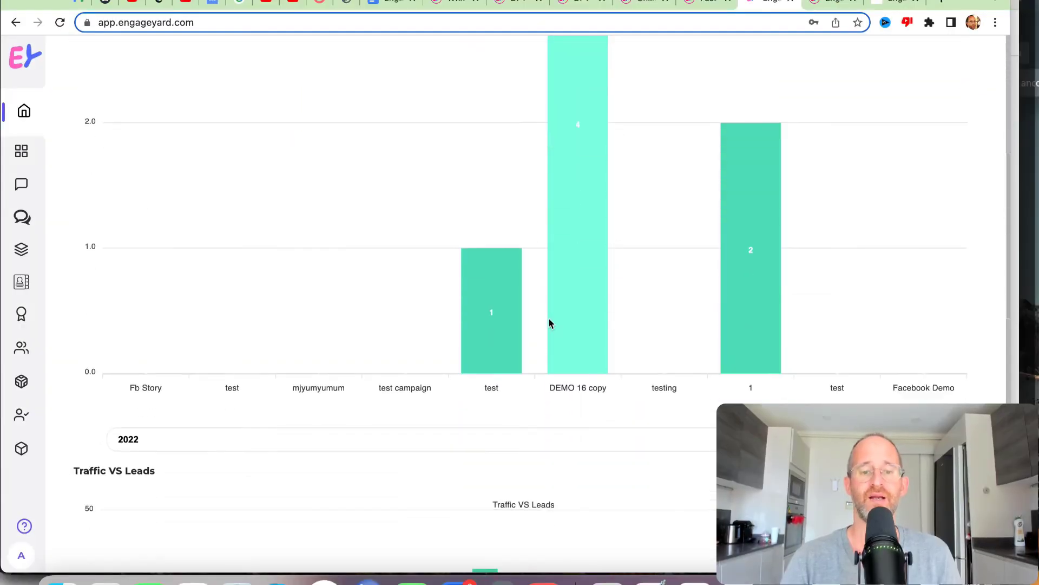
{"action": "scroll", "coordinate": [549, 322], "scroll_direction": "down", "scroll_amount": 4}
{"action": "scroll", "coordinate": [549, 321], "scroll_direction": "up", "scroll_amount": 2}
{"action": "scroll", "coordinate": [549, 322], "scroll_direction": "up", "scroll_amount": 6}
{"action": "scroll", "coordinate": [549, 322], "scroll_direction": "up", "scroll_amount": 2}
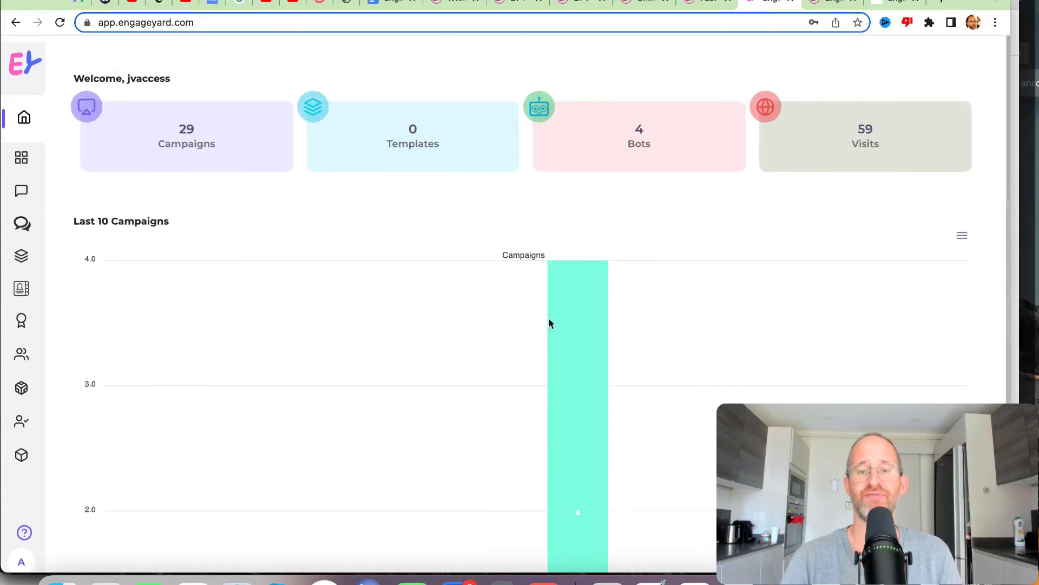
{"action": "left_click", "coordinate": [711, 3]}
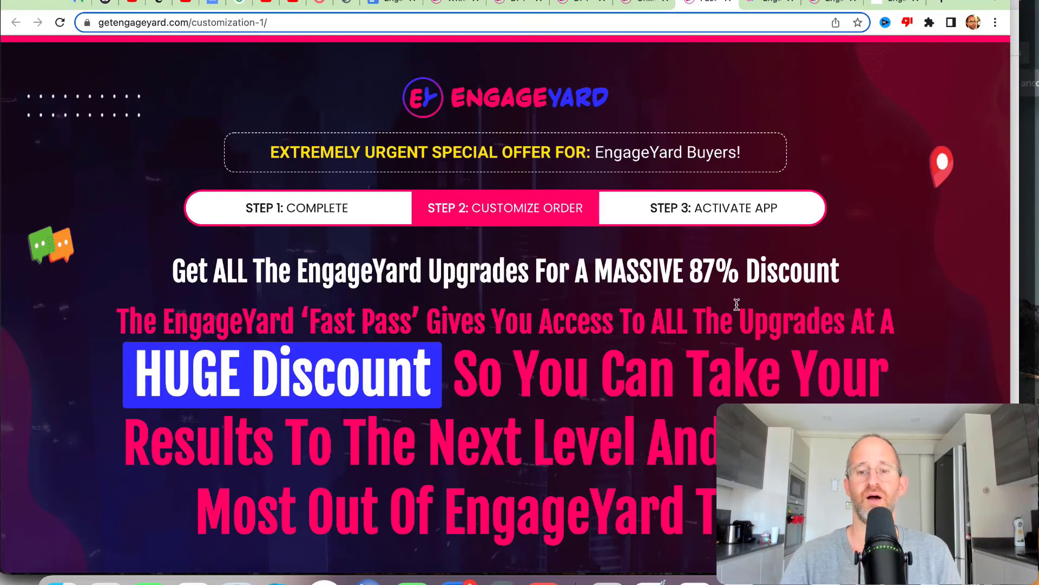
{"action": "scroll", "coordinate": [720, 329], "scroll_direction": "down", "scroll_amount": 2}
{"action": "scroll", "coordinate": [719, 328], "scroll_direction": "down", "scroll_amount": 3}
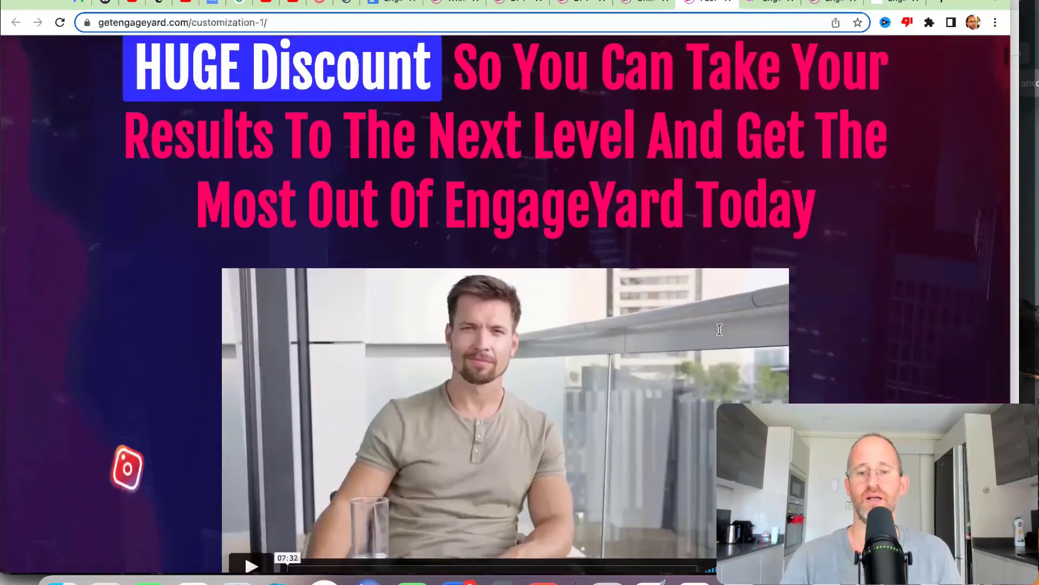
{"action": "scroll", "coordinate": [719, 330], "scroll_direction": "down", "scroll_amount": 4}
{"action": "scroll", "coordinate": [720, 331], "scroll_direction": "down", "scroll_amount": 1}
{"action": "scroll", "coordinate": [719, 333], "scroll_direction": "down", "scroll_amount": 2}
{"action": "scroll", "coordinate": [720, 333], "scroll_direction": "down", "scroll_amount": 4}
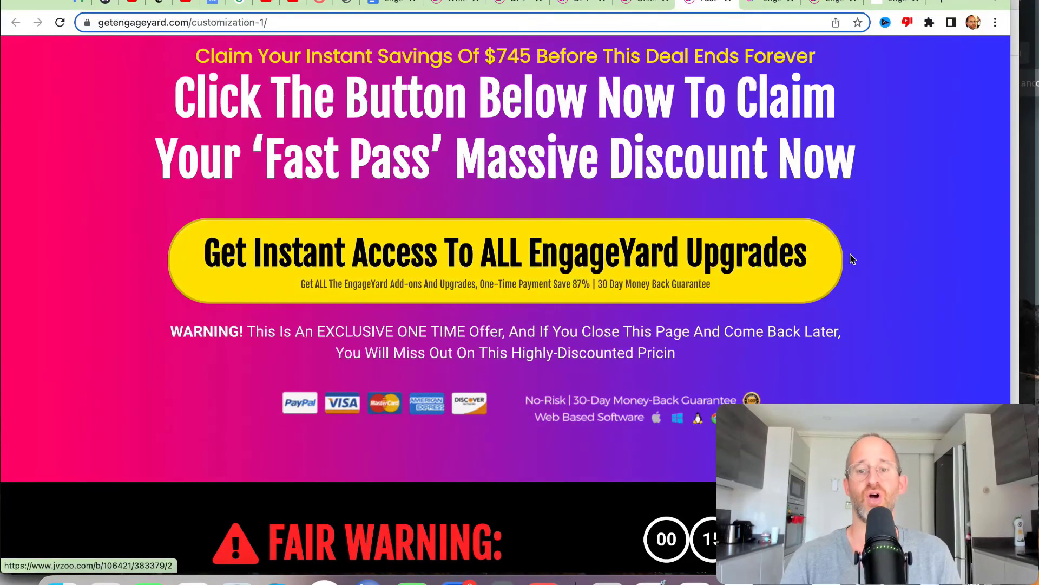
{"action": "scroll", "coordinate": [851, 260], "scroll_direction": "down", "scroll_amount": 3}
{"action": "scroll", "coordinate": [852, 259], "scroll_direction": "up", "scroll_amount": 1}
{"action": "scroll", "coordinate": [851, 259], "scroll_direction": "up", "scroll_amount": 1}
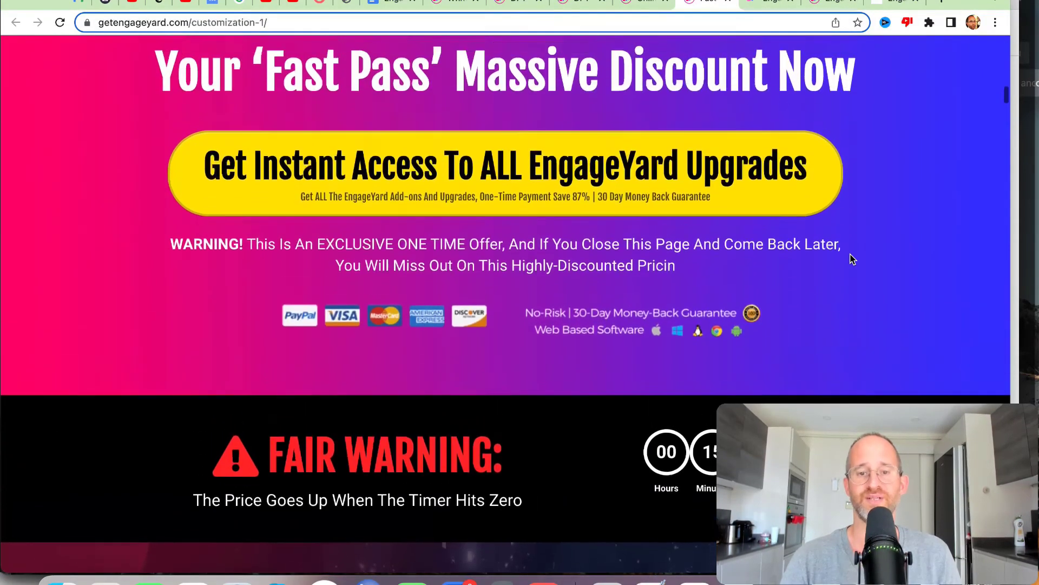
{"action": "scroll", "coordinate": [852, 260], "scroll_direction": "down", "scroll_amount": 6}
{"action": "scroll", "coordinate": [852, 258], "scroll_direction": "down", "scroll_amount": 3}
{"action": "scroll", "coordinate": [851, 259], "scroll_direction": "down", "scroll_amount": 2}
{"action": "scroll", "coordinate": [852, 260], "scroll_direction": "down", "scroll_amount": 3}
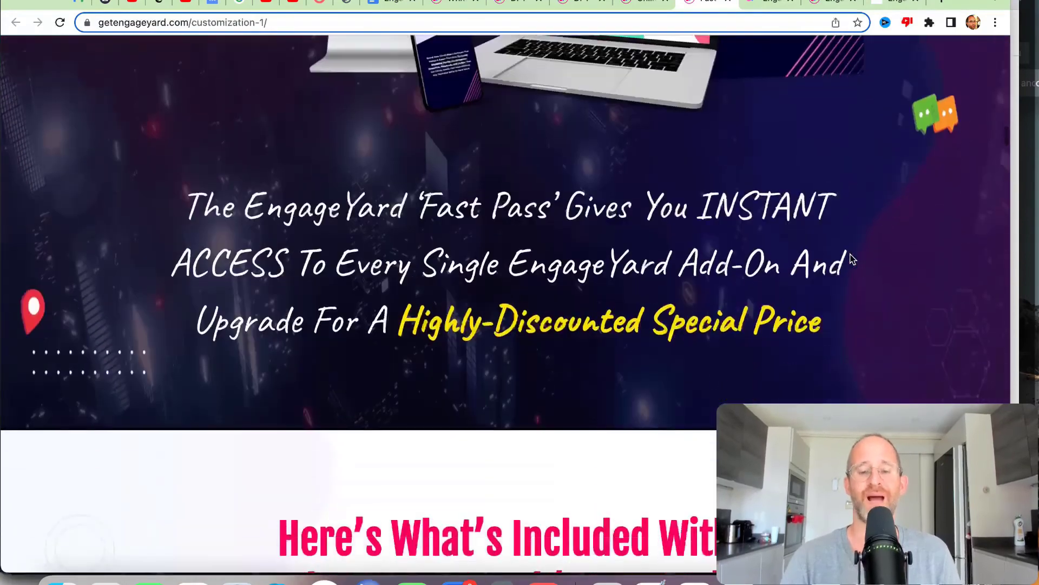
{"action": "scroll", "coordinate": [852, 259], "scroll_direction": "down", "scroll_amount": 1}
{"action": "scroll", "coordinate": [852, 259], "scroll_direction": "down", "scroll_amount": 1}
{"action": "scroll", "coordinate": [852, 259], "scroll_direction": "down", "scroll_amount": 1}
{"action": "scroll", "coordinate": [852, 260], "scroll_direction": "down", "scroll_amount": 2}
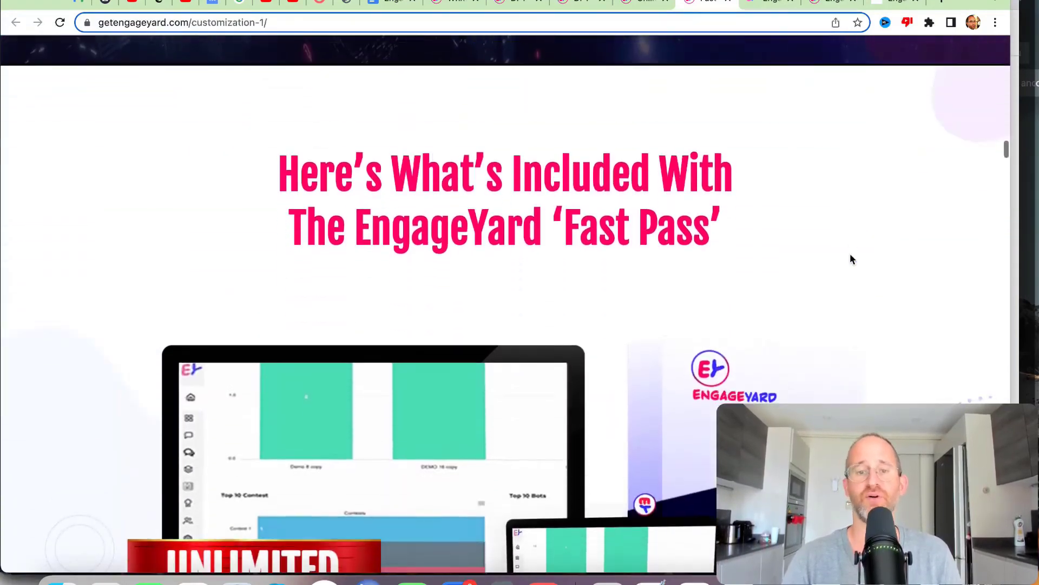
{"action": "scroll", "coordinate": [852, 259], "scroll_direction": "down", "scroll_amount": 6}
{"action": "scroll", "coordinate": [851, 259], "scroll_direction": "down", "scroll_amount": 1}
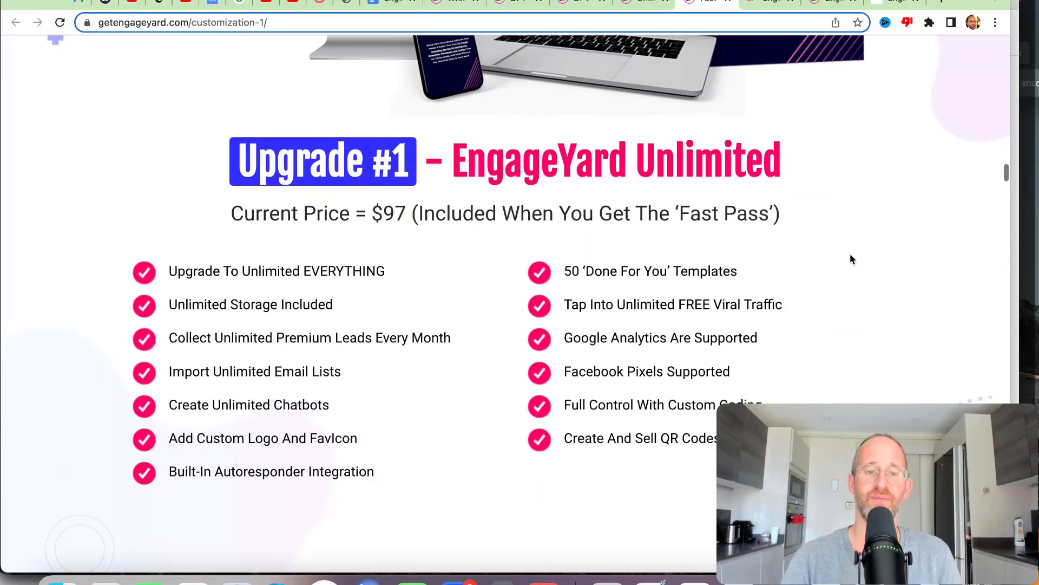
{"action": "scroll", "coordinate": [852, 259], "scroll_direction": "down", "scroll_amount": 3}
{"action": "scroll", "coordinate": [852, 258], "scroll_direction": "down", "scroll_amount": 3}
{"action": "scroll", "coordinate": [852, 259], "scroll_direction": "down", "scroll_amount": 8}
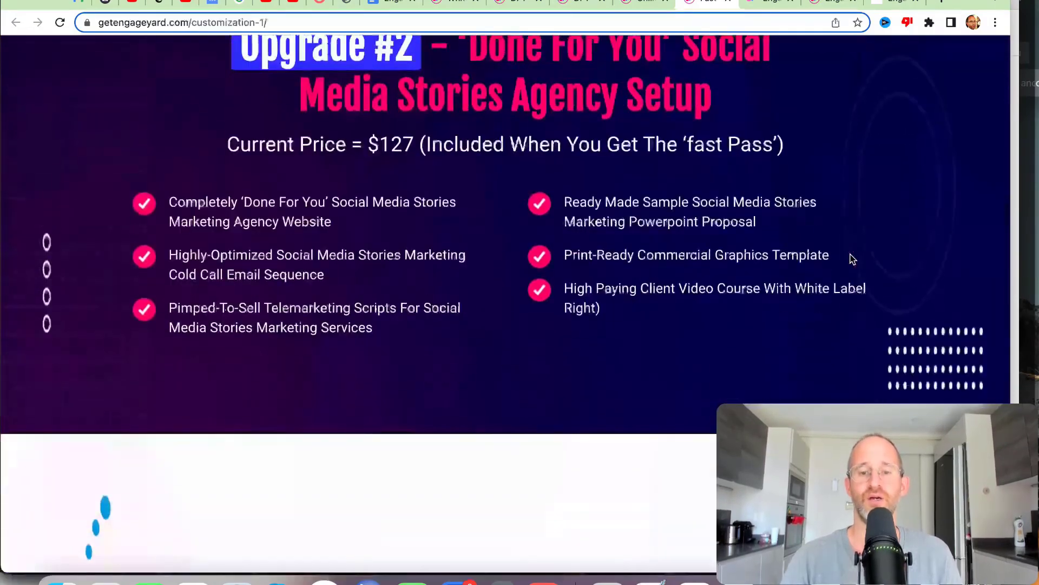
{"action": "scroll", "coordinate": [852, 259], "scroll_direction": "up", "scroll_amount": 3}
{"action": "scroll", "coordinate": [852, 259], "scroll_direction": "down", "scroll_amount": 5}
{"action": "scroll", "coordinate": [852, 260], "scroll_direction": "down", "scroll_amount": 4}
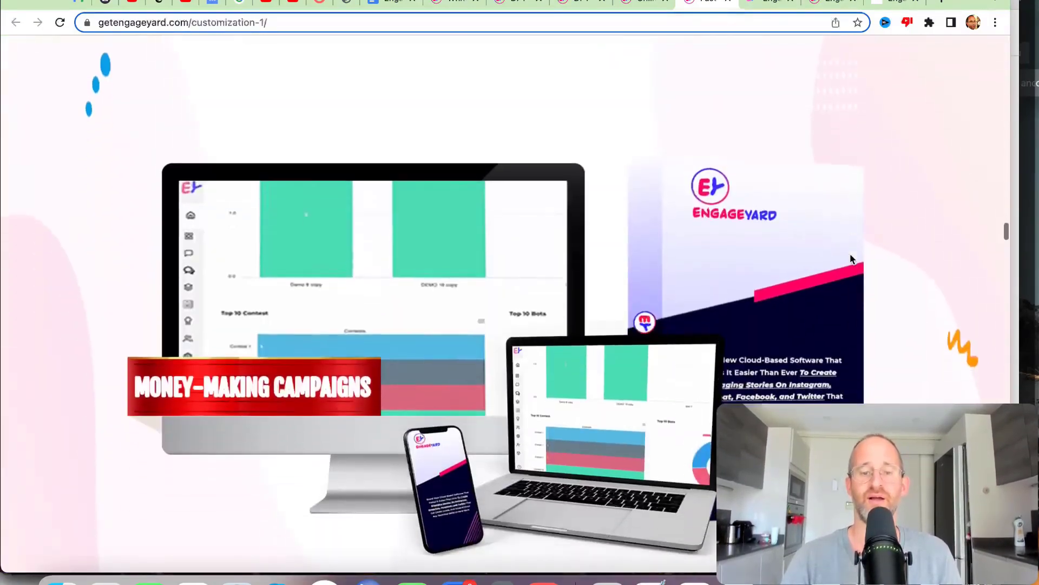
{"action": "scroll", "coordinate": [852, 259], "scroll_direction": "down", "scroll_amount": 4}
{"action": "scroll", "coordinate": [851, 259], "scroll_direction": "down", "scroll_amount": 1}
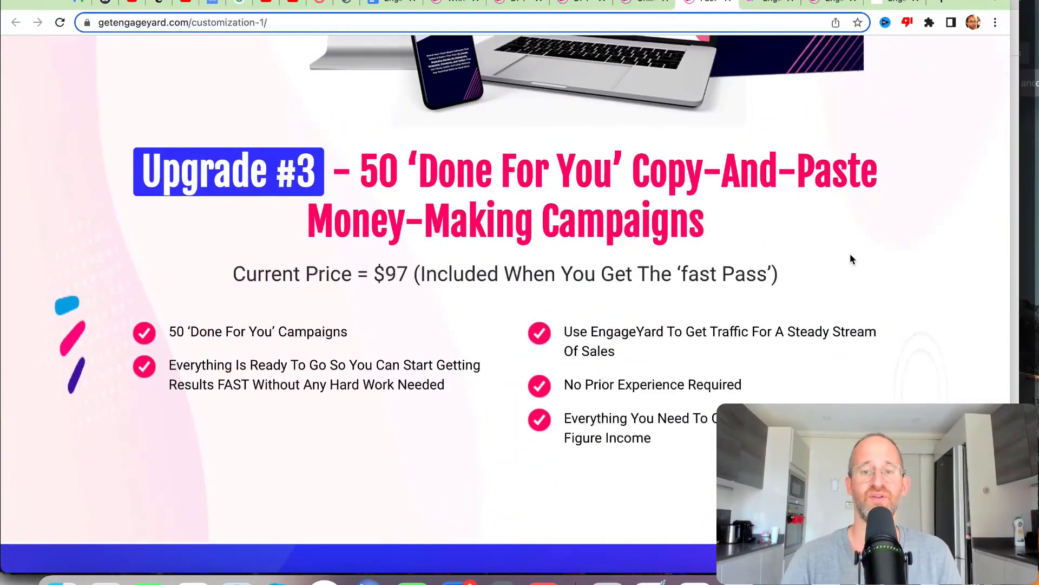
{"action": "scroll", "coordinate": [850, 258], "scroll_direction": "down", "scroll_amount": 6}
{"action": "scroll", "coordinate": [851, 258], "scroll_direction": "down", "scroll_amount": 3}
{"action": "scroll", "coordinate": [850, 259], "scroll_direction": "down", "scroll_amount": 2}
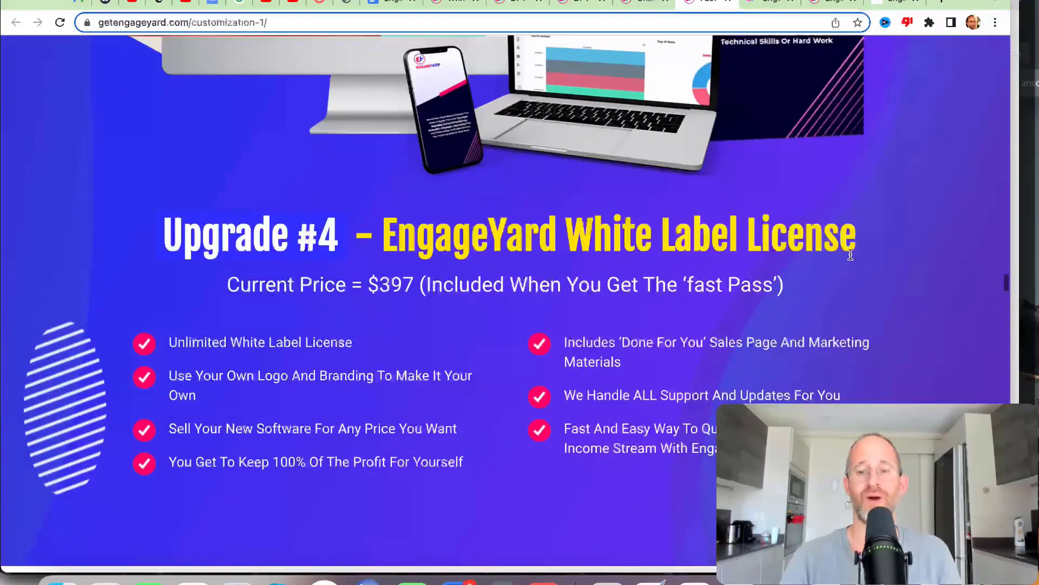
{"action": "scroll", "coordinate": [850, 258], "scroll_direction": "down", "scroll_amount": 5}
{"action": "scroll", "coordinate": [850, 259], "scroll_direction": "down", "scroll_amount": 5}
{"action": "scroll", "coordinate": [850, 259], "scroll_direction": "down", "scroll_amount": 1}
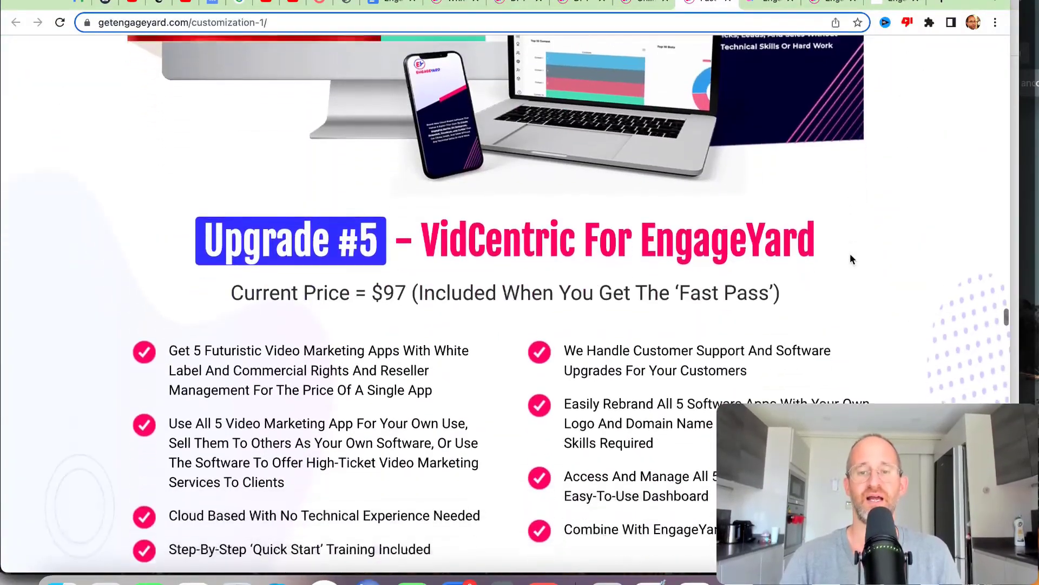
{"action": "scroll", "coordinate": [772, 216], "scroll_direction": "down", "scroll_amount": 1}
{"action": "scroll", "coordinate": [640, 144], "scroll_direction": "down", "scroll_amount": 2}
{"action": "scroll", "coordinate": [641, 145], "scroll_direction": "down", "scroll_amount": 5}
{"action": "scroll", "coordinate": [641, 145], "scroll_direction": "down", "scroll_amount": 4}
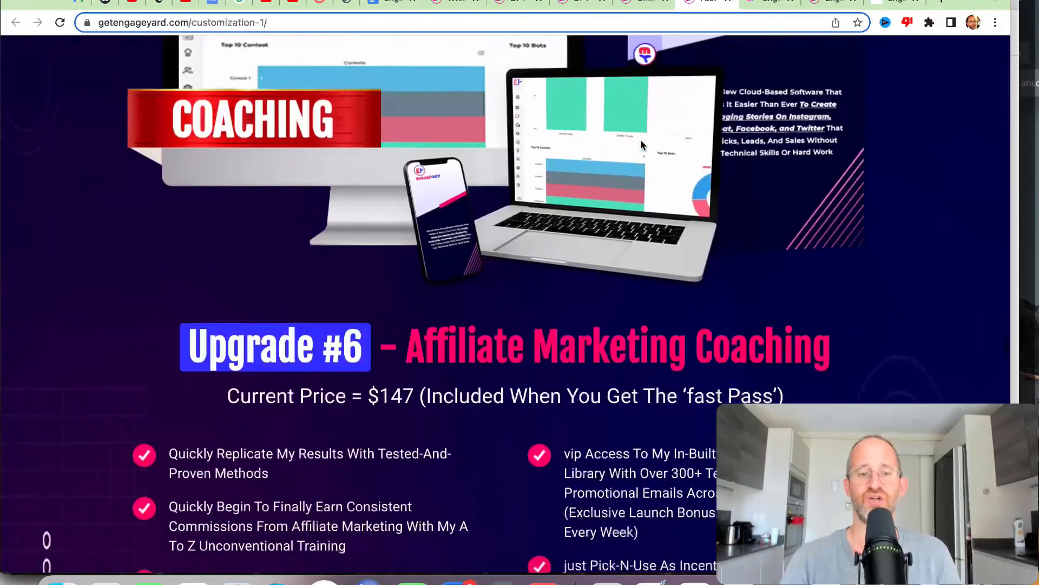
{"action": "scroll", "coordinate": [641, 145], "scroll_direction": "down", "scroll_amount": 4}
{"action": "scroll", "coordinate": [641, 146], "scroll_direction": "up", "scroll_amount": 4}
{"action": "scroll", "coordinate": [640, 146], "scroll_direction": "down", "scroll_amount": 6}
{"action": "scroll", "coordinate": [642, 144], "scroll_direction": "down", "scroll_amount": 5}
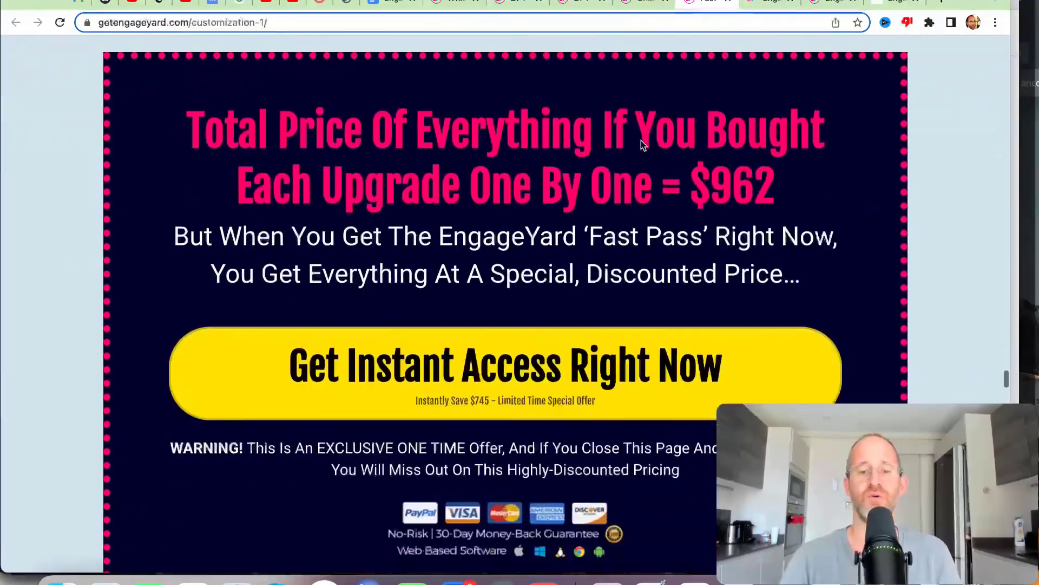
{"action": "scroll", "coordinate": [642, 144], "scroll_direction": "down", "scroll_amount": 5}
{"action": "scroll", "coordinate": [642, 144], "scroll_direction": "down", "scroll_amount": 4}
{"action": "scroll", "coordinate": [642, 143], "scroll_direction": "down", "scroll_amount": 3}
{"action": "scroll", "coordinate": [641, 140], "scroll_direction": "down", "scroll_amount": 5}
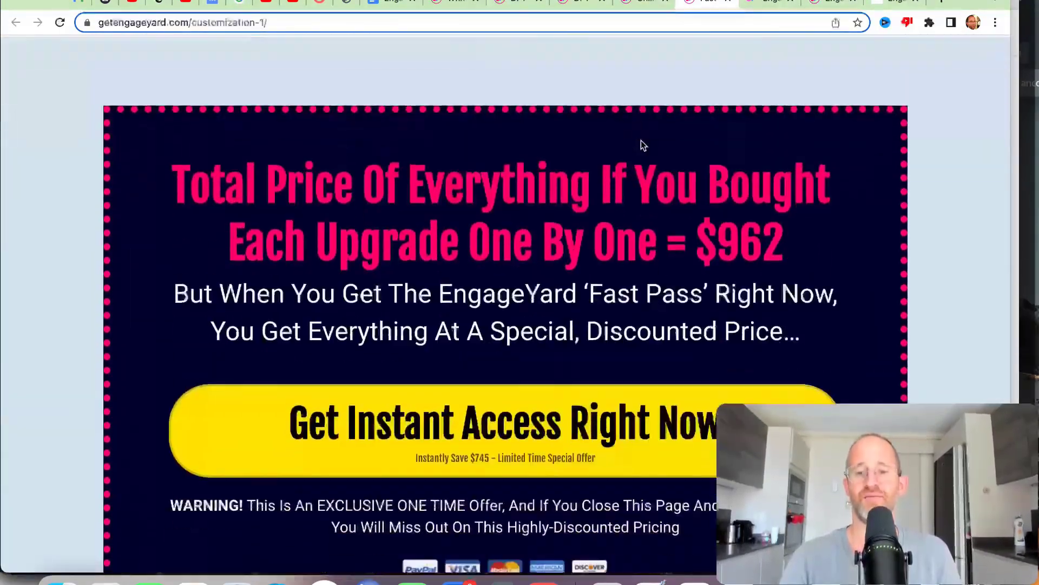
{"action": "scroll", "coordinate": [640, 140], "scroll_direction": "down", "scroll_amount": 5}
{"action": "scroll", "coordinate": [641, 141], "scroll_direction": "down", "scroll_amount": 5}
{"action": "scroll", "coordinate": [641, 144], "scroll_direction": "down", "scroll_amount": 5}
{"action": "scroll", "coordinate": [641, 141], "scroll_direction": "up", "scroll_amount": 1}
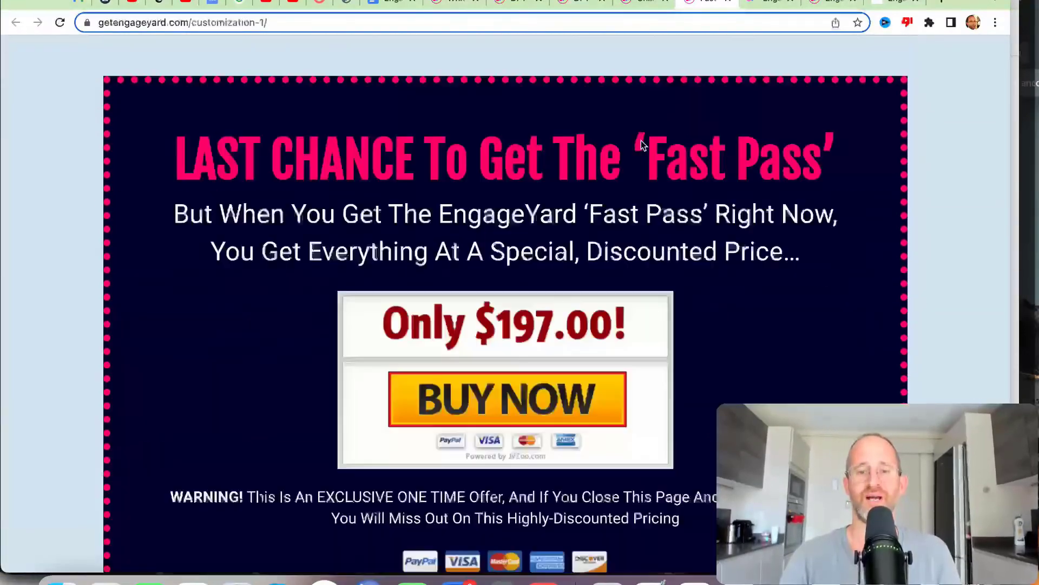
{"action": "scroll", "coordinate": [640, 141], "scroll_direction": "up", "scroll_amount": 3}
- Skim the Unlimited Access and Social Media Stories Agency upgrade pages
{"action": "left_click", "coordinate": [646, 4]}
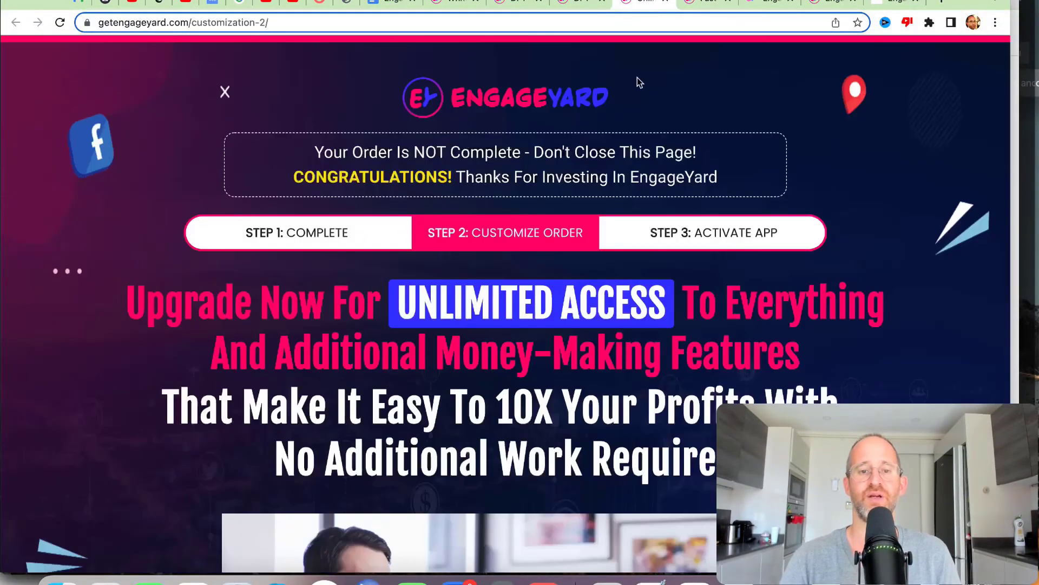
{"action": "scroll", "coordinate": [633, 382], "scroll_direction": "down", "scroll_amount": 1}
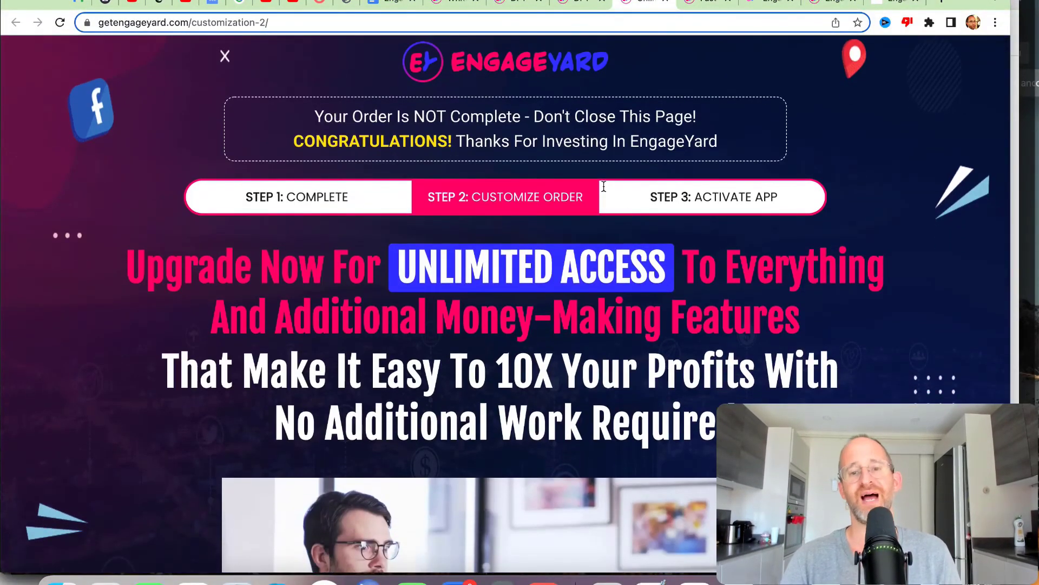
{"action": "scroll", "coordinate": [662, 377], "scroll_direction": "down", "scroll_amount": 2}
{"action": "scroll", "coordinate": [526, 257], "scroll_direction": "down", "scroll_amount": 4}
{"action": "scroll", "coordinate": [526, 256], "scroll_direction": "down", "scroll_amount": 2}
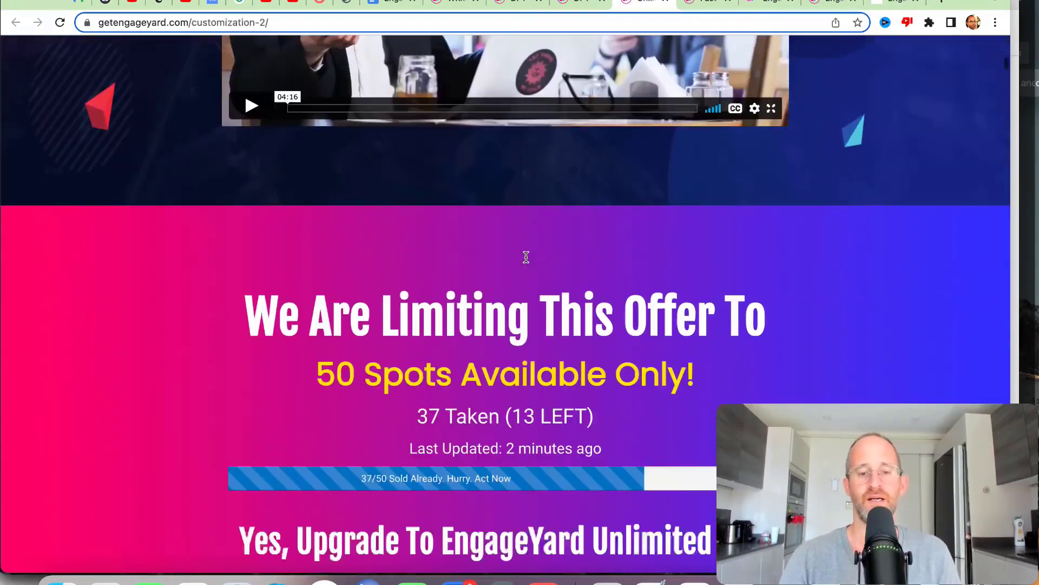
{"action": "scroll", "coordinate": [526, 257], "scroll_direction": "down", "scroll_amount": 2}
{"action": "scroll", "coordinate": [527, 258], "scroll_direction": "down", "scroll_amount": 3}
{"action": "scroll", "coordinate": [527, 258], "scroll_direction": "up", "scroll_amount": 10}
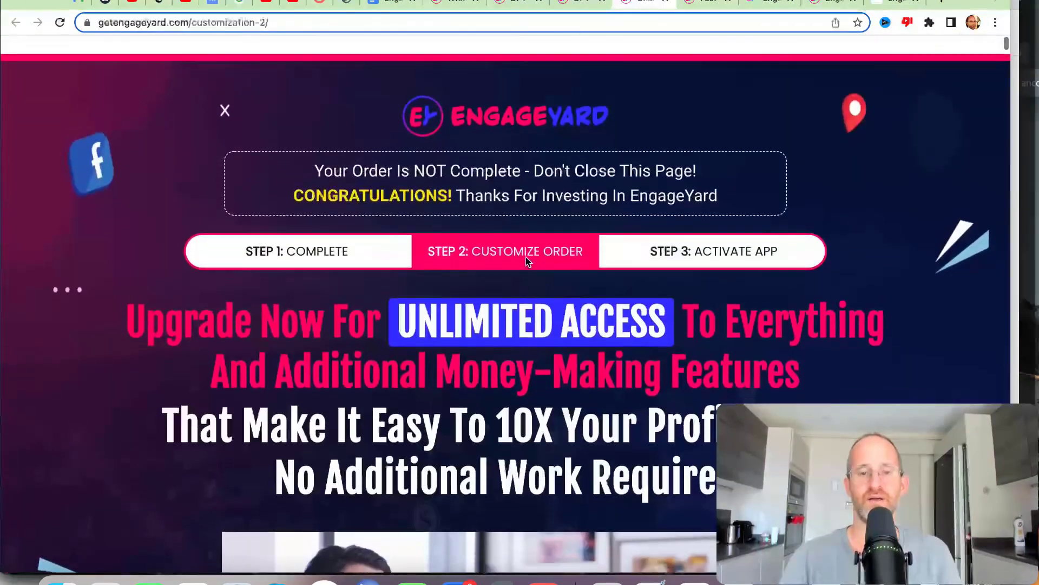
{"action": "left_click", "coordinate": [588, 3]}
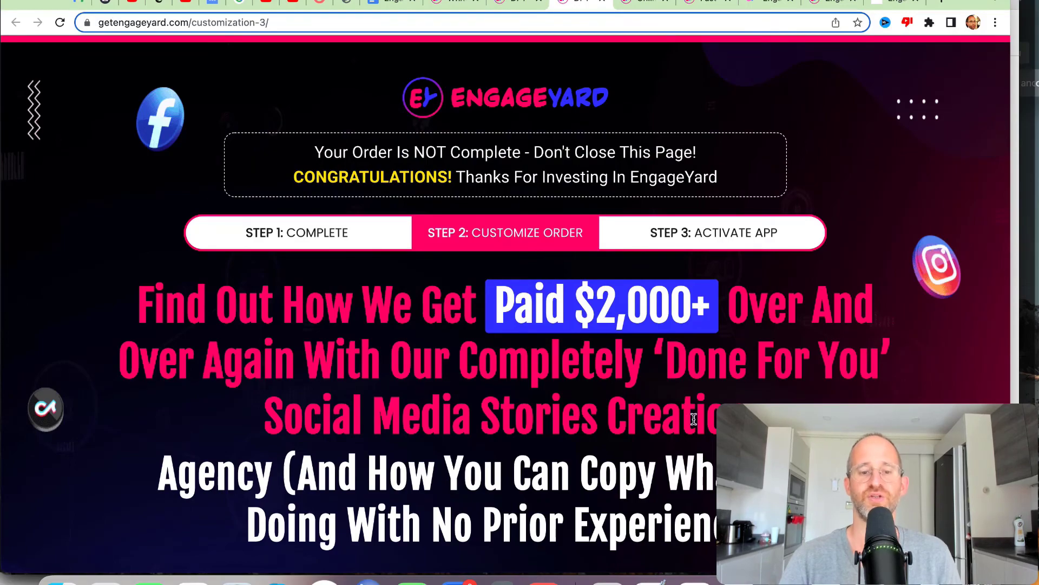
{"action": "scroll", "coordinate": [641, 338], "scroll_direction": "down", "scroll_amount": 5}
{"action": "scroll", "coordinate": [641, 335], "scroll_direction": "down", "scroll_amount": 15}
{"action": "scroll", "coordinate": [641, 334], "scroll_direction": "up", "scroll_amount": 15}
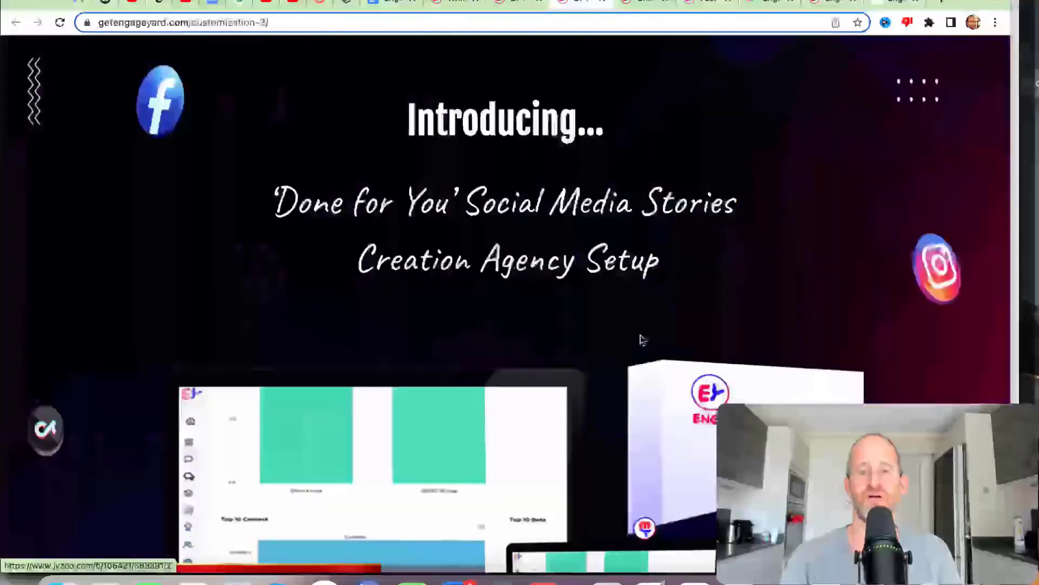
{"action": "scroll", "coordinate": [641, 334], "scroll_direction": "down", "scroll_amount": 5}
{"action": "scroll", "coordinate": [640, 334], "scroll_direction": "down", "scroll_amount": 3}
{"action": "scroll", "coordinate": [641, 334], "scroll_direction": "down", "scroll_amount": 7}
{"action": "scroll", "coordinate": [641, 339], "scroll_direction": "down", "scroll_amount": 2}
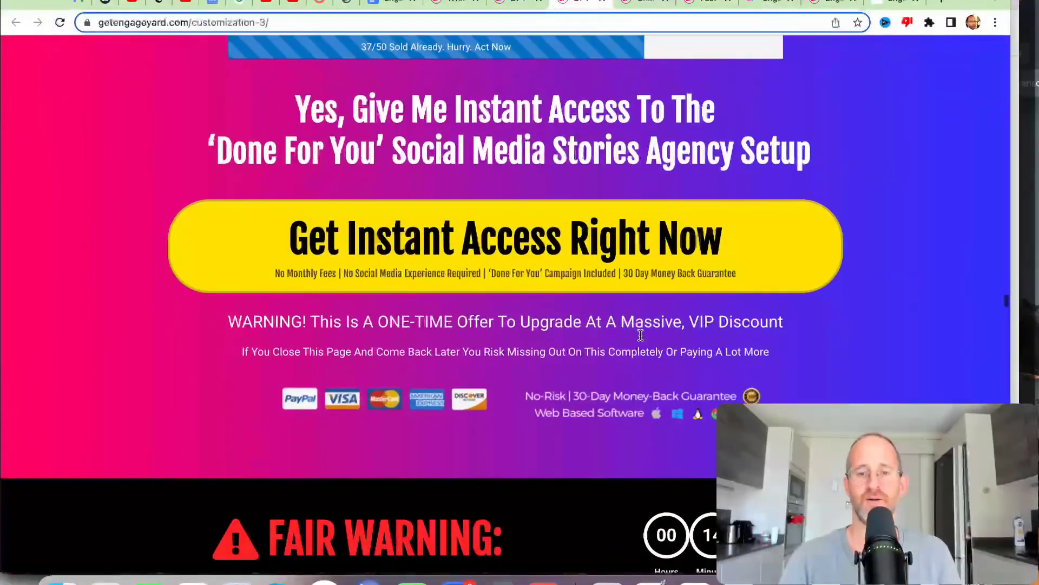
{"action": "scroll", "coordinate": [641, 339], "scroll_direction": "down", "scroll_amount": 10}
- Review the Done-For-You campaigns and White Label license pages, then return to the Mike From Maine review
{"action": "left_click", "coordinate": [513, 3]}
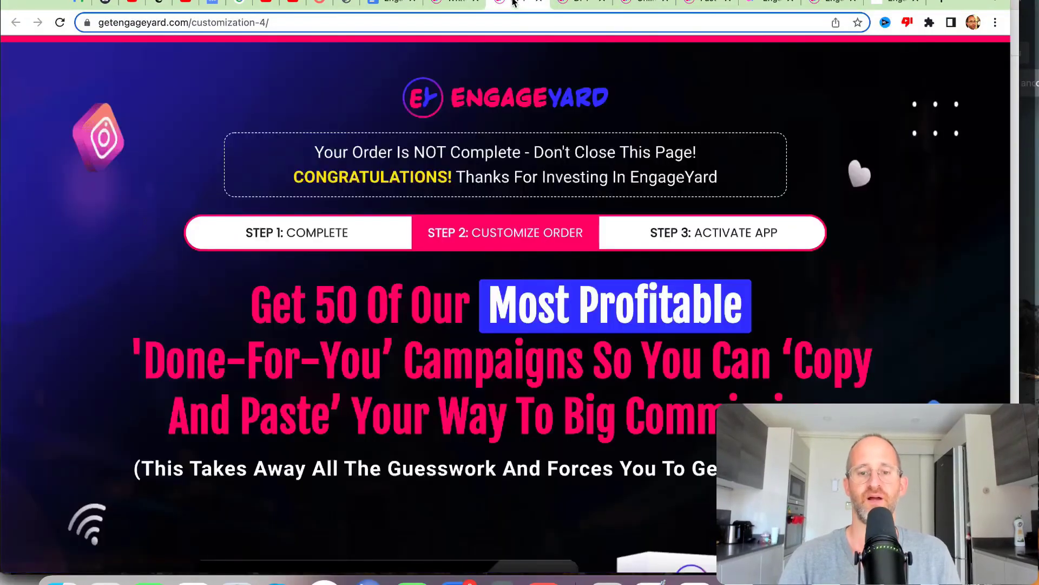
{"action": "scroll", "coordinate": [624, 436], "scroll_direction": "down", "scroll_amount": 3}
{"action": "scroll", "coordinate": [624, 433], "scroll_direction": "down", "scroll_amount": 5}
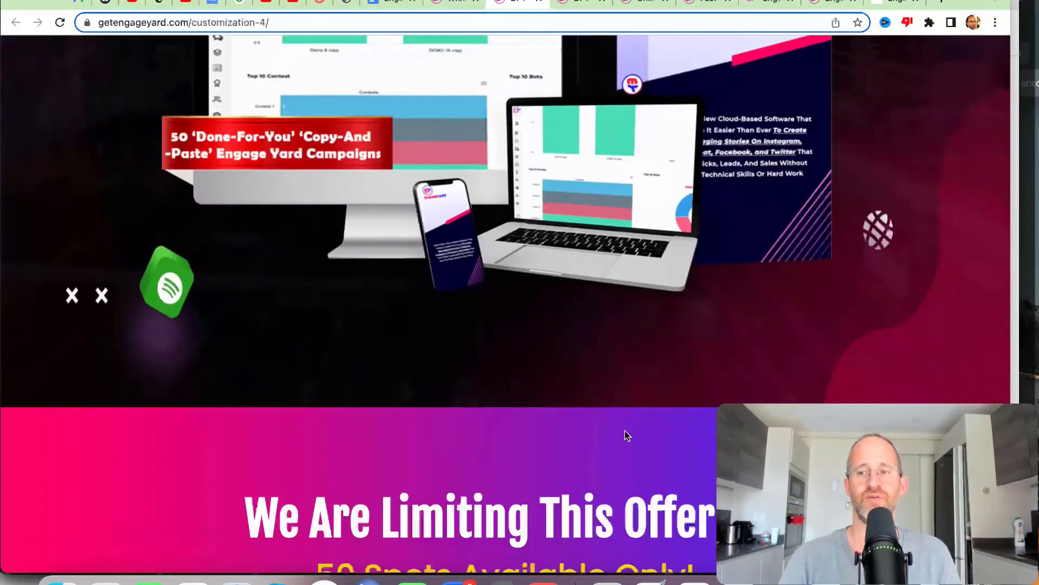
{"action": "scroll", "coordinate": [970, 123], "scroll_direction": "down", "scroll_amount": 5}
{"action": "left_click_drag", "start_coordinate": [1004, 101], "coordinate": [1005, 104]}
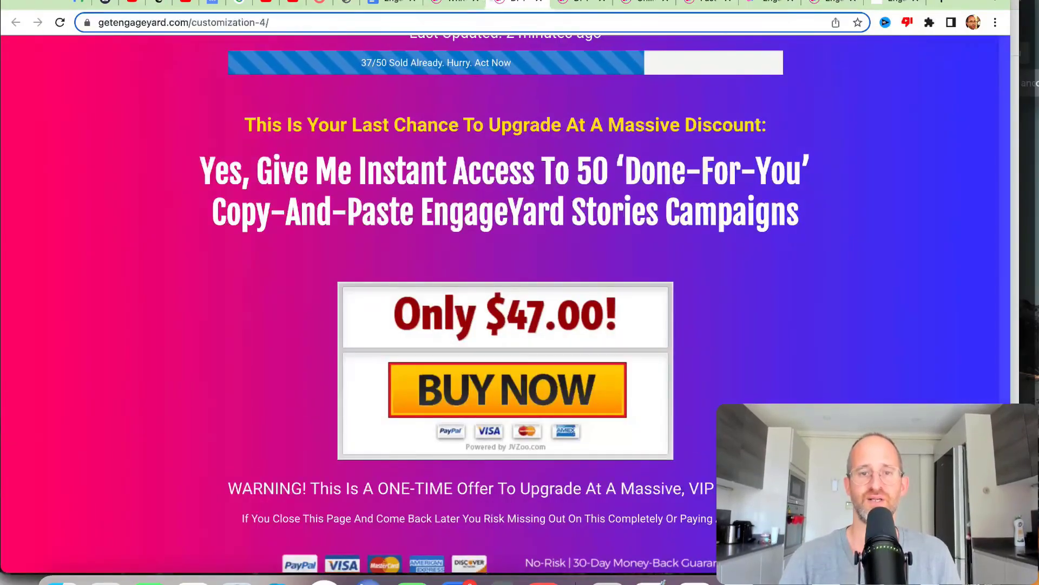
{"action": "left_click", "coordinate": [454, 3]}
{"action": "scroll", "coordinate": [590, 331], "scroll_direction": "down", "scroll_amount": 5}
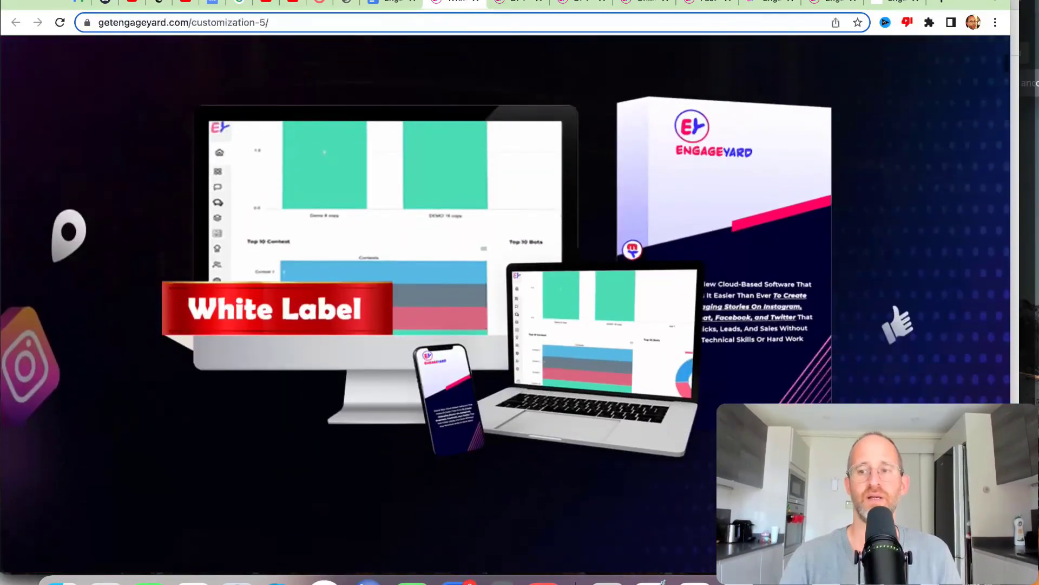
{"action": "scroll", "coordinate": [812, 244], "scroll_direction": "down", "scroll_amount": 2}
{"action": "scroll", "coordinate": [1004, 86], "scroll_direction": "down", "scroll_amount": 10}
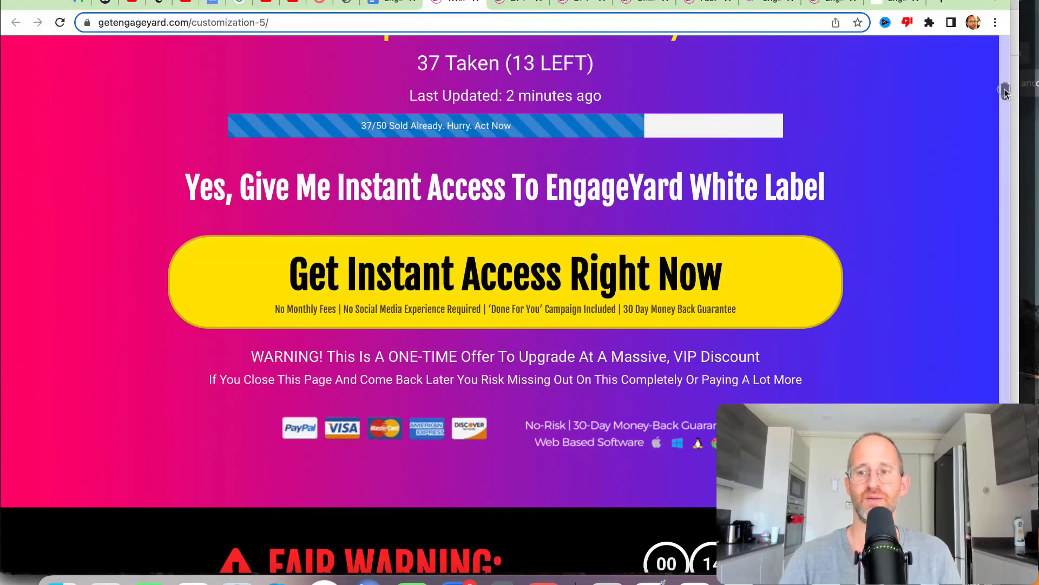
{"action": "scroll", "coordinate": [1005, 86], "scroll_direction": "up", "scroll_amount": 3}
{"action": "scroll", "coordinate": [1005, 86], "scroll_direction": "down", "scroll_amount": 6}
{"action": "scroll", "coordinate": [1004, 86], "scroll_direction": "up", "scroll_amount": 6}
{"action": "scroll", "coordinate": [546, 470], "scroll_direction": "down", "scroll_amount": 3}
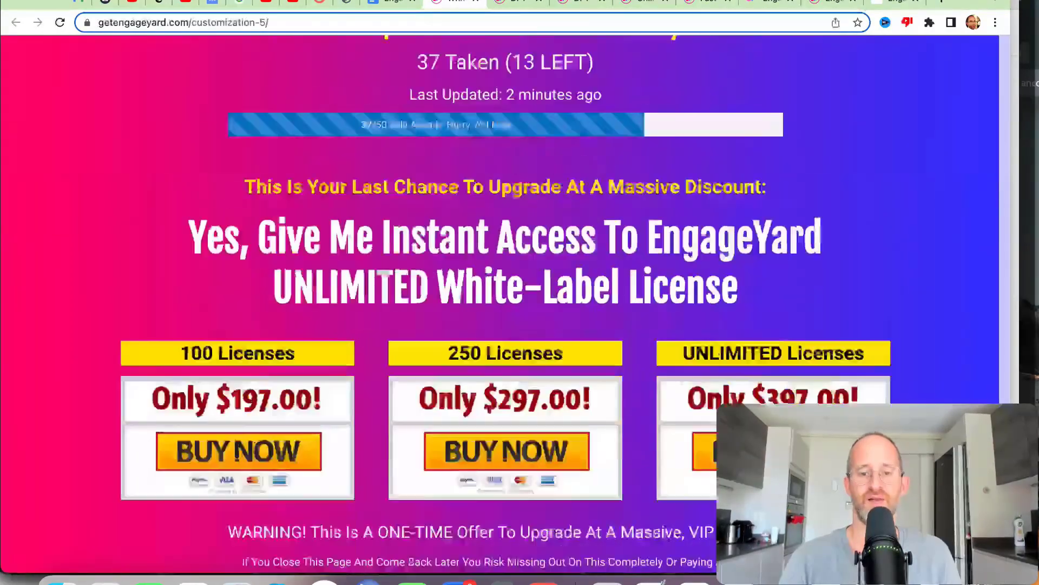
{"action": "scroll", "coordinate": [546, 469], "scroll_direction": "down", "scroll_amount": 1}
{"action": "scroll", "coordinate": [546, 470], "scroll_direction": "up", "scroll_amount": 1}
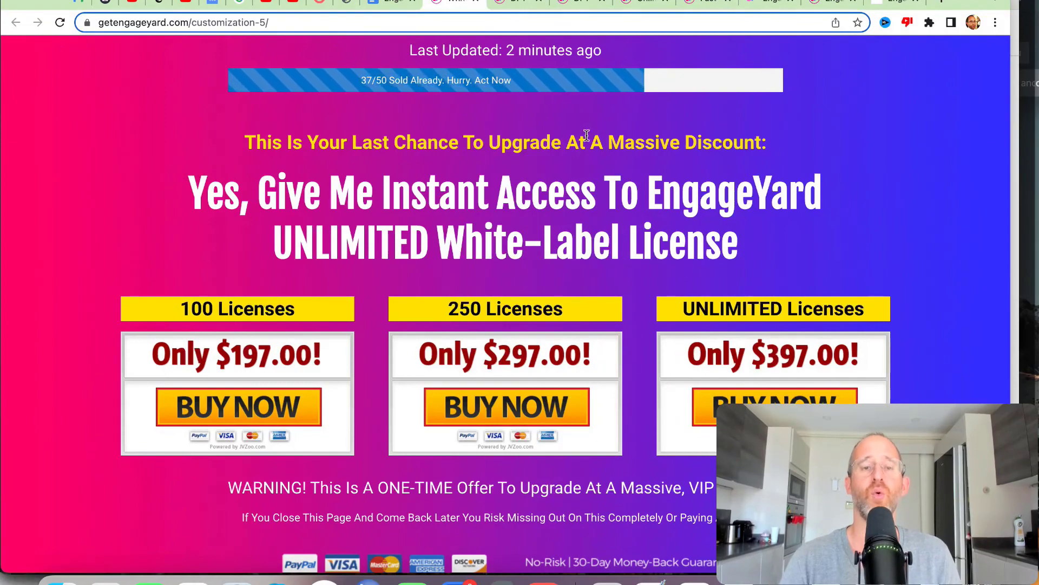
{"action": "left_click", "coordinate": [893, 4]}
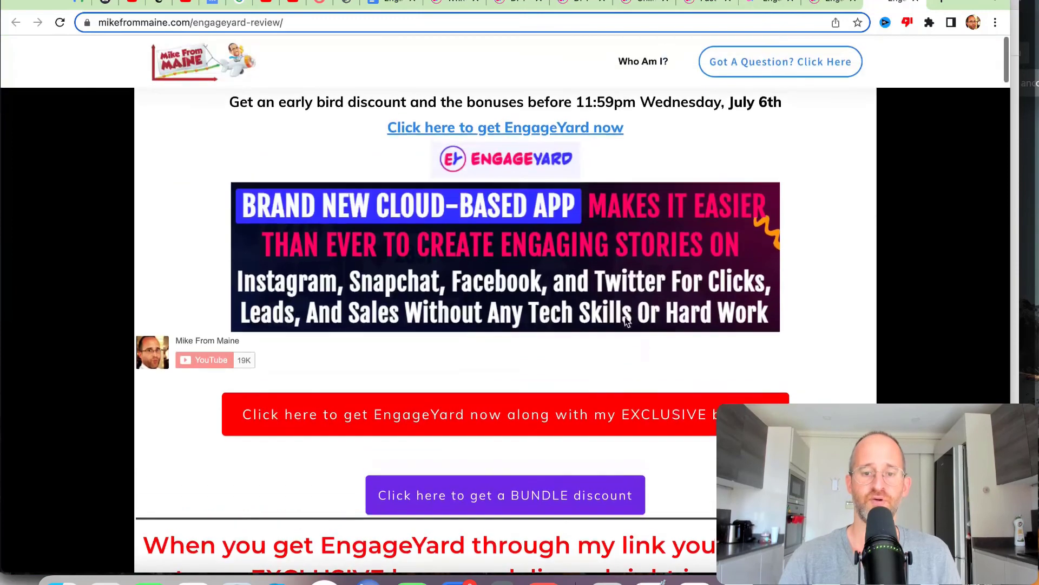